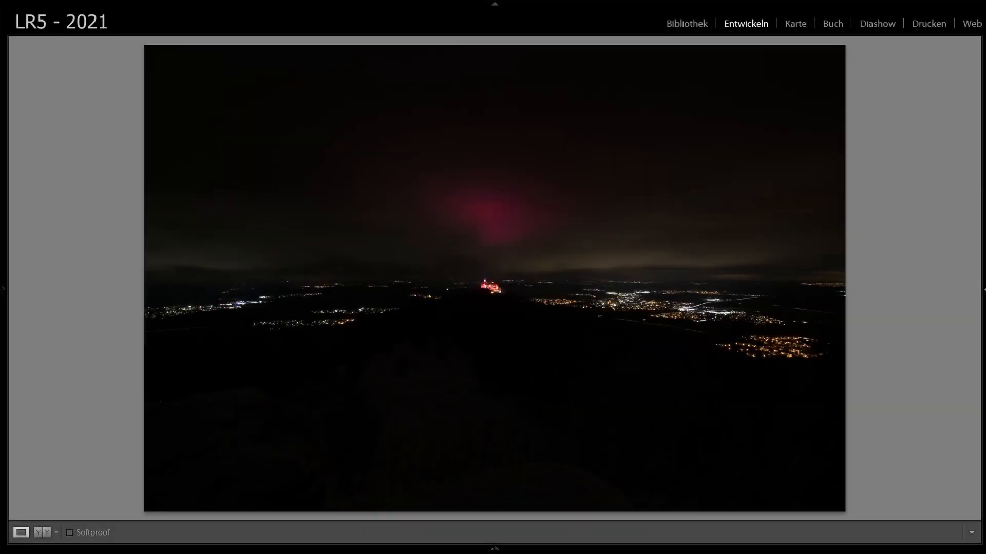
Step: Raise the photo's shadows to +100 and its exposure to +1.60
{"action": "left_click", "coordinate": [984, 154]}
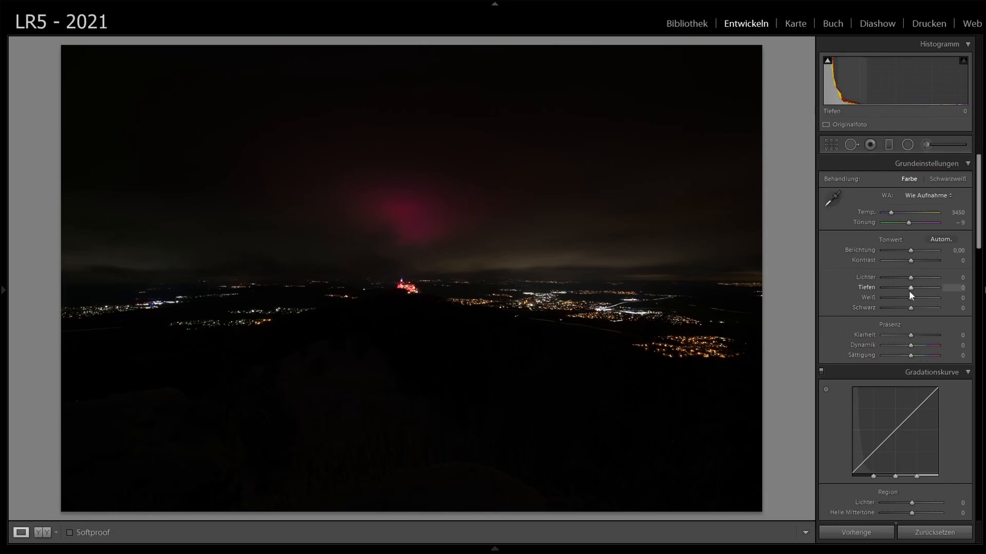
{"action": "left_click_drag", "start_coordinate": [910, 290], "coordinate": [920, 291]}
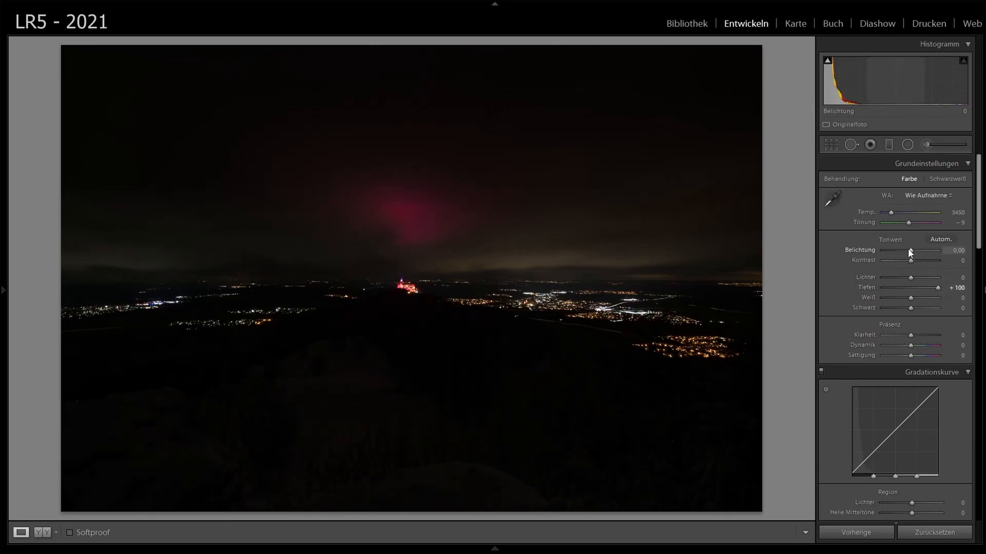
{"action": "left_click_drag", "start_coordinate": [914, 251], "coordinate": [932, 252]}
{"action": "double_click", "coordinate": [923, 249]}
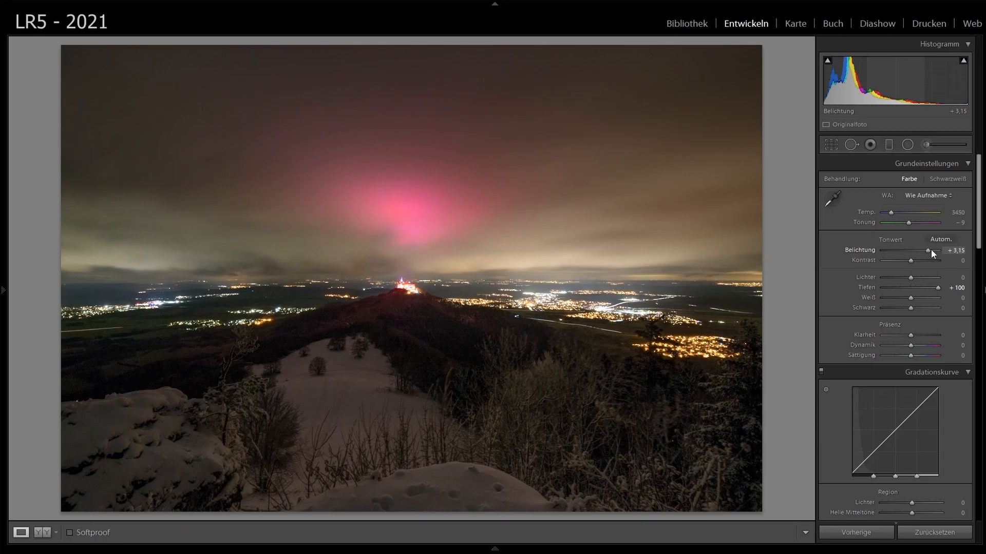
{"action": "left_click_drag", "start_coordinate": [931, 249], "coordinate": [922, 249]}
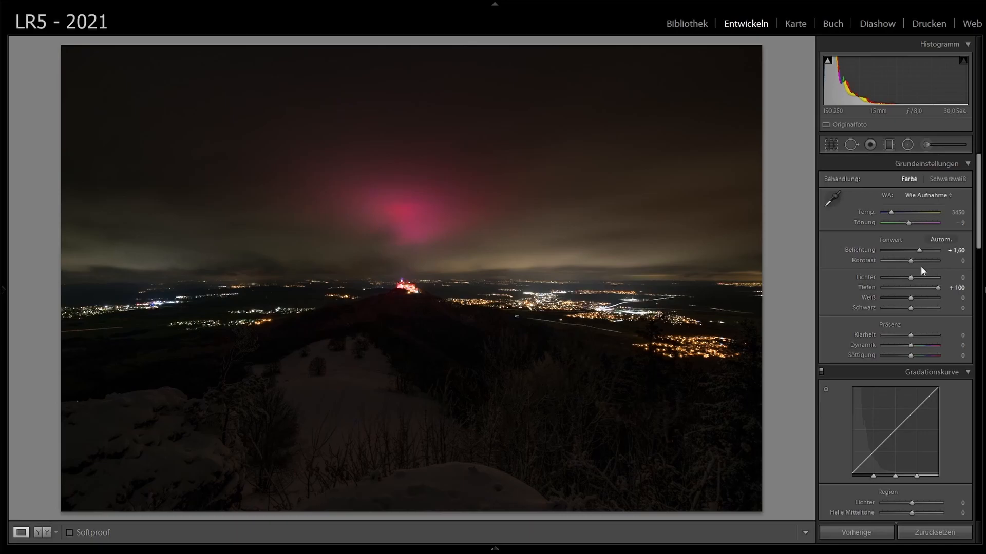
Step: Lower the photo's highlights to -48, checking the illuminated castle and city lights at close range
{"action": "mouse_move", "coordinate": [910, 277]}
{"action": "left_mouse_down"}
{"action": "mouse_move", "coordinate": [895, 277]}
{"action": "mouse_move", "coordinate": [911, 278]}
{"action": "left_mouse_up"}
{"action": "mouse_move", "coordinate": [5, 109]}
{"action": "left_click", "coordinate": [167, 43]}
{"action": "left_click", "coordinate": [144, 104]}
{"action": "left_click_drag", "start_coordinate": [596, 222], "coordinate": [220, 388]}
{"action": "left_click_drag", "start_coordinate": [660, 198], "coordinate": [377, 170]}
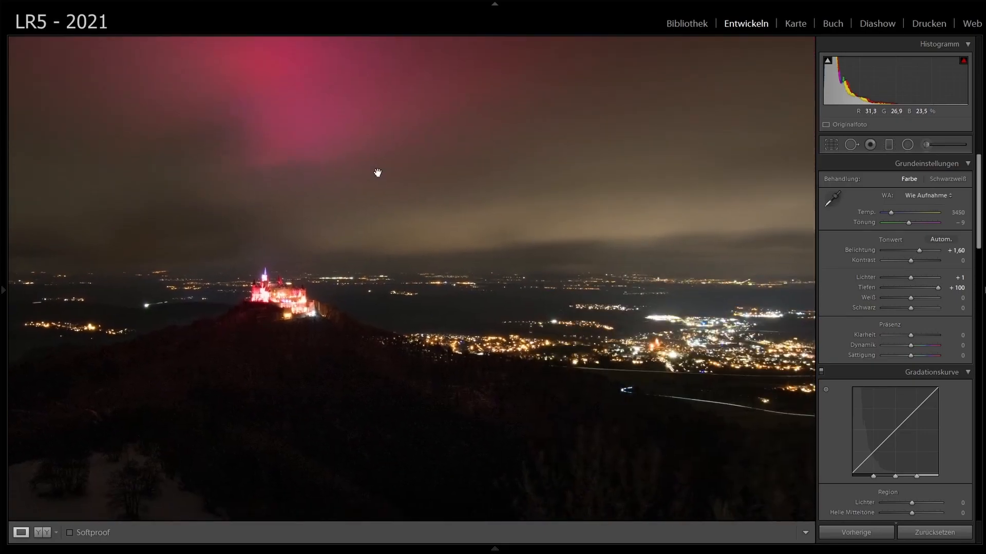
{"action": "left_click_drag", "start_coordinate": [648, 267], "coordinate": [531, 236]}
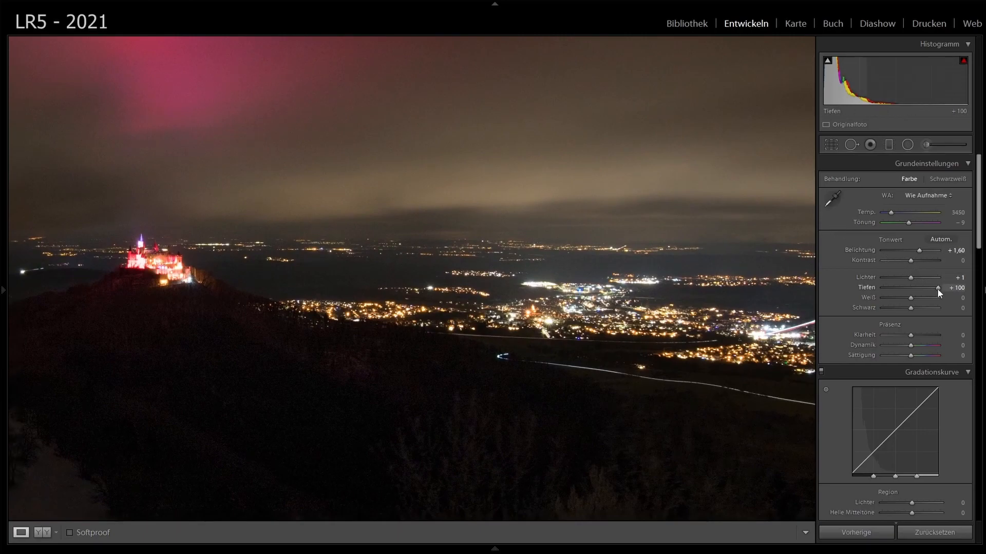
{"action": "mouse_move", "coordinate": [910, 276]}
{"action": "left_mouse_down"}
{"action": "mouse_move", "coordinate": [921, 277]}
{"action": "mouse_move", "coordinate": [897, 280]}
{"action": "left_mouse_up"}
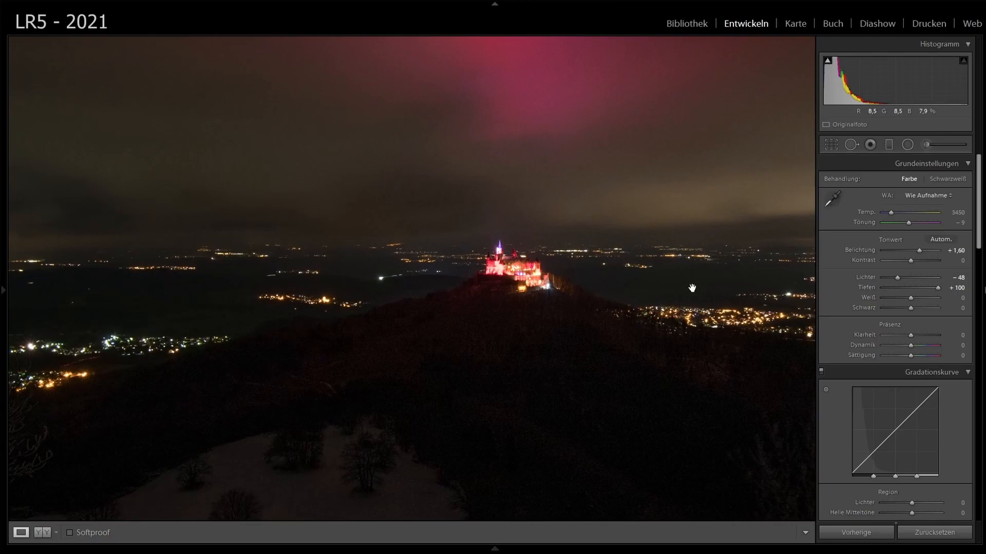
{"action": "left_click_drag", "start_coordinate": [231, 329], "coordinate": [163, 285]}
{"action": "left_click_drag", "start_coordinate": [632, 277], "coordinate": [454, 308]}
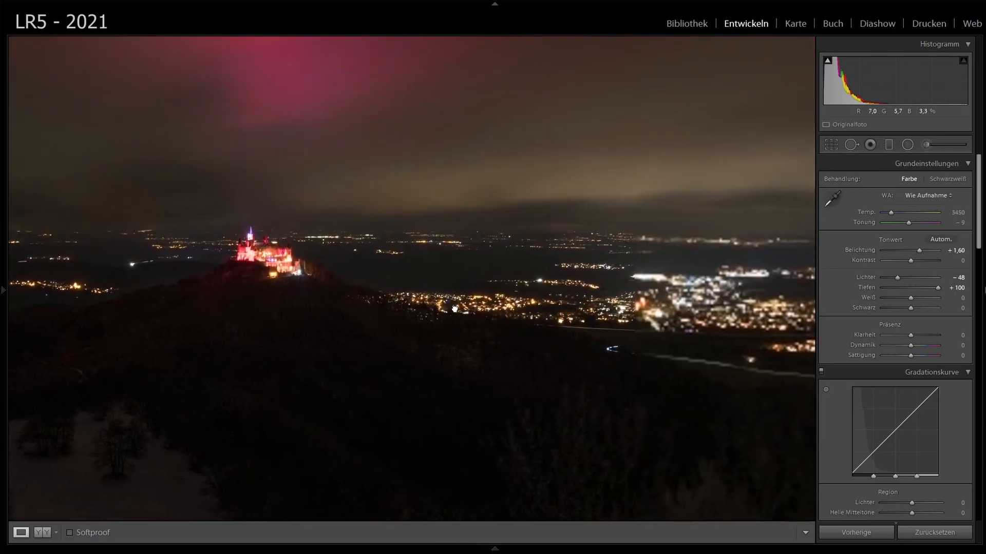
{"action": "left_click", "coordinate": [475, 266]}
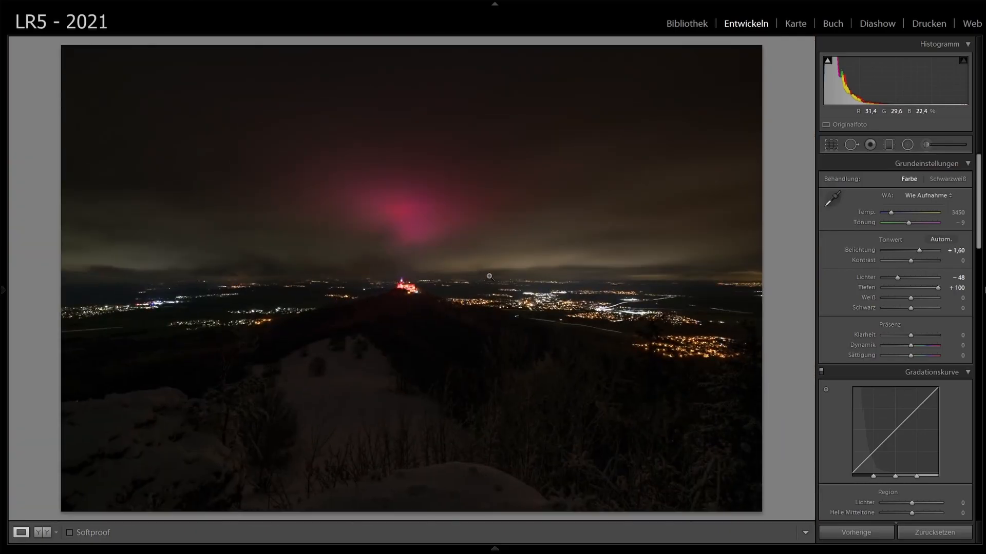
Step: Set the photo's clarity to +20 and its vibrance to +20
{"action": "left_click", "coordinate": [959, 335]}
{"action": "left_click", "coordinate": [950, 336]}
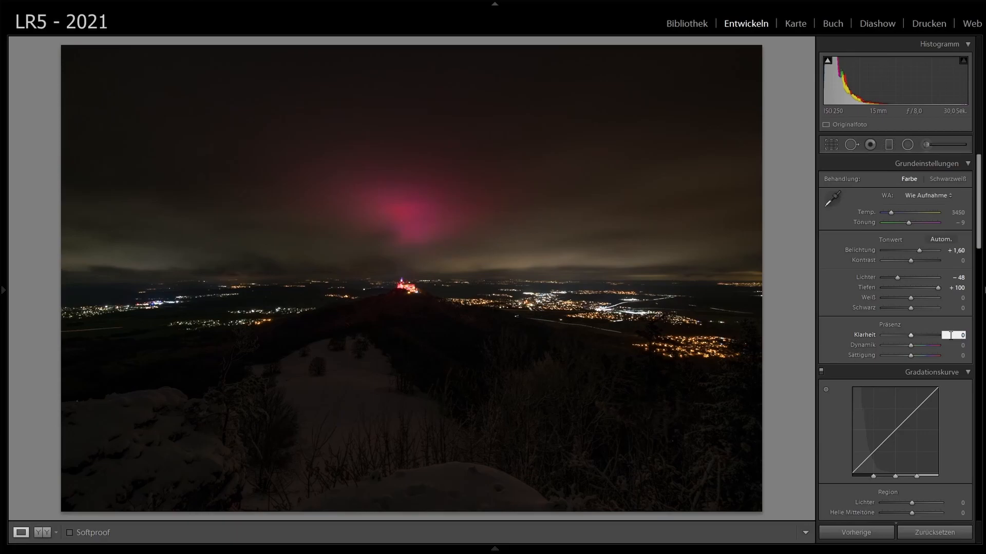
{"action": "type", "text": "2"}
{"action": "double_click", "coordinate": [952, 346]}
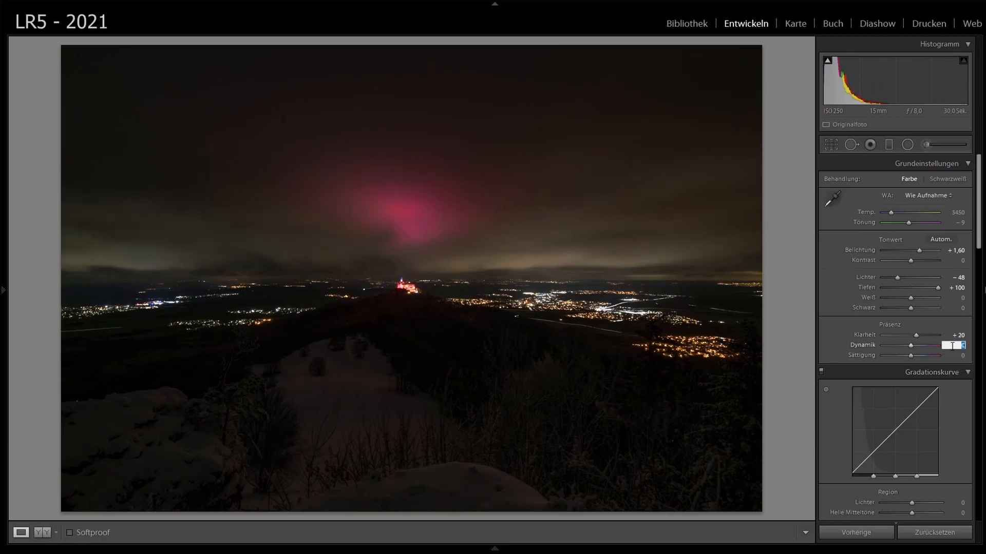
{"action": "type", "text": "20"}
Step: Set the light midtones of the tone curve to +20
{"action": "scroll", "coordinate": [961, 334], "scroll_direction": "down", "scroll_amount": 5}
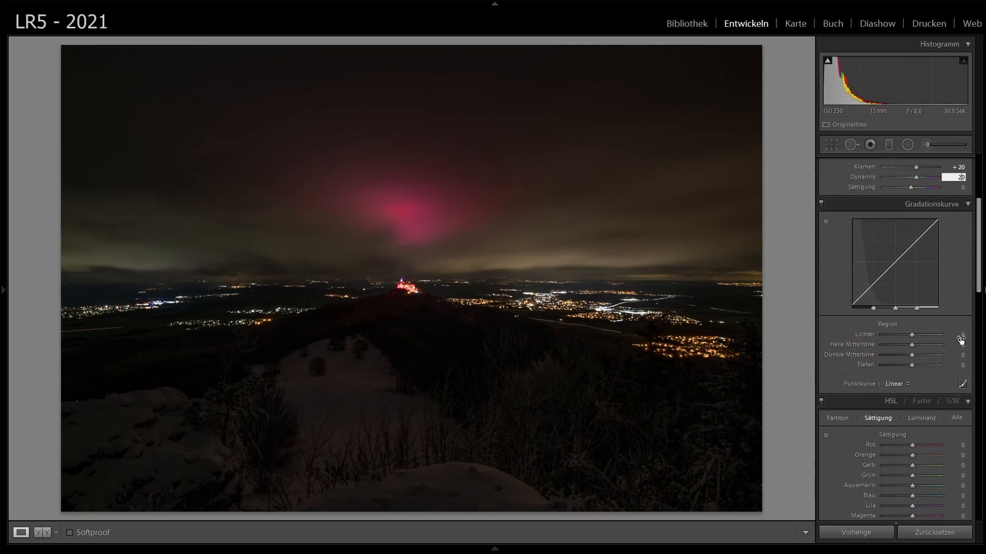
{"action": "left_click", "coordinate": [955, 344]}
{"action": "type", "text": "20"}
Step: Try cooler and warmer white balance temperatures, including 2000, and reset the temperature after each trial
{"action": "left_click_drag", "start_coordinate": [979, 271], "coordinate": [979, 246]}
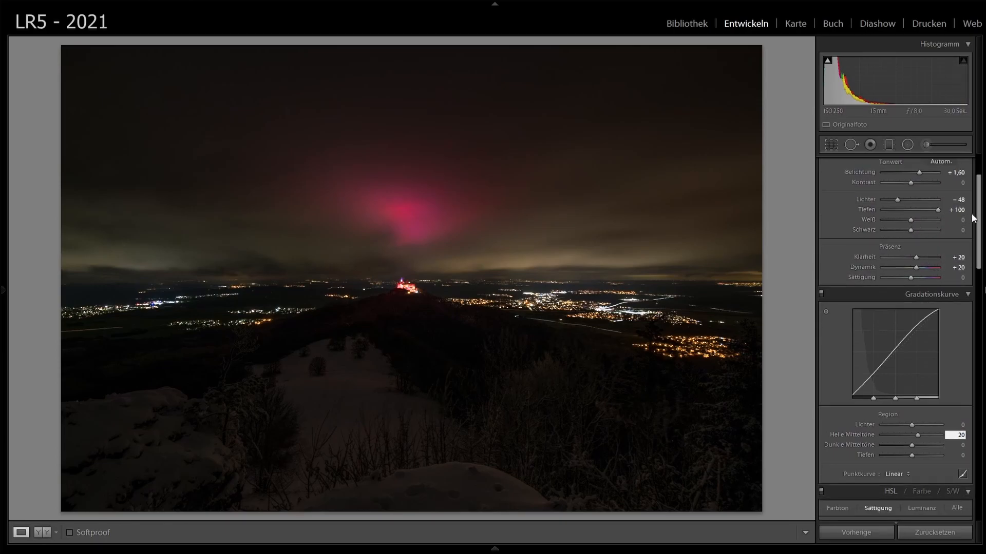
{"action": "scroll", "coordinate": [911, 215], "scroll_direction": "up", "scroll_amount": 3}
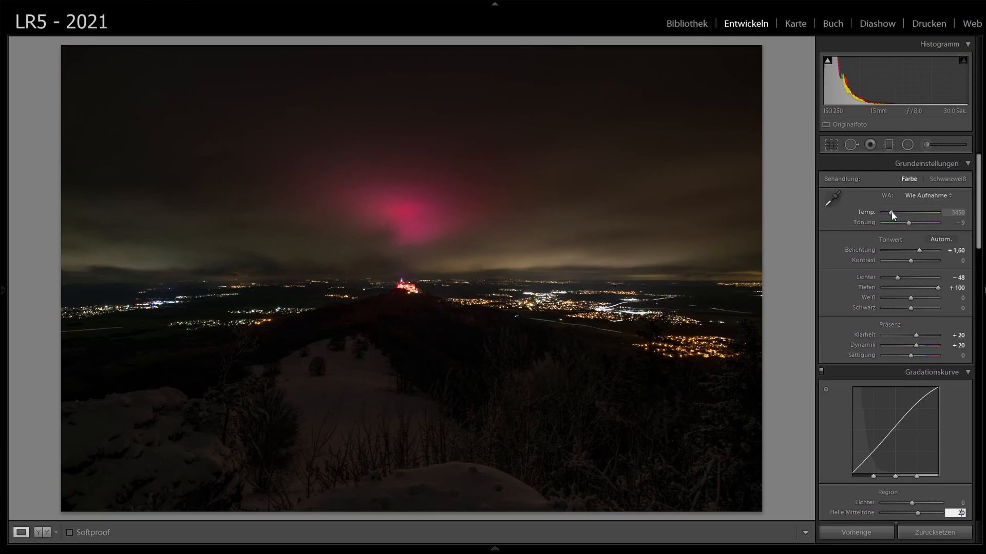
{"action": "left_click_drag", "start_coordinate": [891, 211], "coordinate": [872, 217]}
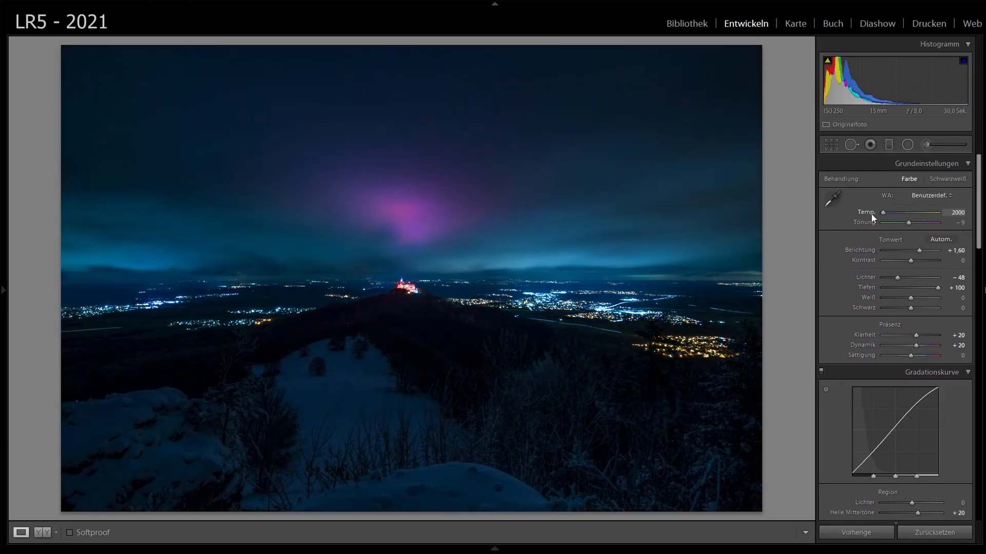
{"action": "mouse_move", "coordinate": [877, 218]}
{"action": "left_mouse_down"}
{"action": "mouse_move", "coordinate": [978, 221]}
{"action": "mouse_move", "coordinate": [885, 216]}
{"action": "left_mouse_up"}
{"action": "double_click", "coordinate": [868, 212]}
{"action": "double_click", "coordinate": [866, 210]}
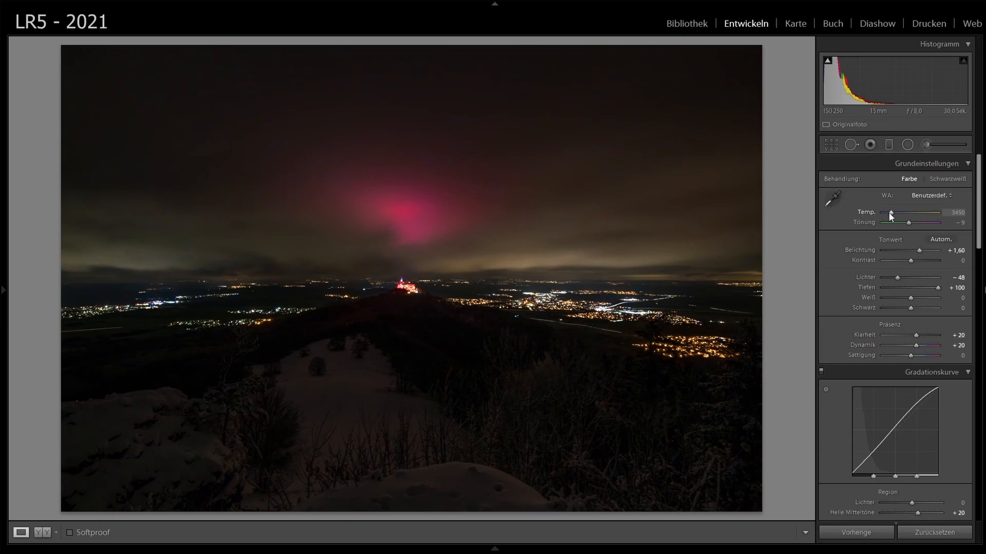
{"action": "mouse_move", "coordinate": [888, 211]}
{"action": "left_mouse_down"}
{"action": "mouse_move", "coordinate": [871, 212]}
{"action": "mouse_move", "coordinate": [895, 211]}
{"action": "left_mouse_up"}
{"action": "double_click", "coordinate": [867, 211]}
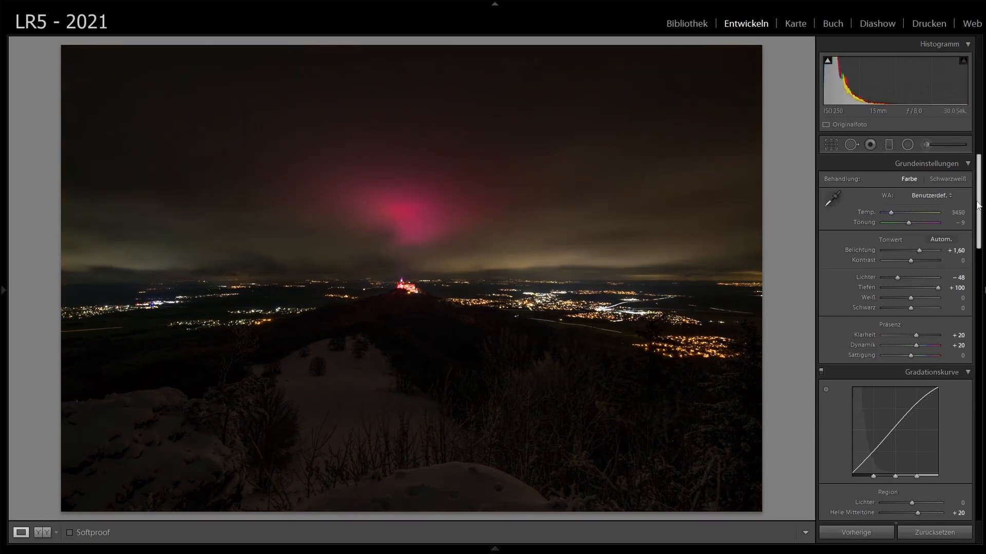
Step: Raise the HSL saturation of red to +5, orange to +27, yellow to +43 and also magenta, resetting green, blue and purple after testing them
{"action": "scroll", "coordinate": [978, 209], "scroll_direction": "down", "scroll_amount": 5}
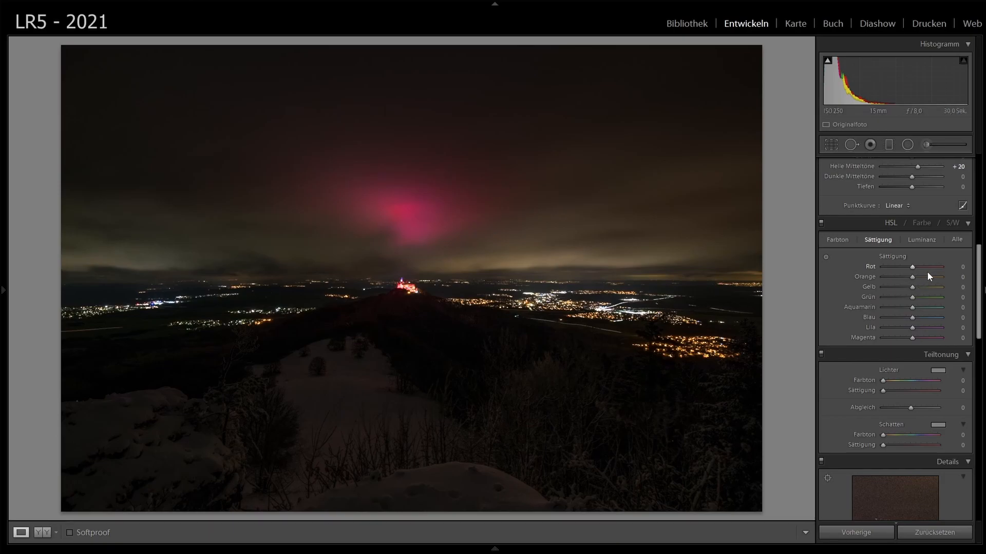
{"action": "left_click_drag", "start_coordinate": [912, 267], "coordinate": [931, 289]}
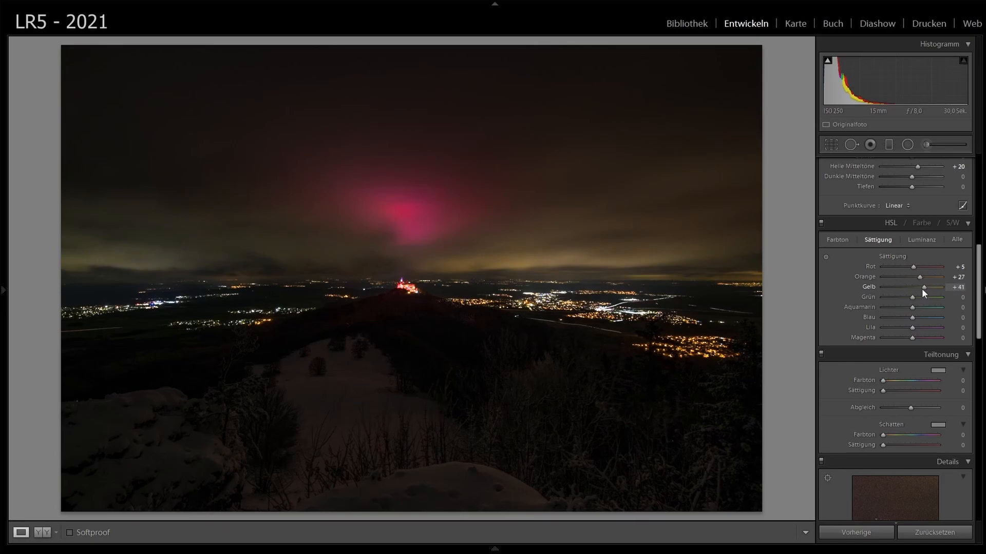
{"action": "left_click_drag", "start_coordinate": [913, 297], "coordinate": [942, 298]}
{"action": "double_click", "coordinate": [873, 295]}
{"action": "left_click_drag", "start_coordinate": [910, 318], "coordinate": [901, 319]}
{"action": "left_click_drag", "start_coordinate": [882, 318], "coordinate": [949, 314]}
{"action": "double_click", "coordinate": [866, 316]}
{"action": "left_click_drag", "start_coordinate": [912, 330], "coordinate": [960, 337]}
{"action": "double_click", "coordinate": [871, 326]}
{"action": "left_click_drag", "start_coordinate": [953, 338], "coordinate": [923, 342]}
Step: Set the HSL luminance of red to +14, orange to +50, yellow to +65 and magenta to +50, resetting the other colours after testing them
{"action": "left_click", "coordinate": [916, 242]}
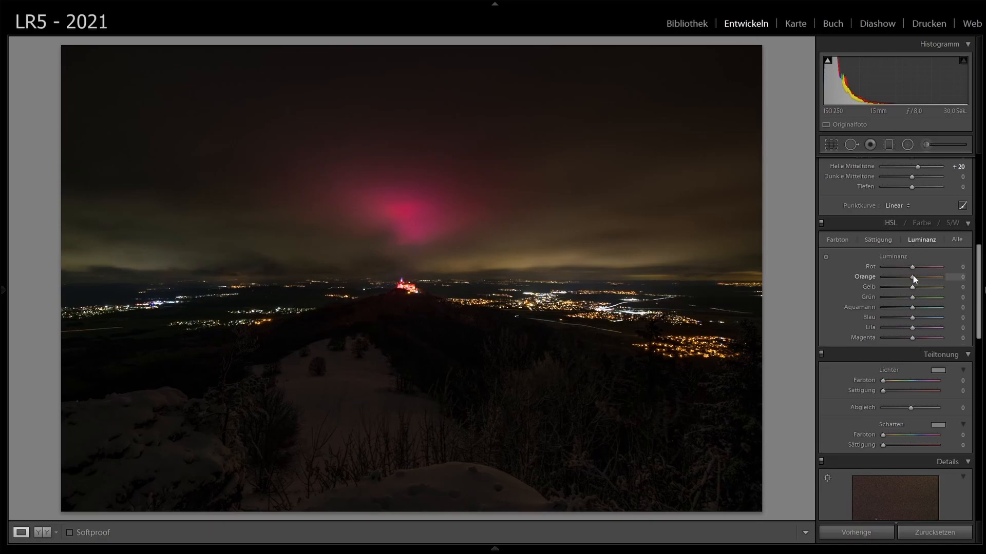
{"action": "left_click_drag", "start_coordinate": [903, 267], "coordinate": [860, 297]}
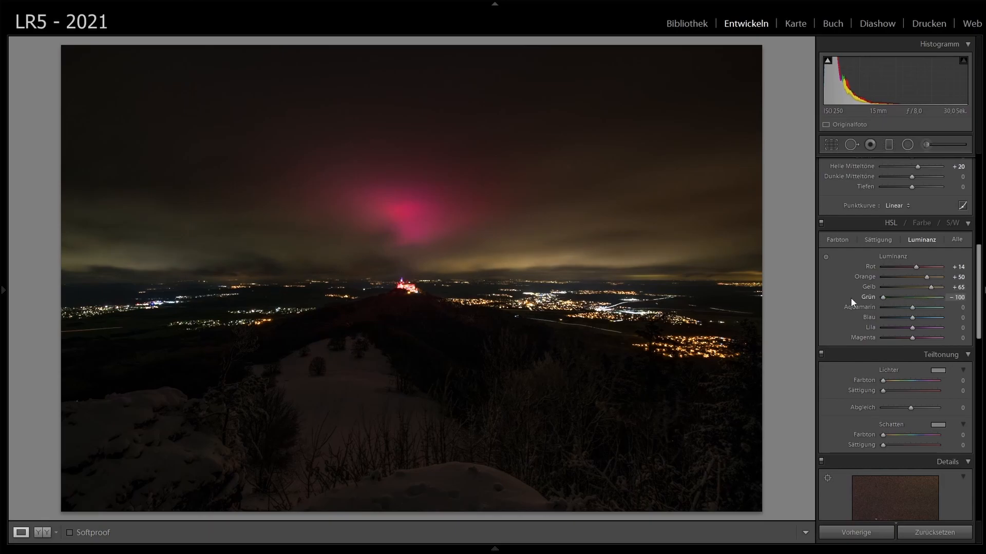
{"action": "double_click", "coordinate": [867, 296]}
{"action": "left_click_drag", "start_coordinate": [912, 308], "coordinate": [841, 303]}
{"action": "double_click", "coordinate": [867, 308]}
{"action": "left_click_drag", "start_coordinate": [912, 317], "coordinate": [967, 323]}
{"action": "left_click_drag", "start_coordinate": [891, 314], "coordinate": [951, 318]}
{"action": "double_click", "coordinate": [867, 316]}
{"action": "left_click_drag", "start_coordinate": [910, 328], "coordinate": [891, 333]}
{"action": "left_click_drag", "start_coordinate": [956, 335], "coordinate": [883, 331]}
{"action": "double_click", "coordinate": [871, 327]}
{"action": "left_click_drag", "start_coordinate": [957, 340], "coordinate": [920, 339]}
Step: Paint over the entire photo with an adjustment brush of size 36 using the clarity 40 effect
{"action": "scroll", "coordinate": [845, 321], "scroll_direction": "down", "scroll_amount": 5}
{"action": "scroll", "coordinate": [845, 322], "scroll_direction": "up", "scroll_amount": 5}
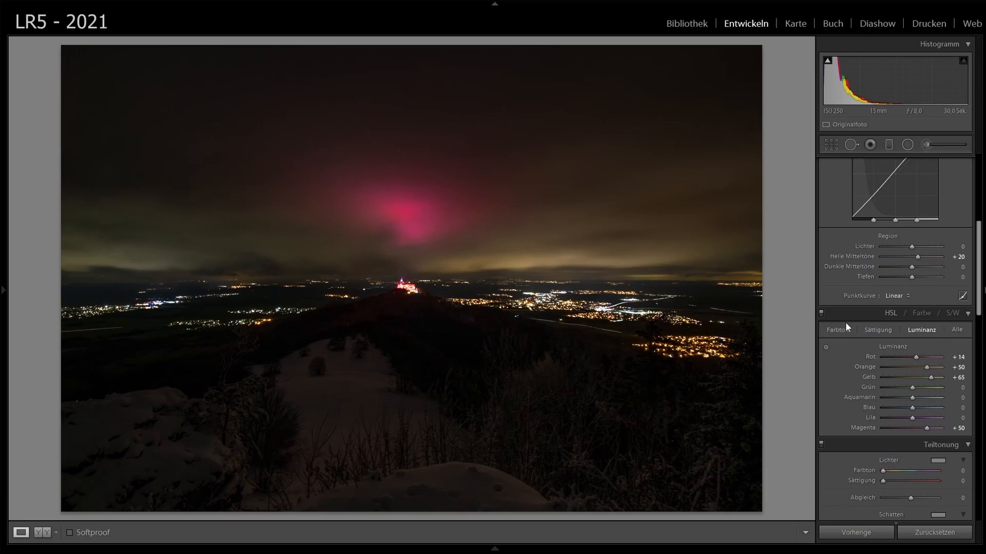
{"action": "scroll", "coordinate": [845, 322], "scroll_direction": "up", "scroll_amount": 5}
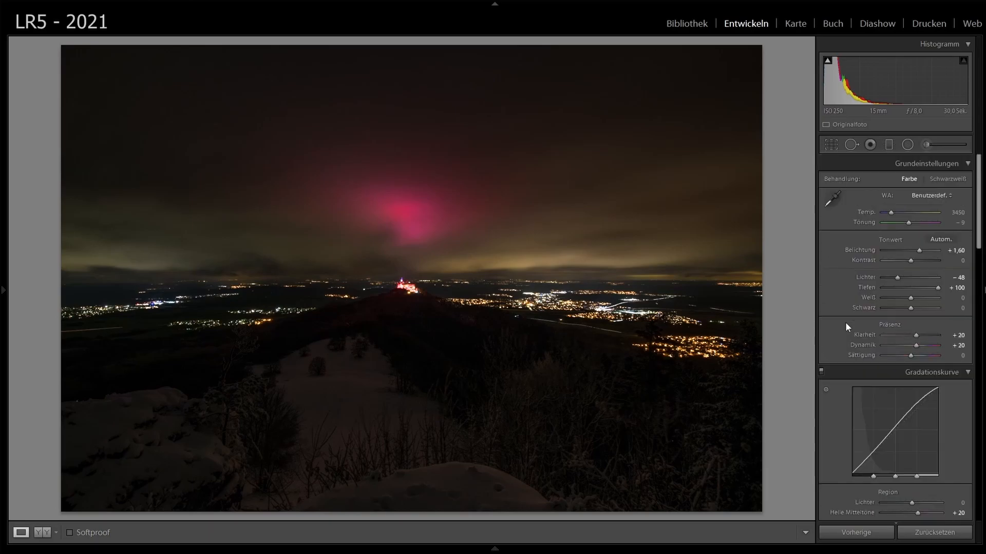
{"action": "left_click", "coordinate": [923, 145]}
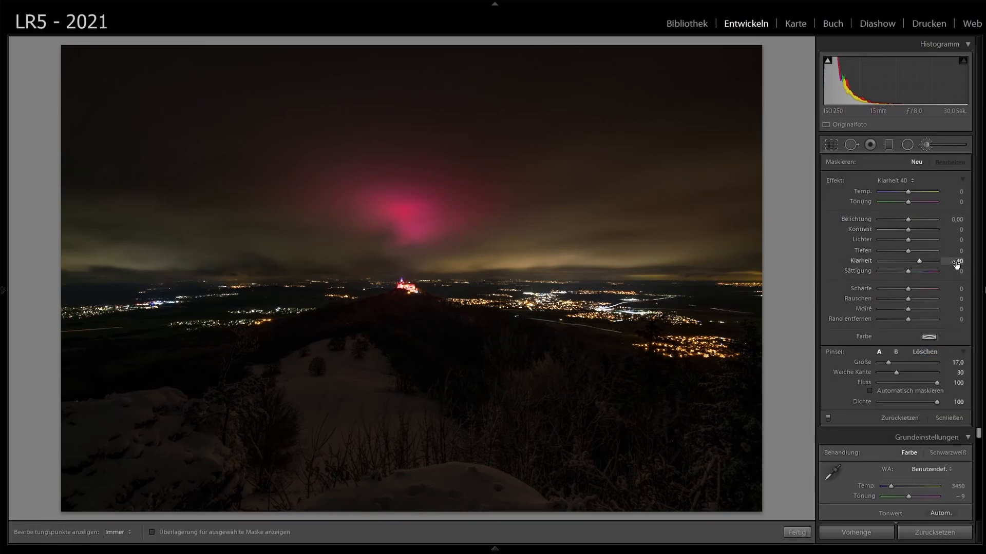
{"action": "scroll", "coordinate": [555, 318], "scroll_direction": "up", "scroll_amount": 10}
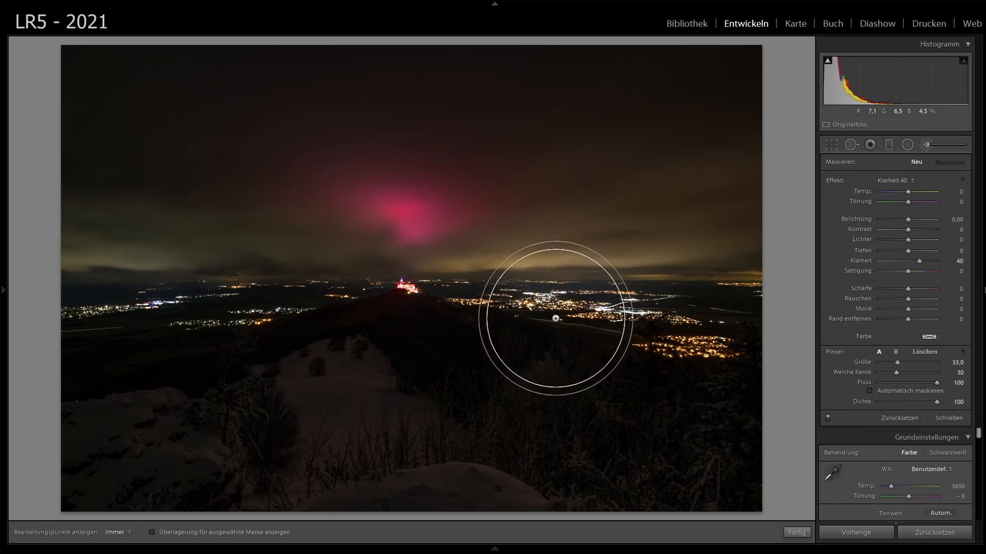
{"action": "key", "text": "h"}
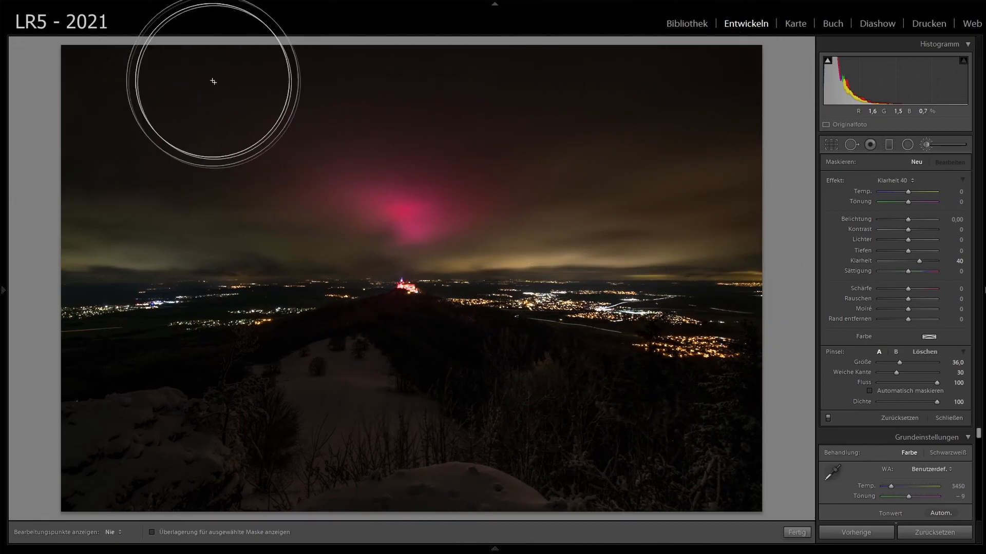
{"action": "key", "text": "h"}
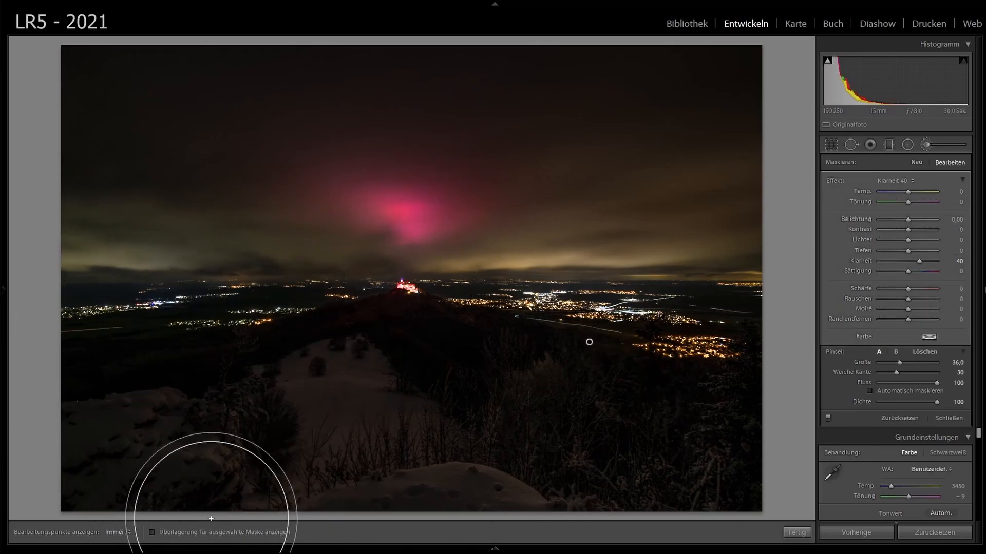
Step: Check the coverage of the clarity brush mask with the mask overlay, and hide the overlay again
{"action": "left_click", "coordinate": [209, 536]}
{"action": "key", "text": "h"}
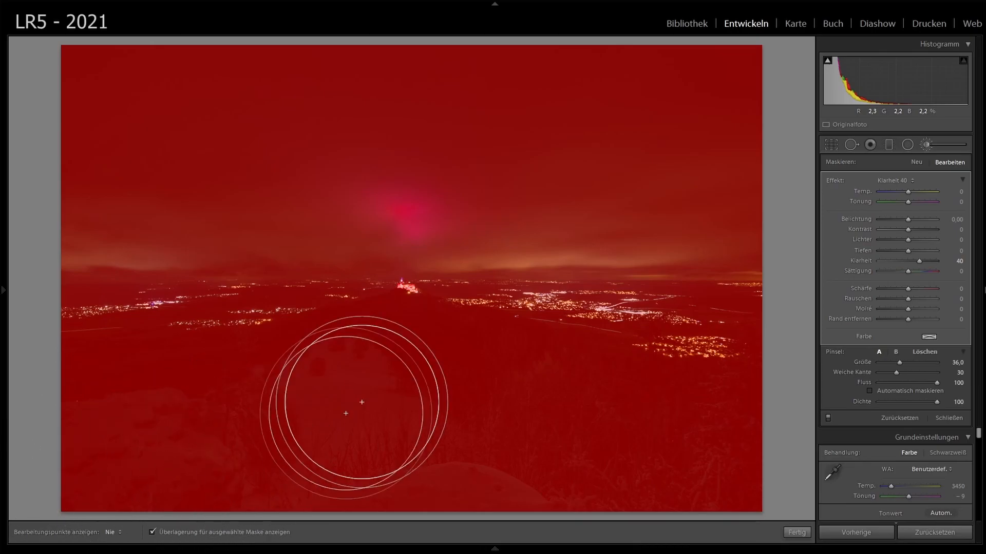
{"action": "key", "text": "h"}
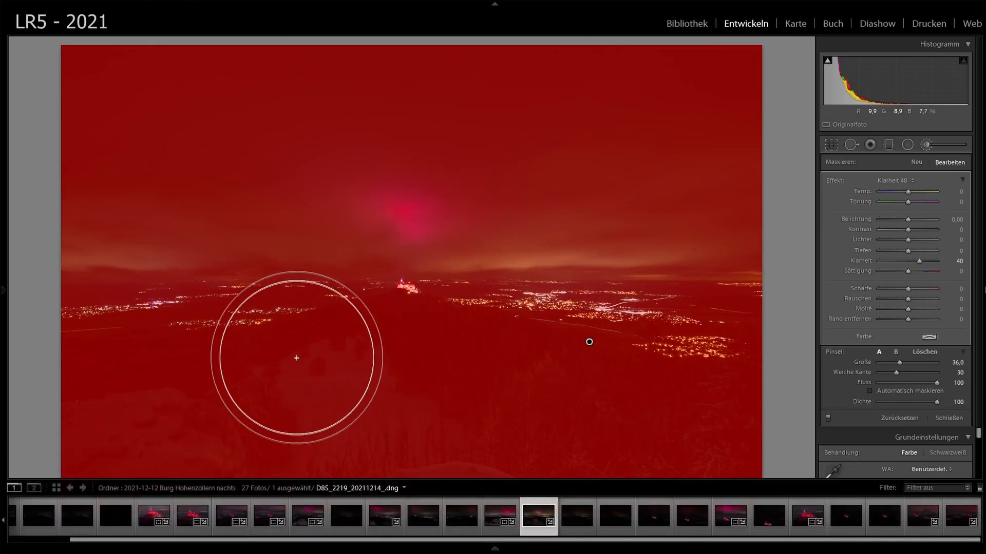
{"action": "left_click", "coordinate": [254, 534]}
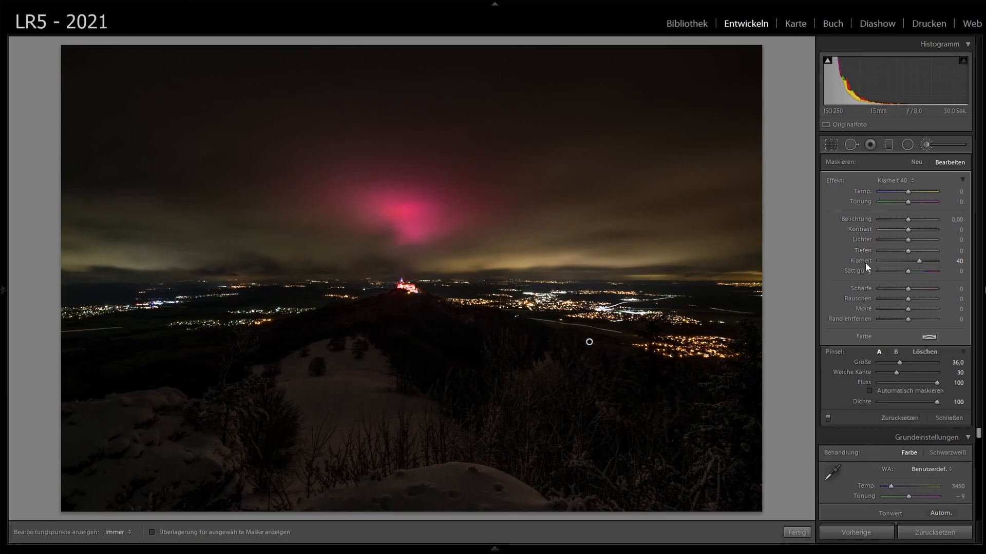
Step: Create a new brush mask with all effect values reset and paint over the snowy slope and foreground rocks with brush size 19
{"action": "left_click", "coordinate": [917, 163]}
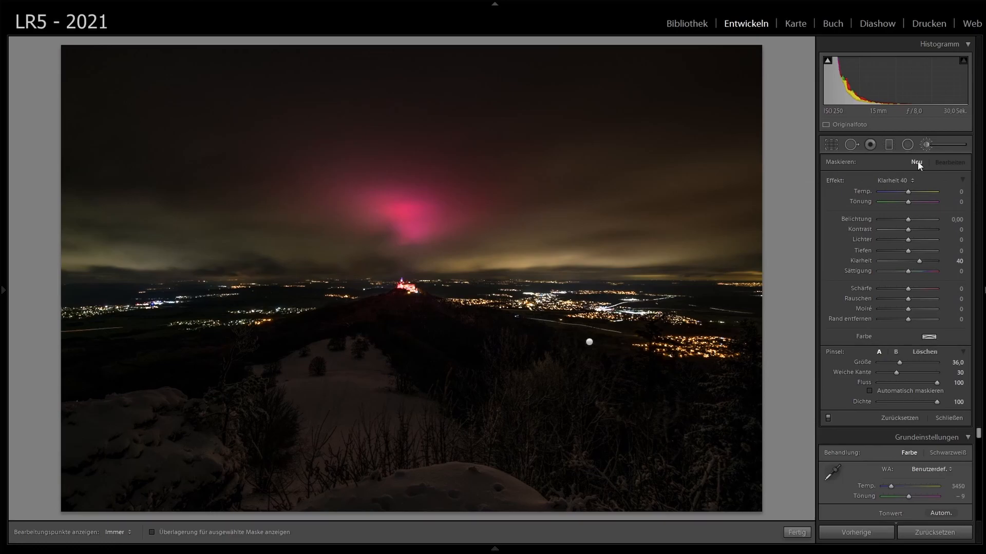
{"action": "double_click", "coordinate": [836, 181]}
{"action": "scroll", "coordinate": [412, 343], "scroll_direction": "down", "scroll_amount": 6}
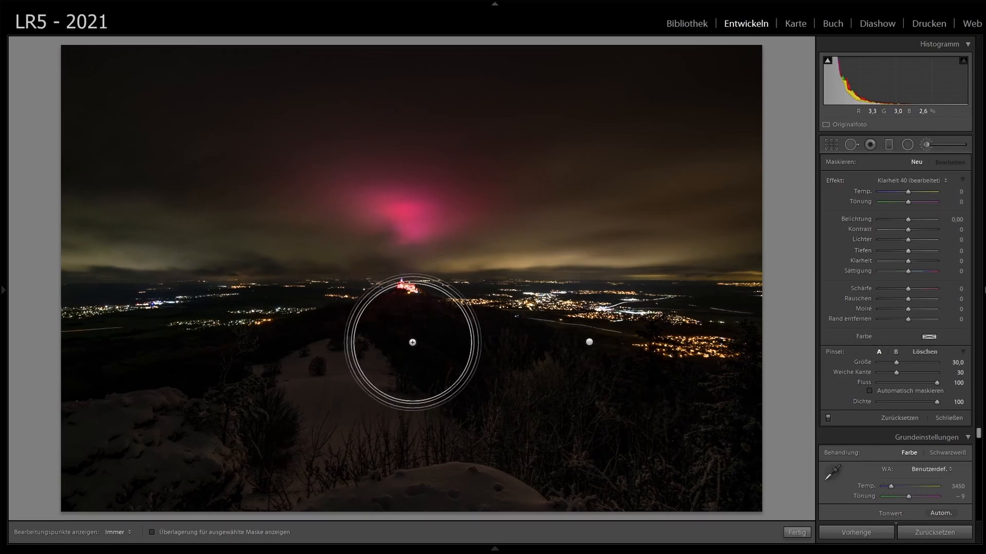
{"action": "scroll", "coordinate": [412, 343], "scroll_direction": "up", "scroll_amount": 1}
{"action": "scroll", "coordinate": [379, 361], "scroll_direction": "down", "scroll_amount": 1}
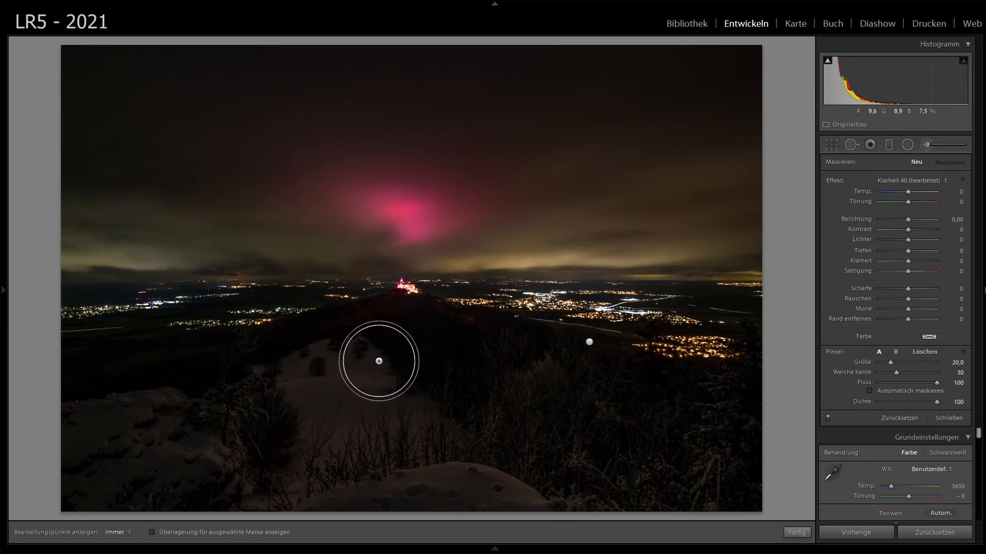
{"action": "left_click_drag", "start_coordinate": [378, 364], "coordinate": [338, 391]}
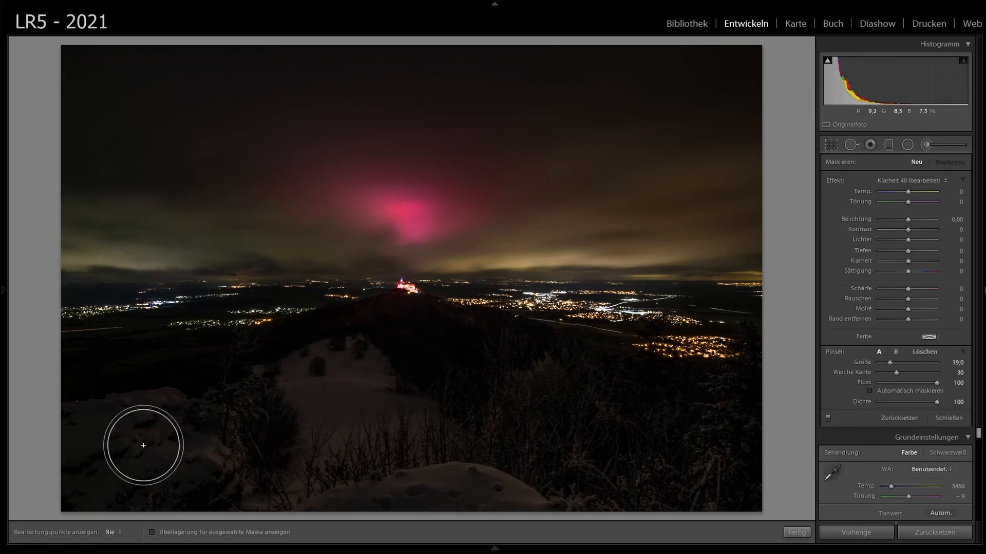
{"action": "mouse_move", "coordinate": [322, 487]}
{"action": "left_mouse_down"}
{"action": "mouse_move", "coordinate": [407, 445]}
{"action": "mouse_move", "coordinate": [476, 461]}
{"action": "mouse_move", "coordinate": [508, 512]}
{"action": "mouse_move", "coordinate": [262, 456]}
{"action": "mouse_move", "coordinate": [366, 446]}
{"action": "left_mouse_up"}
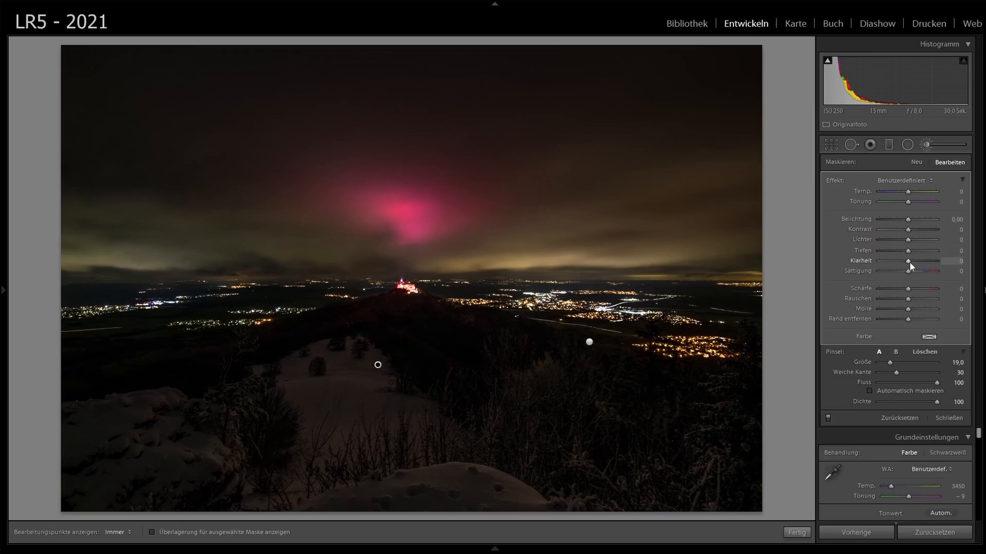
Step: Set the snow mask's exposure to 0.71, contrast to -1, highlights to 42 and shadows to 63
{"action": "left_click_drag", "start_coordinate": [908, 252], "coordinate": [911, 219]}
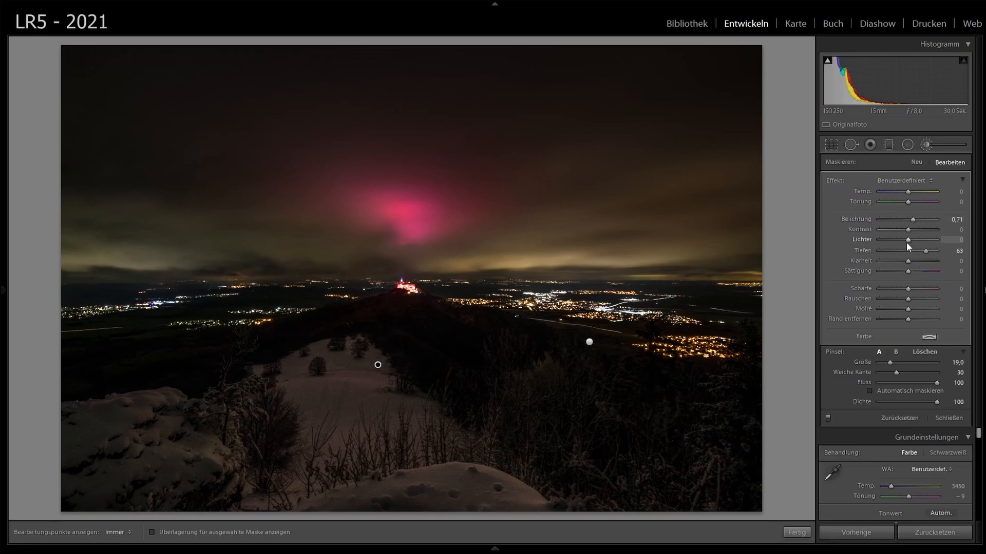
{"action": "mouse_move", "coordinate": [920, 230]}
{"action": "left_mouse_down"}
{"action": "mouse_move", "coordinate": [895, 229]}
{"action": "mouse_move", "coordinate": [906, 231]}
{"action": "left_mouse_up"}
{"action": "left_click_drag", "start_coordinate": [908, 239], "coordinate": [924, 239]}
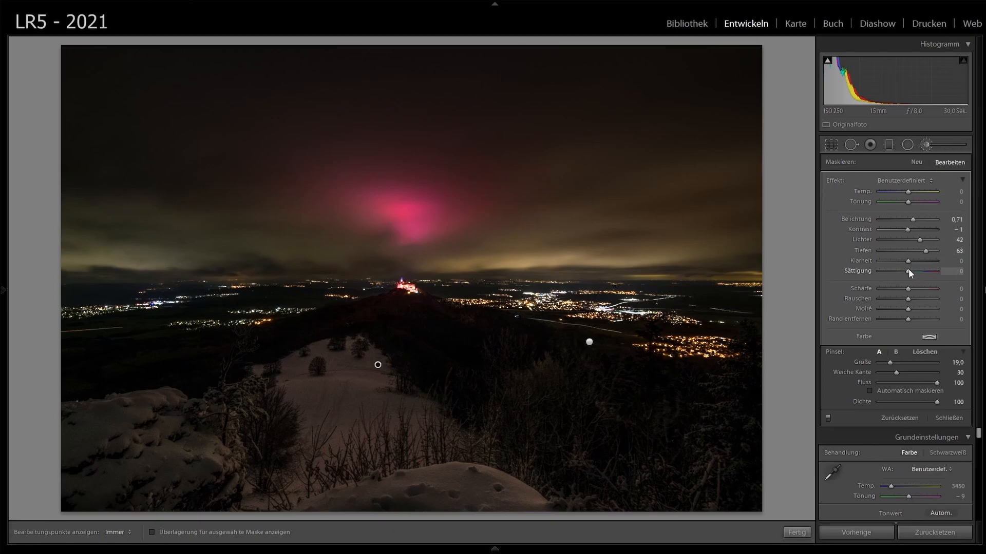
{"action": "mouse_move", "coordinate": [932, 268]}
{"action": "left_mouse_down"}
{"action": "mouse_move", "coordinate": [881, 269]}
{"action": "mouse_move", "coordinate": [916, 269]}
{"action": "left_mouse_up"}
Step: Paint a new size 19 brush mask over the dark wooded ridge and set its exposure to 0.34 and shadows to 31
{"action": "left_click", "coordinate": [916, 162]}
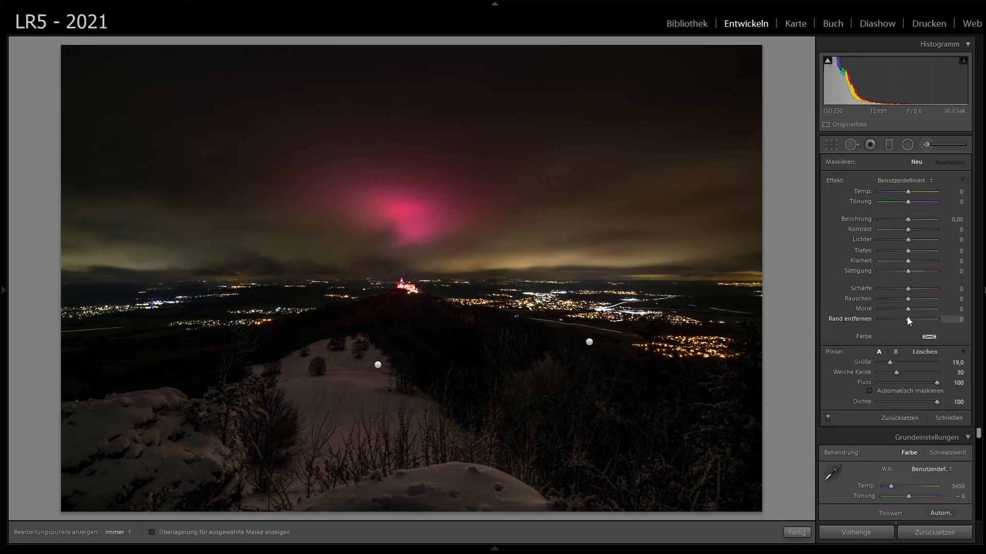
{"action": "key", "text": "h"}
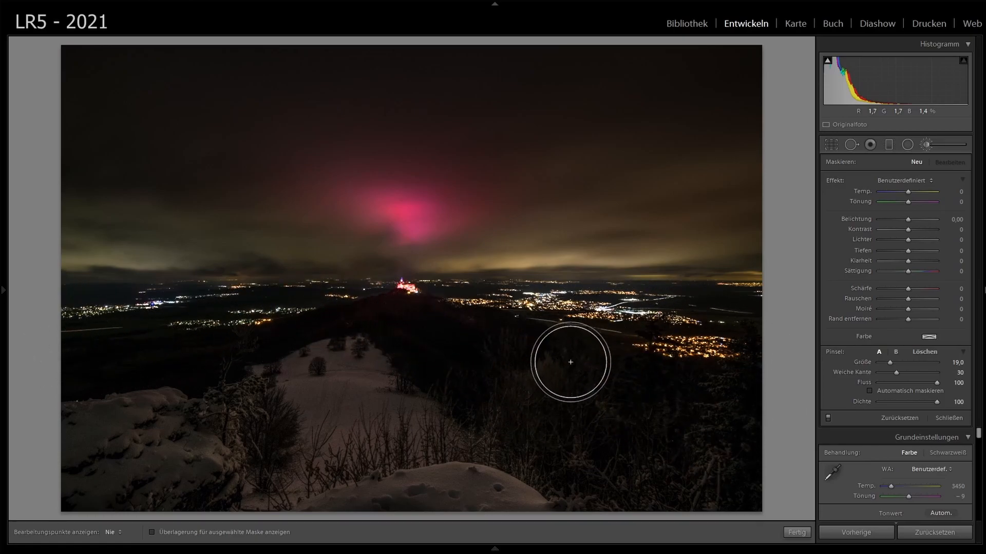
{"action": "key", "text": "h"}
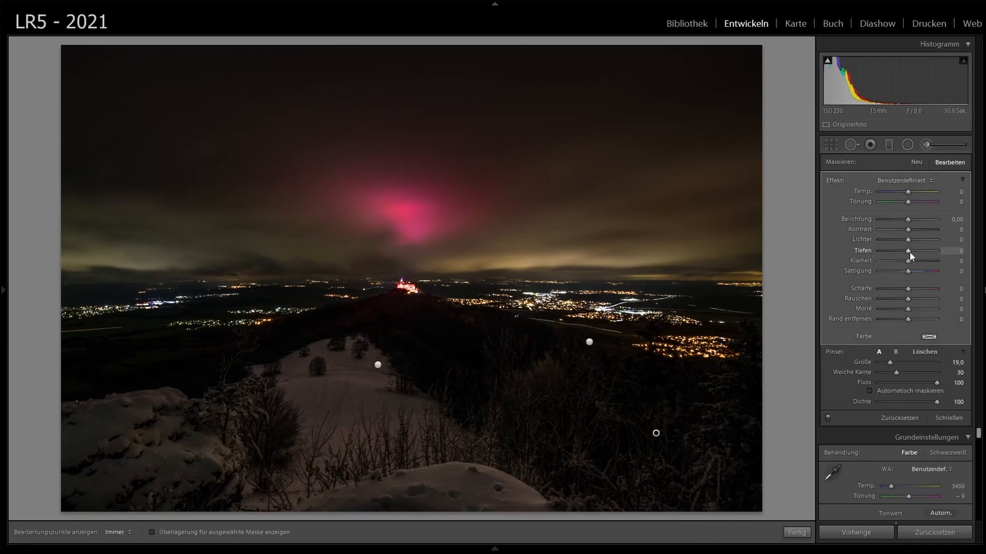
{"action": "left_click_drag", "start_coordinate": [910, 251], "coordinate": [910, 220]}
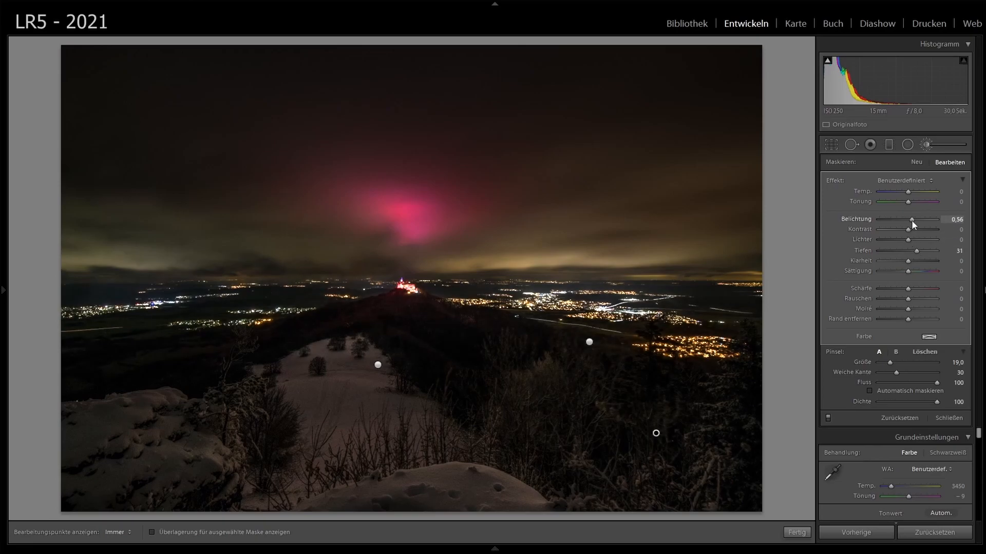
{"action": "left_click_drag", "start_coordinate": [909, 221], "coordinate": [910, 221]}
Step: Display the mask overlay, erase the ridge mask from the city lights on both sides with eraser size 21, and hide the overlay again
{"action": "left_click", "coordinate": [216, 536]}
{"action": "mouse_move", "coordinate": [402, 246]}
{"action": "left_mouse_down"}
{"action": "mouse_move", "coordinate": [460, 247]}
{"action": "mouse_move", "coordinate": [535, 289]}
{"action": "left_mouse_up"}
{"action": "left_click_drag", "start_coordinate": [682, 350], "coordinate": [775, 346]}
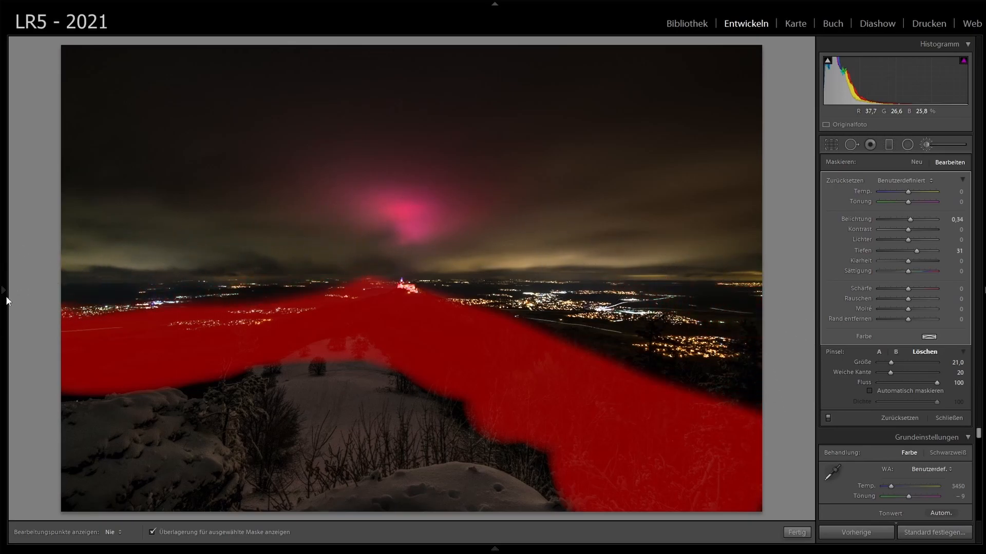
{"action": "mouse_move", "coordinate": [227, 293]}
{"action": "left_mouse_down"}
{"action": "mouse_move", "coordinate": [49, 356]}
{"action": "mouse_move", "coordinate": [31, 350]}
{"action": "left_mouse_up"}
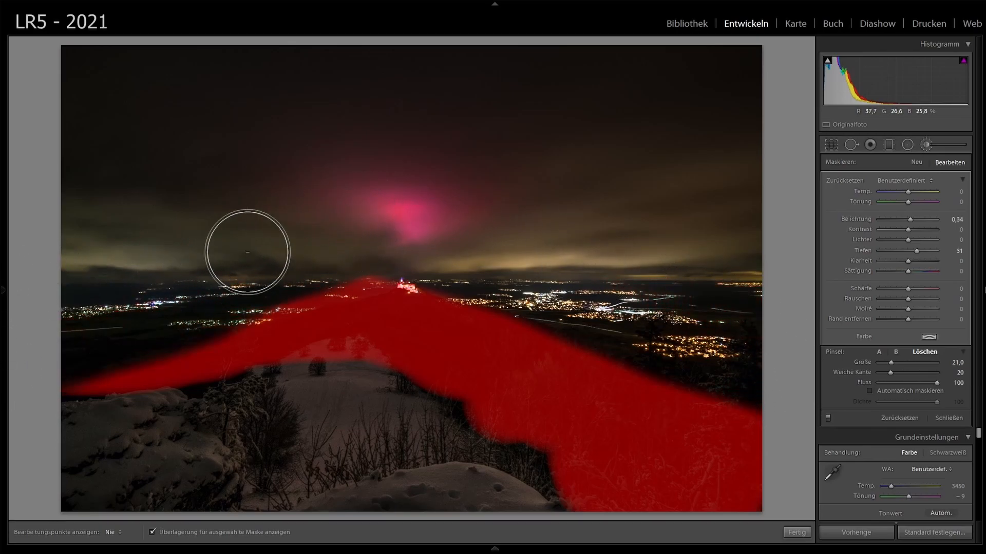
{"action": "key", "text": "h"}
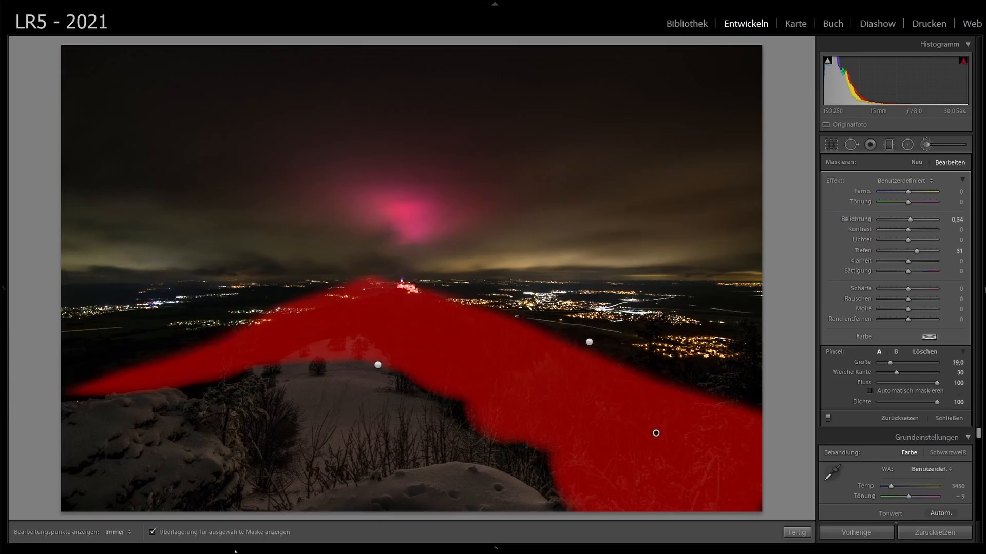
{"action": "left_click", "coordinate": [213, 533]}
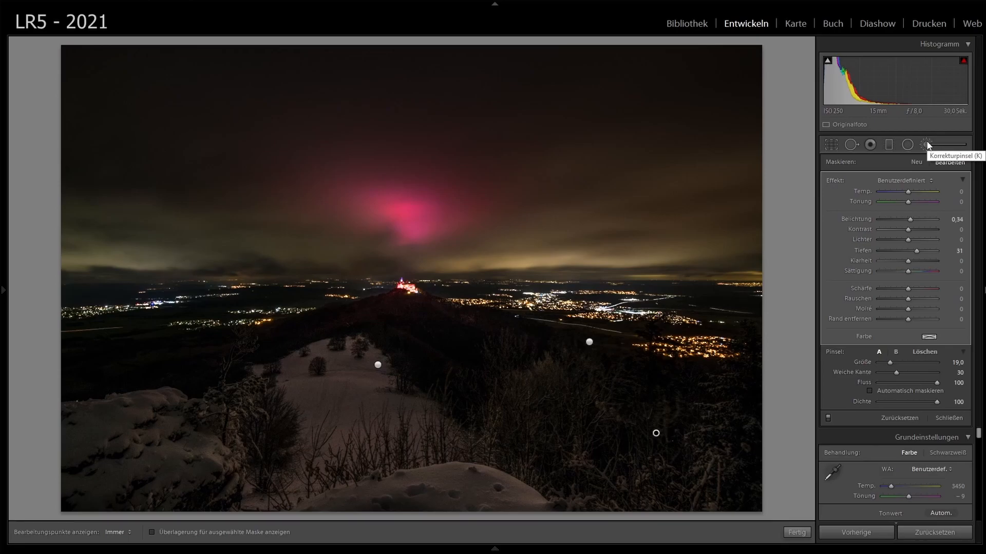
Step: Add a horizontal graduated filter over the sky and narrow its transition to the band just above the castle
{"action": "left_click", "coordinate": [888, 147]}
{"action": "left_click_drag", "start_coordinate": [397, 227], "coordinate": [396, 292]}
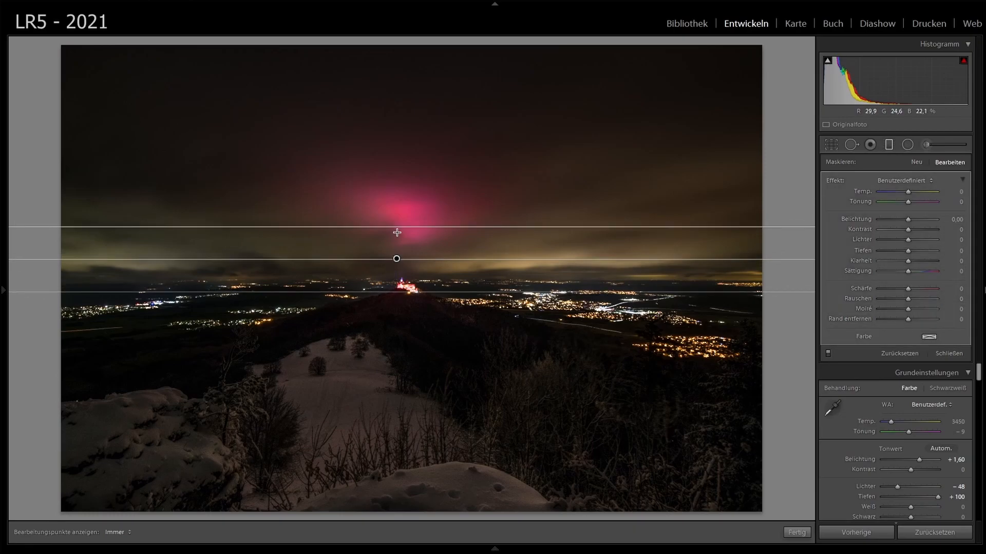
{"action": "left_click_drag", "start_coordinate": [396, 226], "coordinate": [395, 251]}
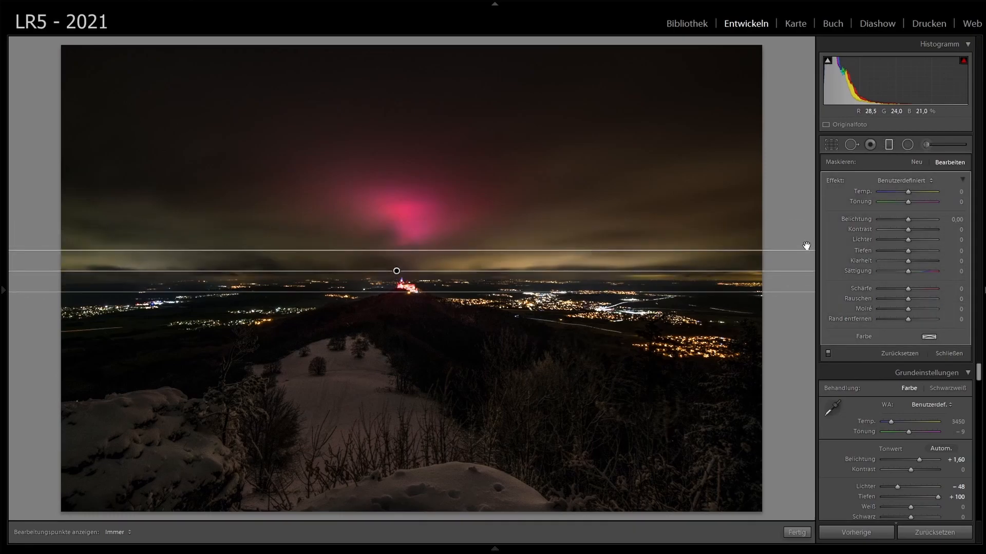
Step: Set the sky filter's saturation to 31, shadows to 33 and highlights to 12, raise its noise reduction, and inspect the sky up close
{"action": "left_click_drag", "start_coordinate": [908, 271], "coordinate": [916, 270]}
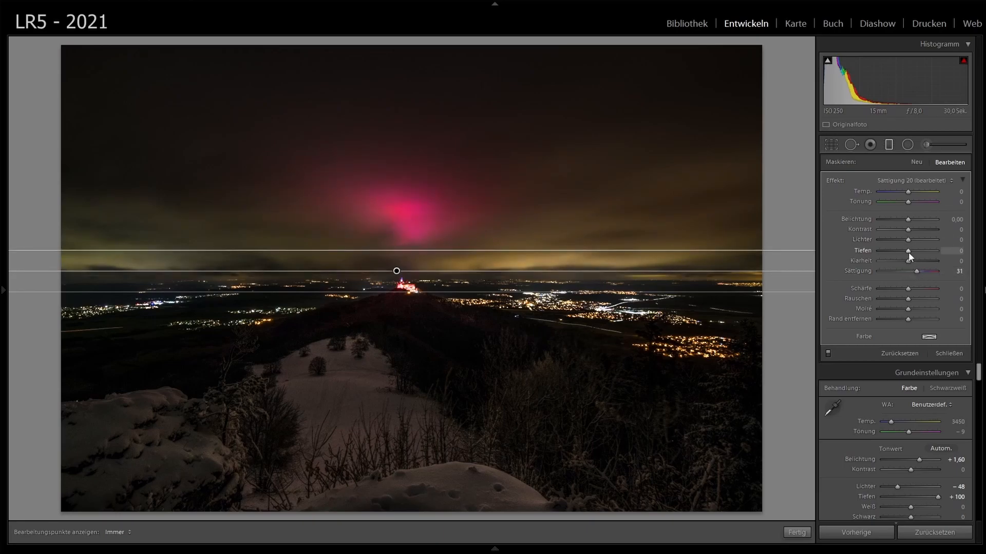
{"action": "mouse_move", "coordinate": [907, 252]}
{"action": "left_mouse_down"}
{"action": "mouse_move", "coordinate": [922, 249]}
{"action": "mouse_move", "coordinate": [873, 251]}
{"action": "mouse_move", "coordinate": [914, 254]}
{"action": "left_mouse_up"}
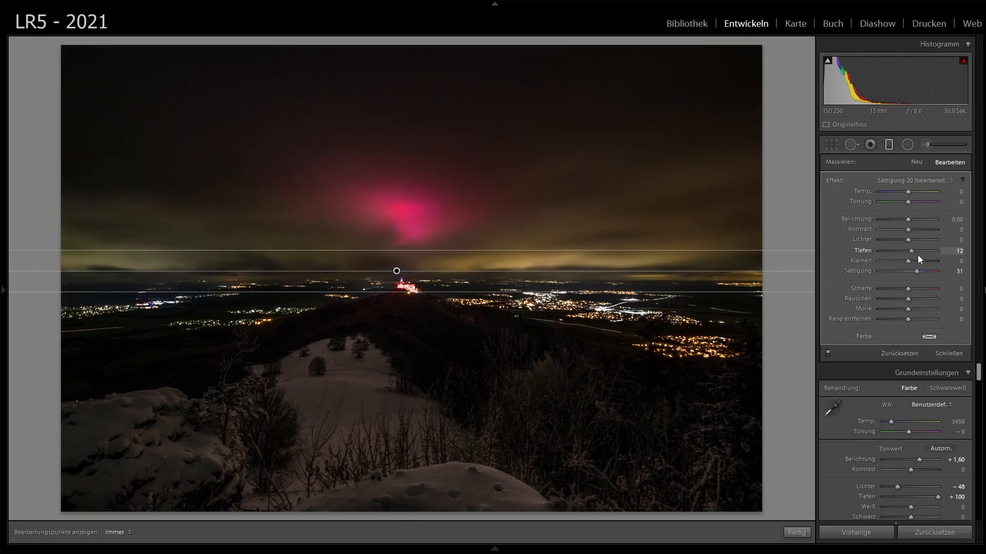
{"action": "left_click_drag", "start_coordinate": [970, 267], "coordinate": [917, 259]}
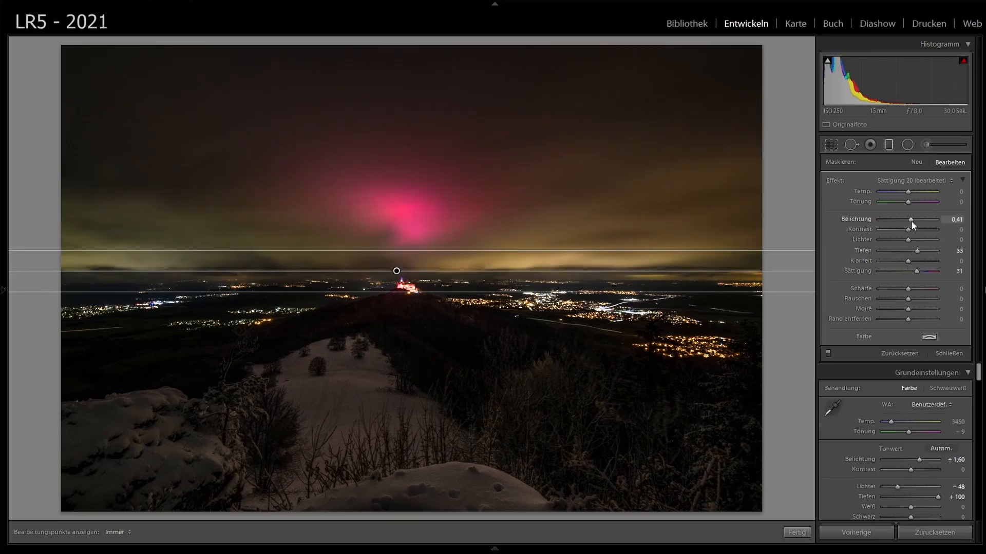
{"action": "mouse_move", "coordinate": [908, 238]}
{"action": "left_mouse_down"}
{"action": "mouse_move", "coordinate": [870, 240]}
{"action": "mouse_move", "coordinate": [932, 241]}
{"action": "mouse_move", "coordinate": [912, 242]}
{"action": "left_mouse_up"}
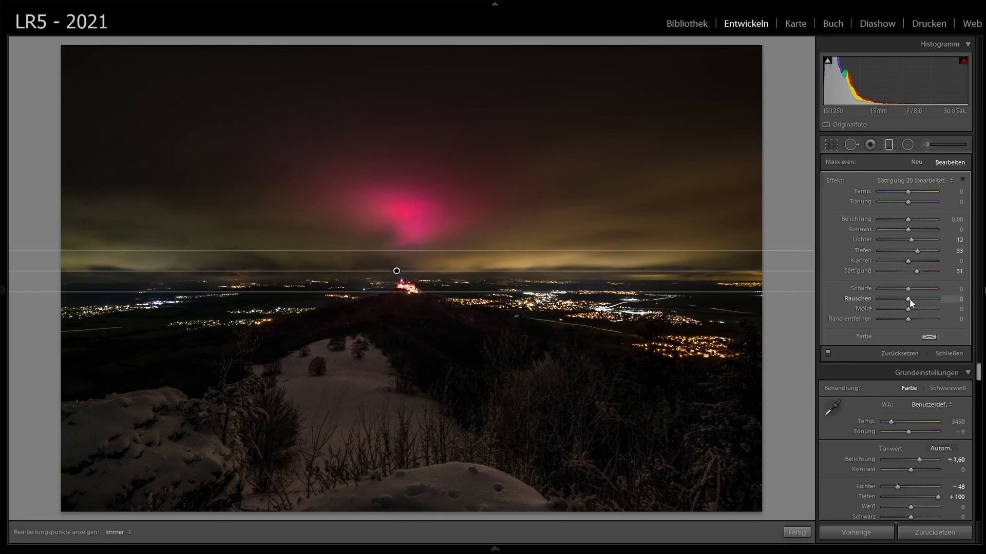
{"action": "left_click_drag", "start_coordinate": [908, 298], "coordinate": [924, 301]}
{"action": "left_click", "coordinate": [889, 144]}
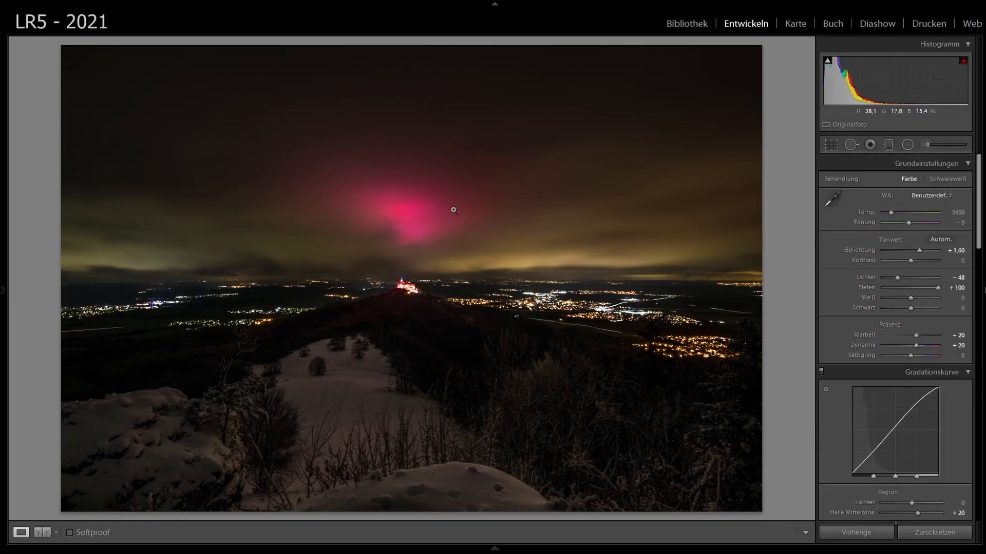
{"action": "left_click", "coordinate": [431, 205]}
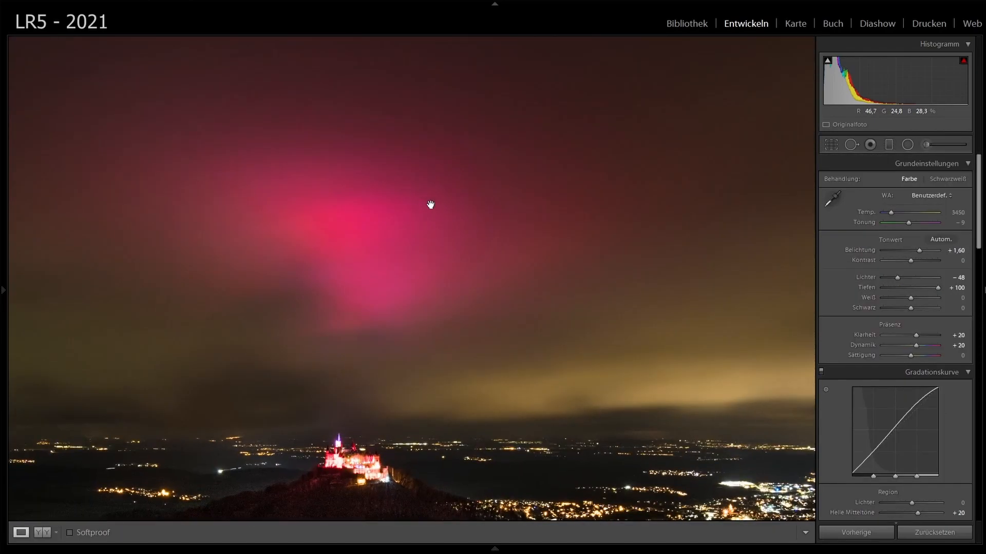
{"action": "left_click", "coordinate": [451, 248]}
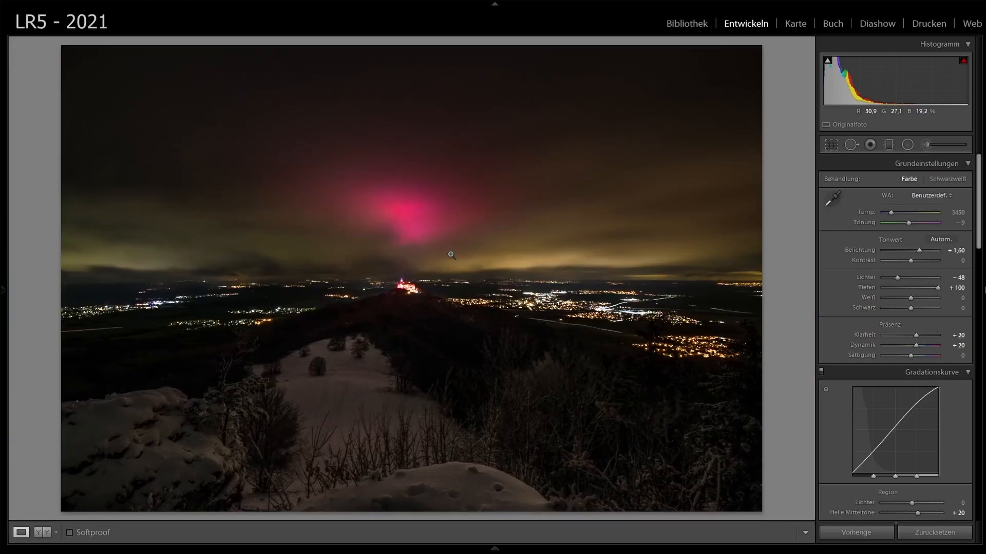
Step: Try HSL hue shifts for yellow at +100, for green and for red at +30, resetting each colour
{"action": "left_click_drag", "start_coordinate": [978, 211], "coordinate": [984, 295]}
{"action": "left_click", "coordinate": [843, 259]}
{"action": "left_click_drag", "start_coordinate": [912, 298], "coordinate": [982, 312]}
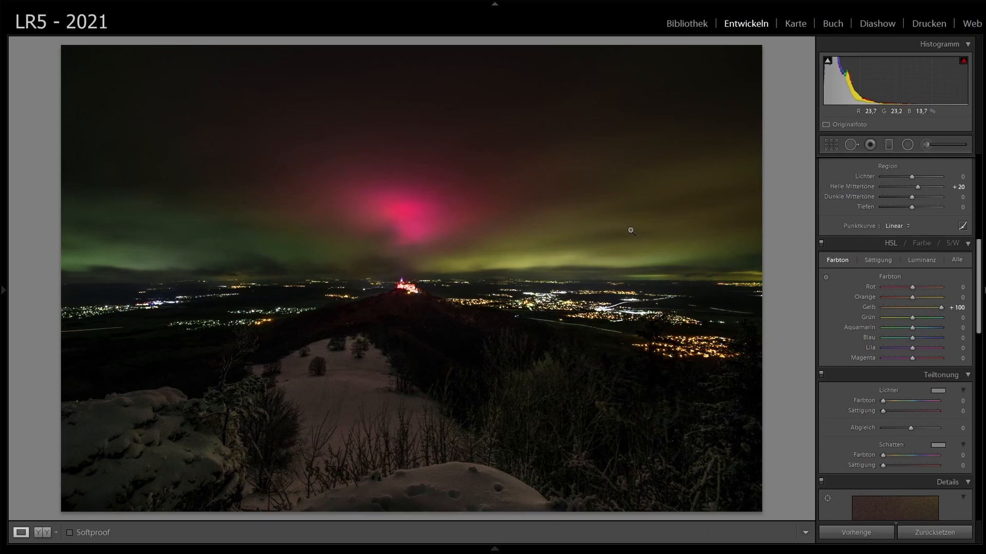
{"action": "left_click_drag", "start_coordinate": [940, 307], "coordinate": [922, 310]}
{"action": "double_click", "coordinate": [919, 307]}
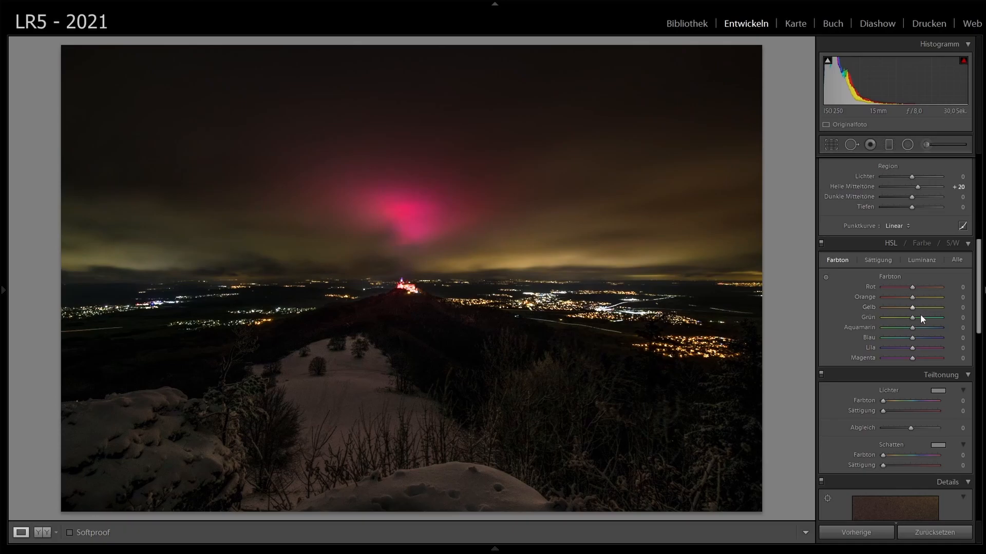
{"action": "left_click_drag", "start_coordinate": [914, 321], "coordinate": [890, 322]}
{"action": "double_click", "coordinate": [866, 314]}
{"action": "double_click", "coordinate": [870, 346]}
{"action": "mouse_move", "coordinate": [922, 287]}
{"action": "left_mouse_down"}
{"action": "mouse_move", "coordinate": [931, 287]}
{"action": "mouse_move", "coordinate": [874, 276]}
{"action": "mouse_move", "coordinate": [918, 285]}
{"action": "left_mouse_up"}
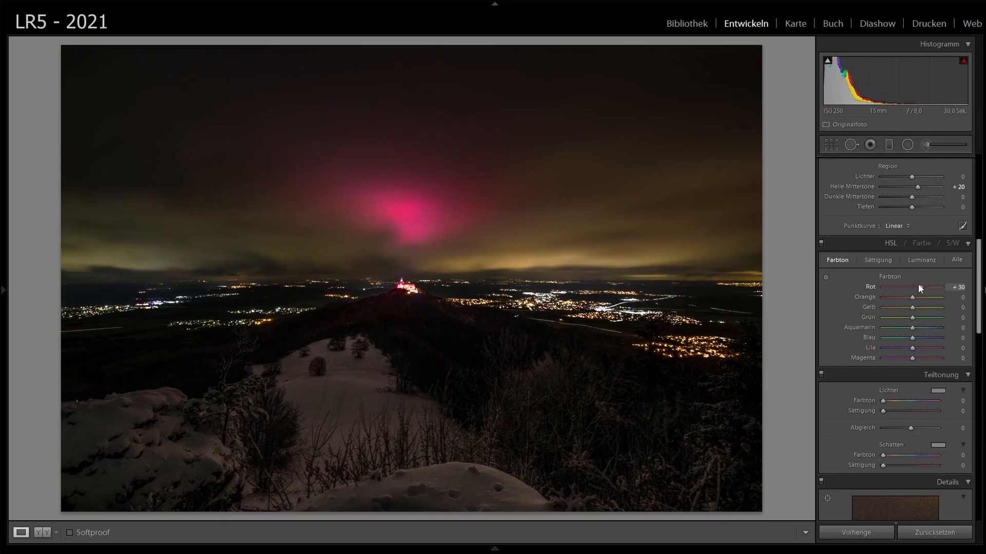
{"action": "double_click", "coordinate": [872, 288]}
Step: Set the HSL hue of orange to -14 and yellow to +100
{"action": "mouse_move", "coordinate": [914, 297]}
{"action": "left_mouse_down"}
{"action": "mouse_move", "coordinate": [929, 298]}
{"action": "mouse_move", "coordinate": [899, 298]}
{"action": "mouse_move", "coordinate": [946, 302]}
{"action": "mouse_move", "coordinate": [848, 295]}
{"action": "mouse_move", "coordinate": [929, 303]}
{"action": "mouse_move", "coordinate": [891, 300]}
{"action": "mouse_move", "coordinate": [906, 299]}
{"action": "left_mouse_up"}
{"action": "double_click", "coordinate": [905, 298]}
{"action": "left_click_drag", "start_coordinate": [913, 294], "coordinate": [961, 311]}
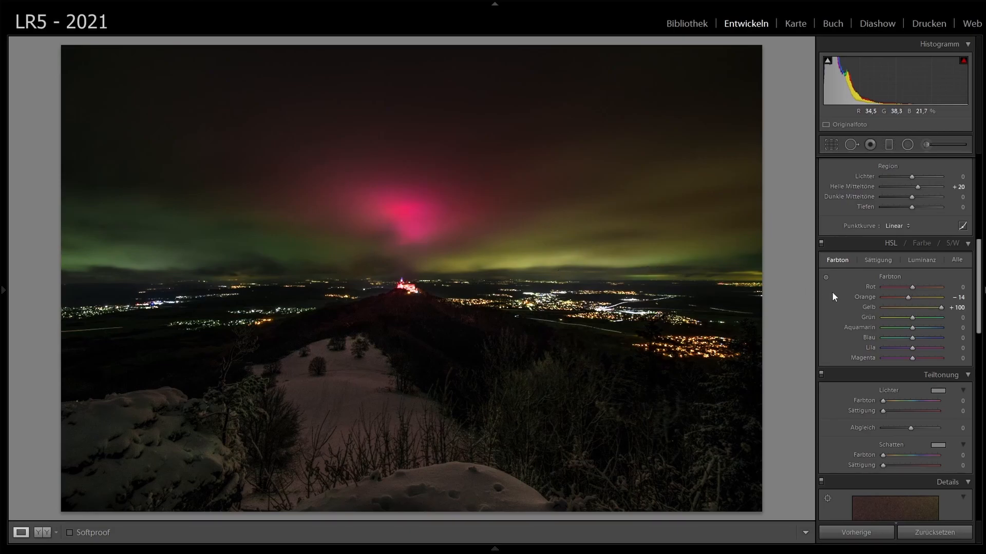
Step: Raise the HSL saturation of green and set the luminance of green to +61
{"action": "left_click", "coordinate": [880, 260]}
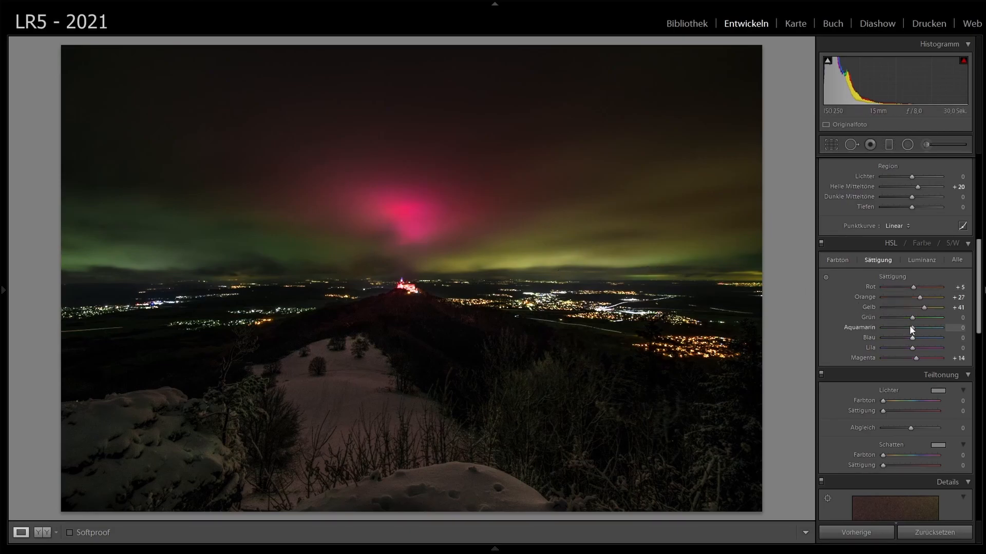
{"action": "left_click_drag", "start_coordinate": [912, 318], "coordinate": [793, 322]}
{"action": "double_click", "coordinate": [870, 317]}
{"action": "left_click_drag", "start_coordinate": [913, 318], "coordinate": [942, 320]}
{"action": "left_click", "coordinate": [929, 263]}
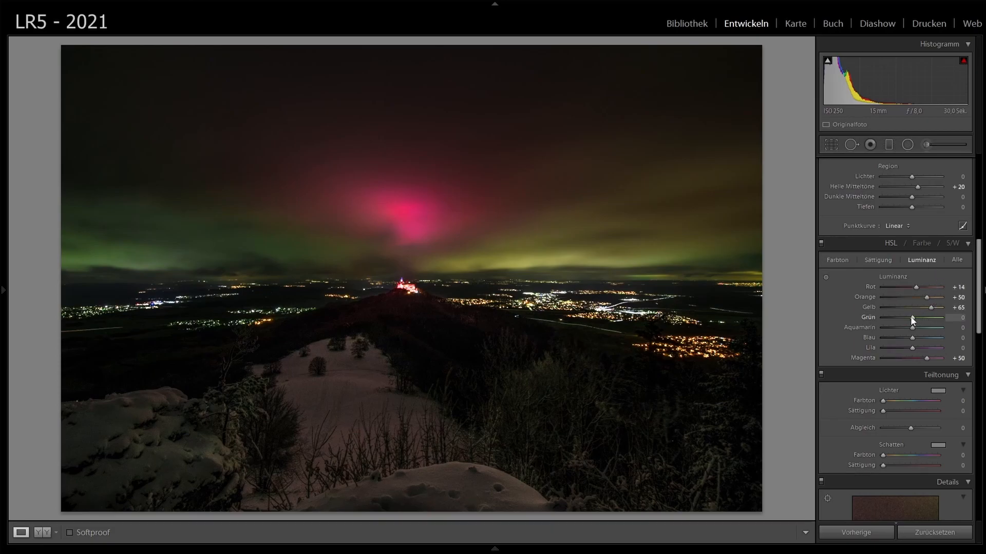
{"action": "left_click_drag", "start_coordinate": [940, 318], "coordinate": [887, 319]}
Step: Paint a new adjustment brush mask of size 19 over the clouds above the horizon with the edit pins hidden
{"action": "left_click", "coordinate": [926, 144]}
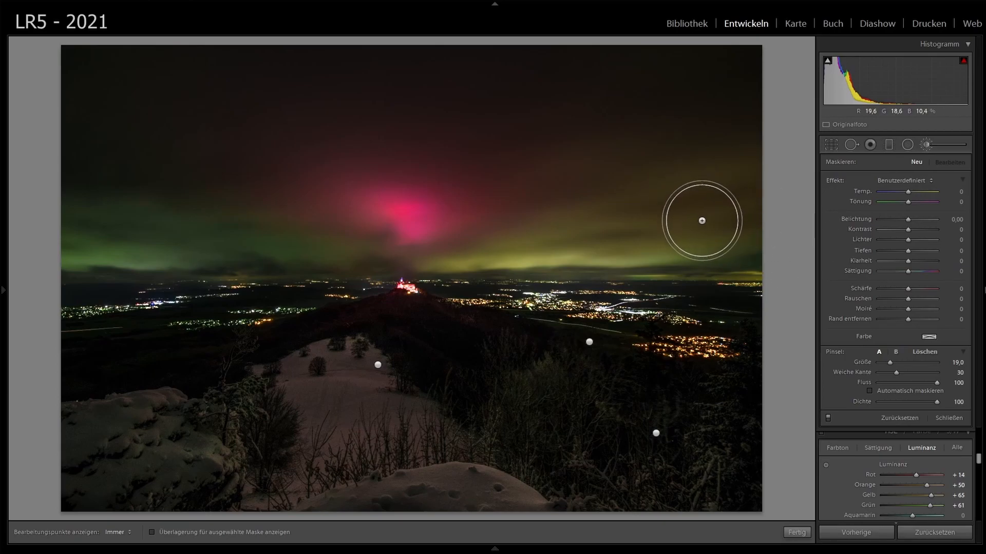
{"action": "key", "text": "h"}
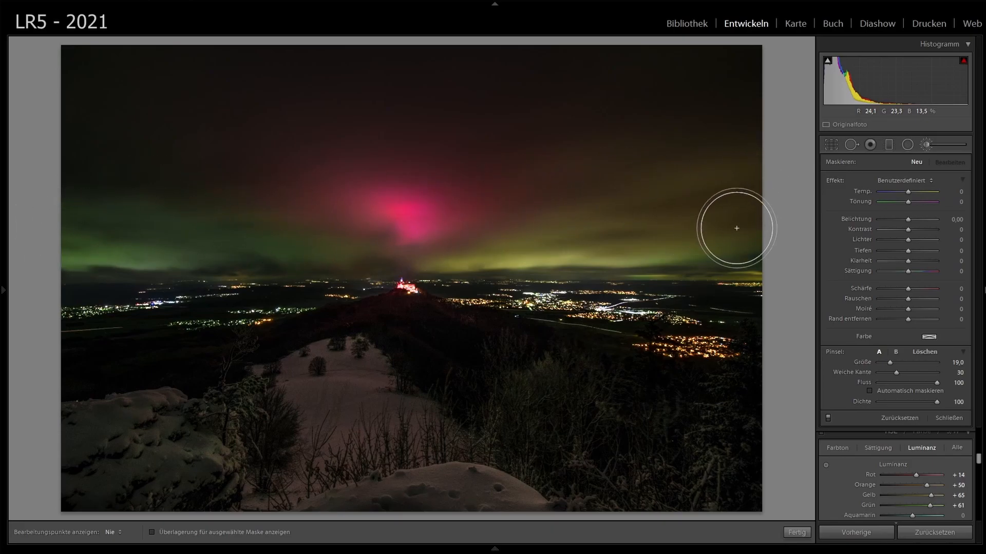
{"action": "key", "text": "h"}
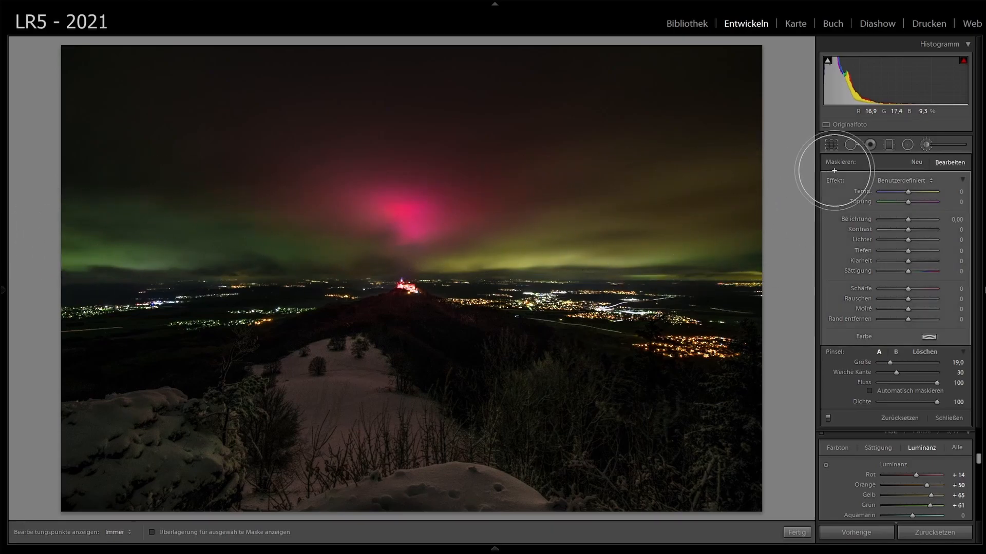
Step: Set the cloud mask's tint to -12 and saturation to 23 after testing stronger green tints, and close the adjustment brush
{"action": "left_click_drag", "start_coordinate": [908, 202], "coordinate": [902, 203]}
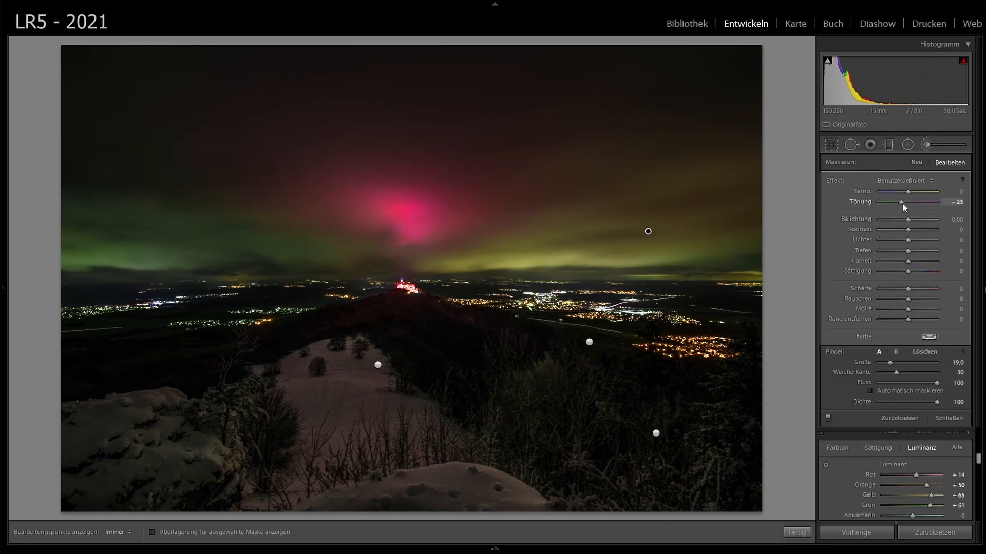
{"action": "left_click_drag", "start_coordinate": [902, 204], "coordinate": [896, 204]}
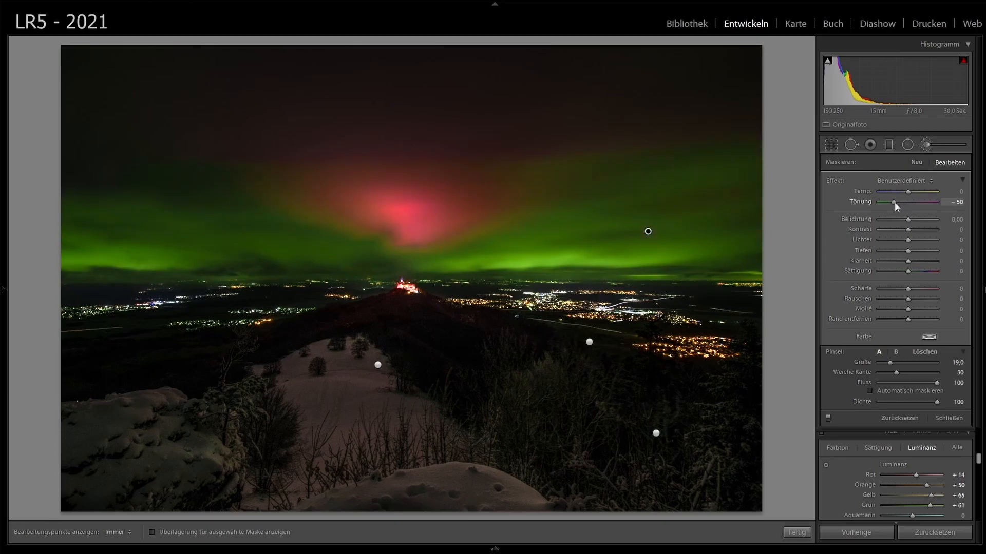
{"action": "double_click", "coordinate": [903, 203]}
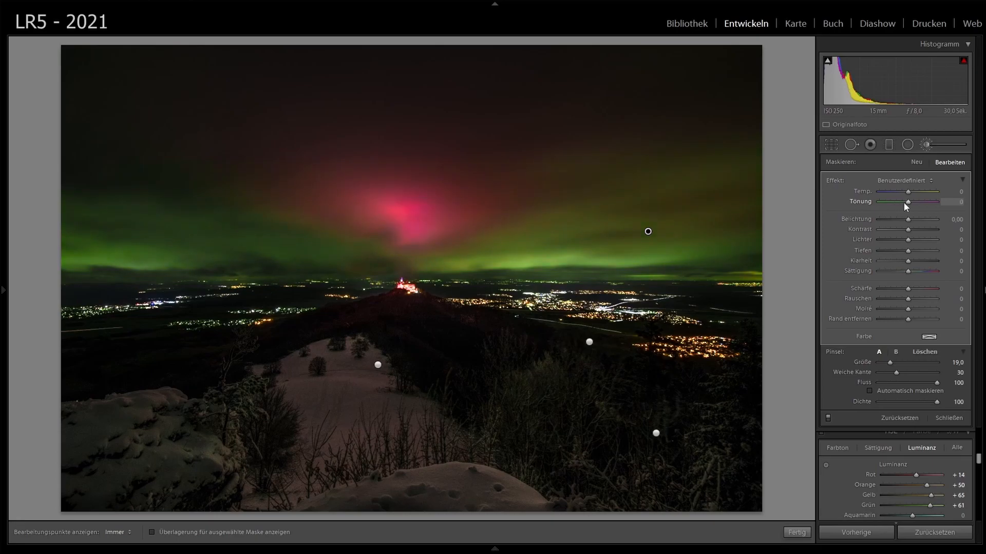
{"action": "left_click_drag", "start_coordinate": [907, 271], "coordinate": [913, 271]}
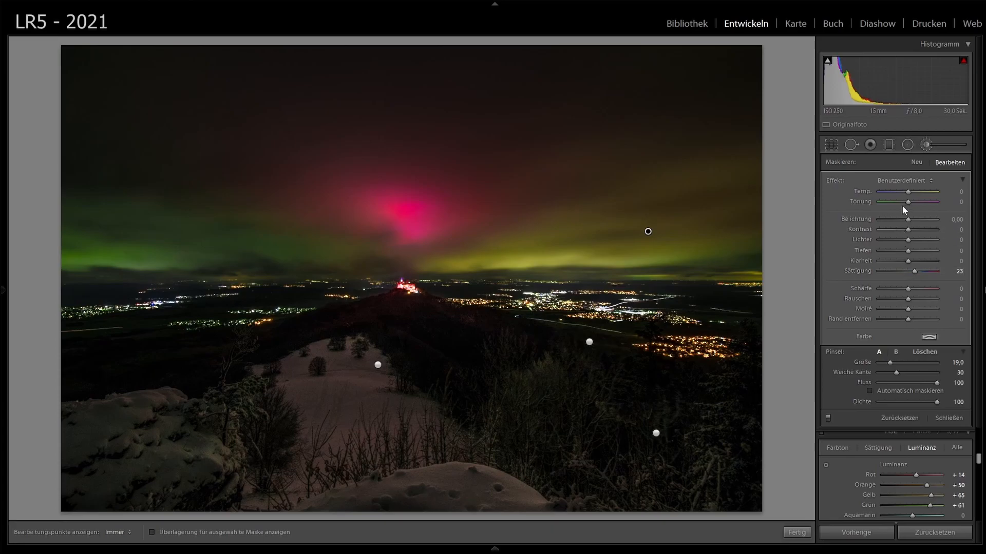
{"action": "left_click_drag", "start_coordinate": [908, 203], "coordinate": [905, 205]}
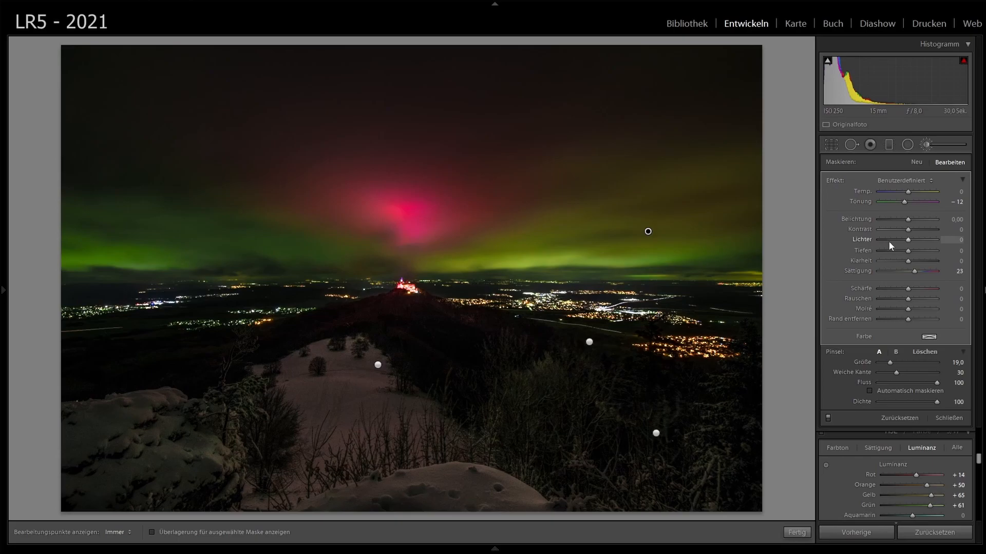
{"action": "left_click", "coordinate": [927, 145]}
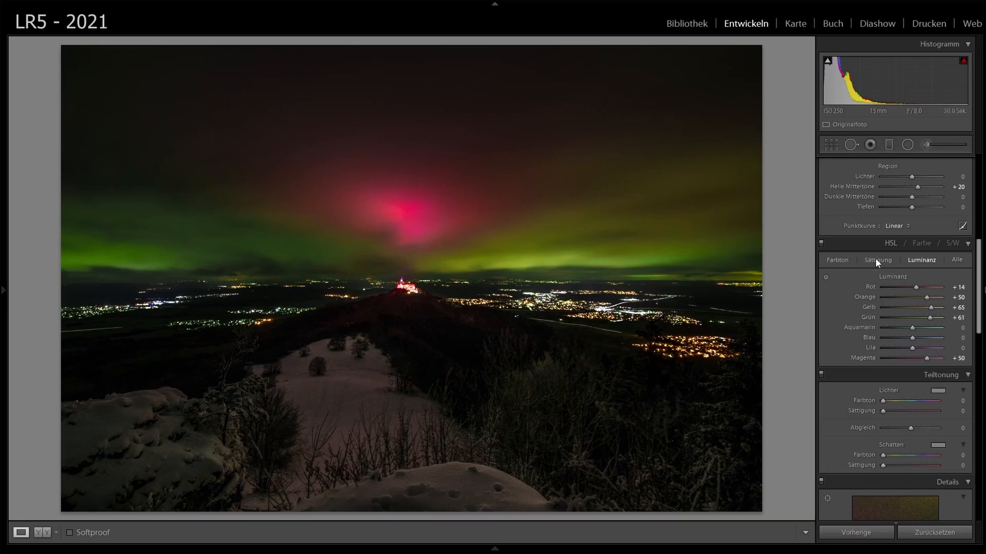
Step: Set the HSL luminance of red to +41
{"action": "mouse_move", "coordinate": [916, 287]}
{"action": "left_mouse_down"}
{"action": "mouse_move", "coordinate": [898, 287]}
{"action": "mouse_move", "coordinate": [924, 288]}
{"action": "left_mouse_up"}
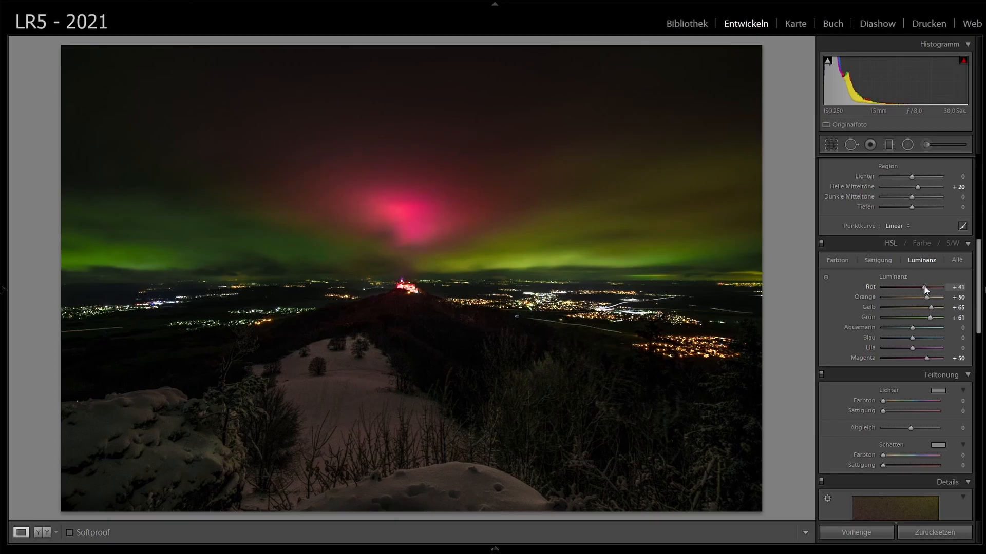
Step: Set the HSL luminance of magenta to +72 after testing a higher luminance for purple
{"action": "left_click", "coordinate": [879, 260]}
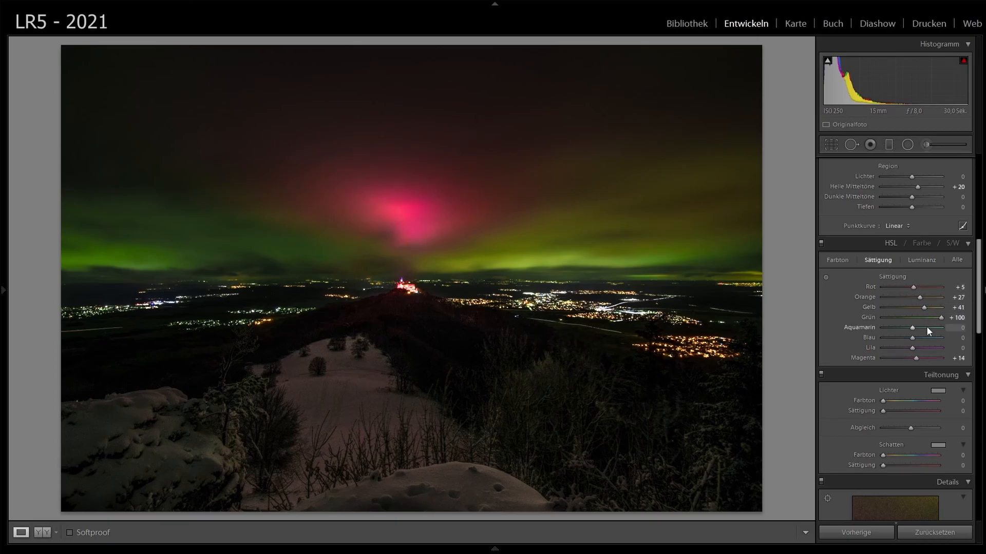
{"action": "left_click", "coordinate": [923, 260]}
{"action": "mouse_move", "coordinate": [912, 348]}
{"action": "left_mouse_down"}
{"action": "mouse_move", "coordinate": [943, 348]}
{"action": "mouse_move", "coordinate": [882, 345]}
{"action": "mouse_move", "coordinate": [928, 349]}
{"action": "left_mouse_up"}
{"action": "double_click", "coordinate": [919, 346]}
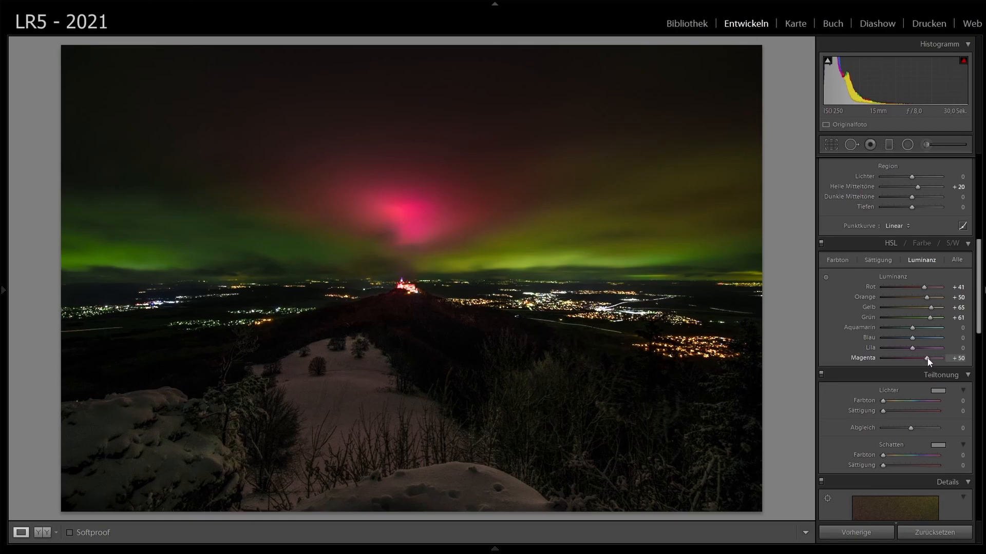
{"action": "left_click_drag", "start_coordinate": [928, 361], "coordinate": [927, 362]}
Step: Reopen the adjustment brush mask on the snowy slope and set its temperature to -18 and saturation to -38
{"action": "left_click", "coordinate": [926, 144]}
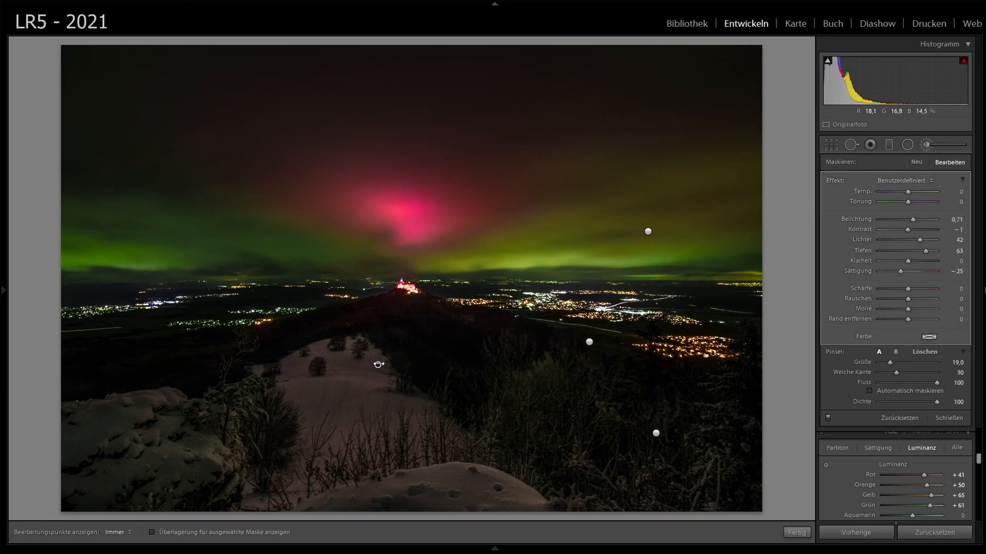
{"action": "mouse_move", "coordinate": [378, 364]}
{"action": "mouse_move", "coordinate": [910, 201]}
{"action": "left_mouse_down"}
{"action": "mouse_move", "coordinate": [895, 202]}
{"action": "mouse_move", "coordinate": [922, 200]}
{"action": "left_mouse_up"}
{"action": "double_click", "coordinate": [922, 201]}
{"action": "left_click_drag", "start_coordinate": [904, 196], "coordinate": [903, 196]}
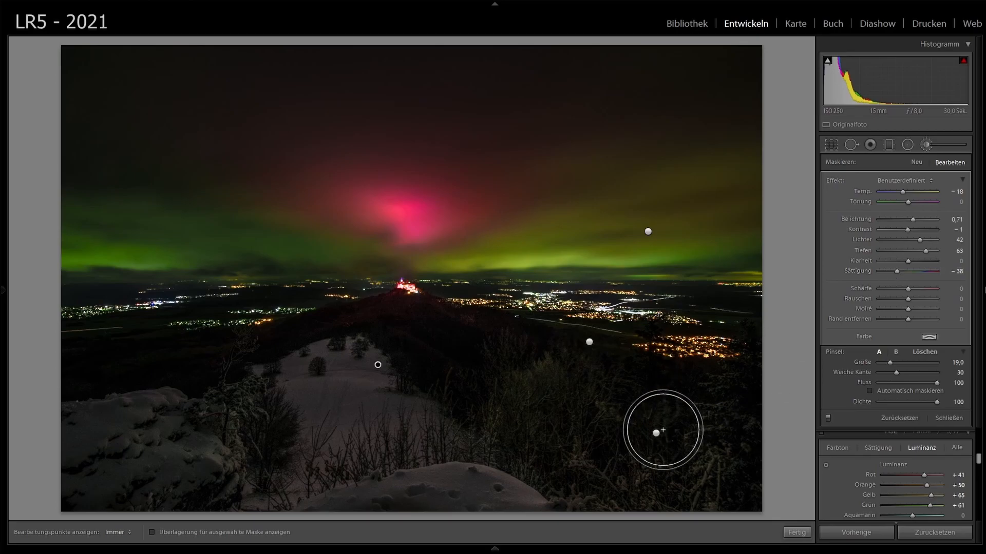
Step: Lower the saturation and raise the noise reduction of the foreground forest mask, check the other masks, and close the adjustment brush
{"action": "left_click", "coordinate": [655, 433]}
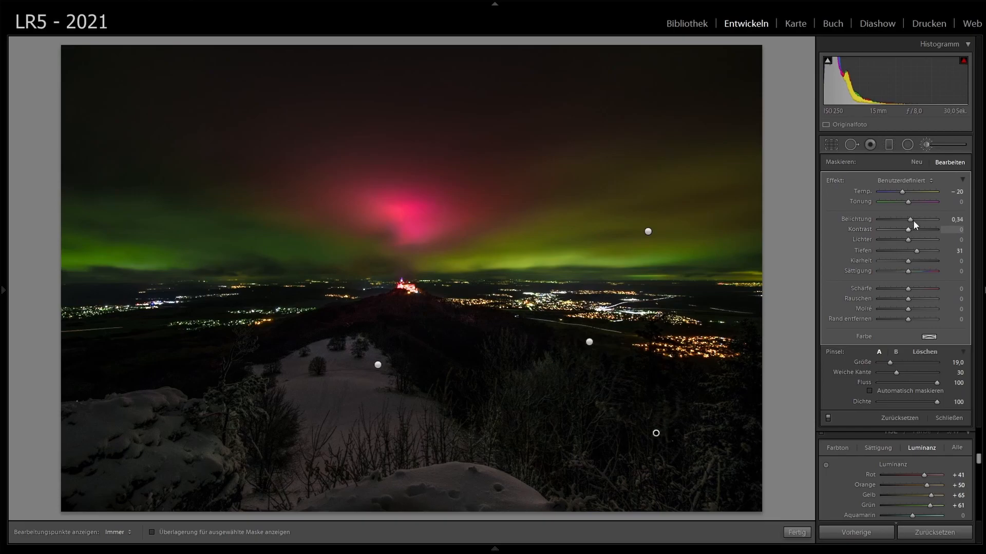
{"action": "mouse_move", "coordinate": [908, 202]}
{"action": "left_mouse_down"}
{"action": "mouse_move", "coordinate": [923, 202]}
{"action": "mouse_move", "coordinate": [893, 201]}
{"action": "left_mouse_up"}
{"action": "double_click", "coordinate": [916, 199]}
{"action": "left_click_drag", "start_coordinate": [907, 271], "coordinate": [901, 270]}
{"action": "left_click_drag", "start_coordinate": [907, 299], "coordinate": [925, 302]}
{"action": "left_click", "coordinate": [377, 364]}
{"action": "left_click", "coordinate": [589, 341]}
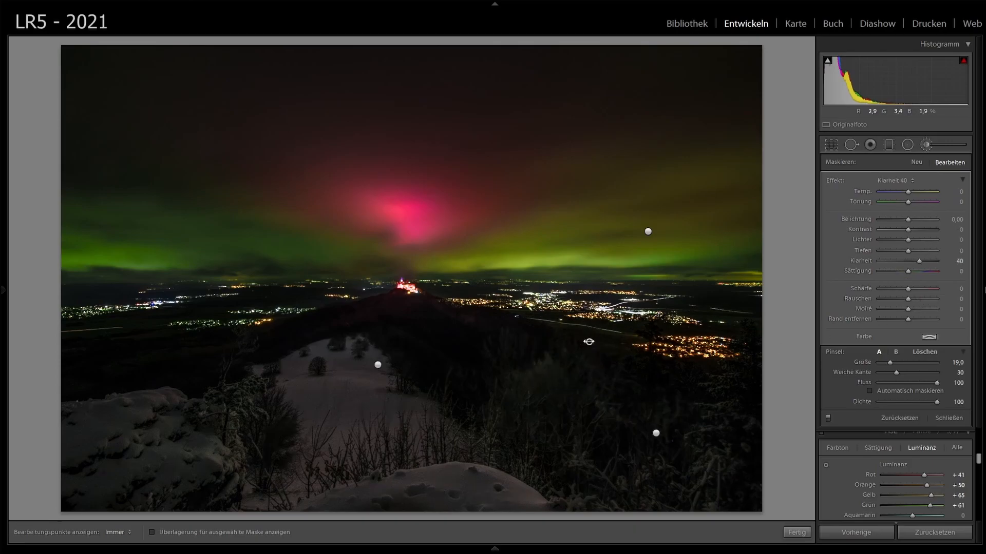
{"action": "mouse_move", "coordinate": [589, 342]}
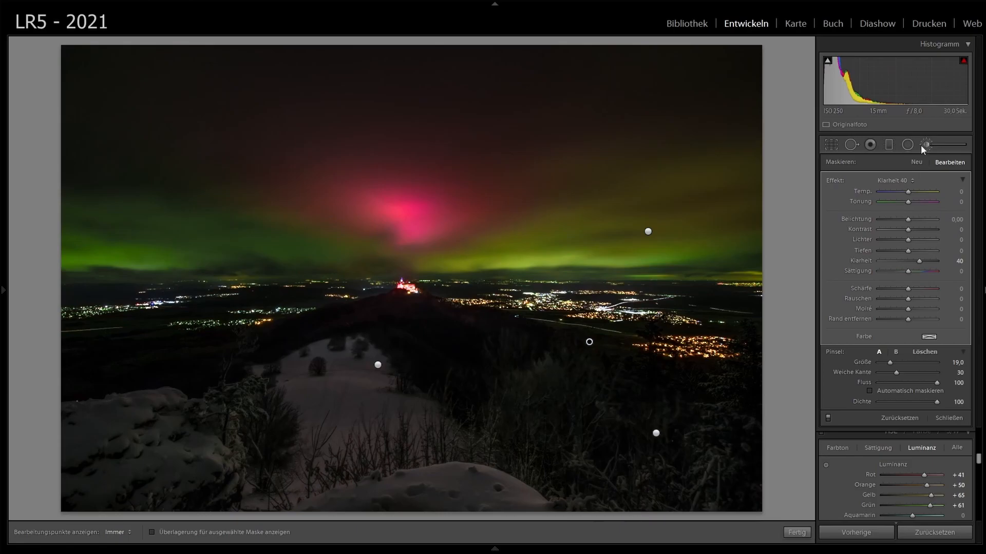
{"action": "left_click", "coordinate": [922, 145]}
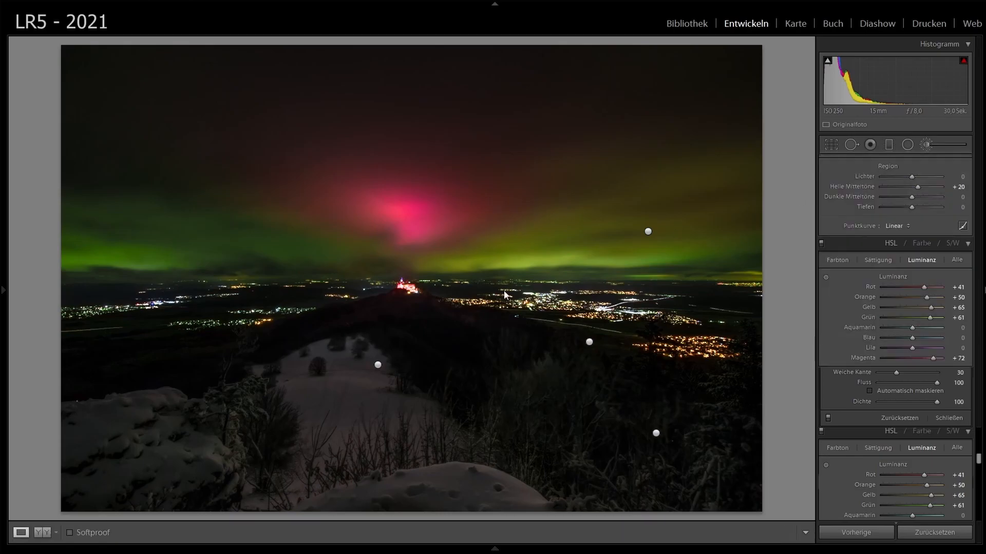
Step: Inspect the castle up close and set the global highlights to -9
{"action": "left_click", "coordinate": [411, 285]}
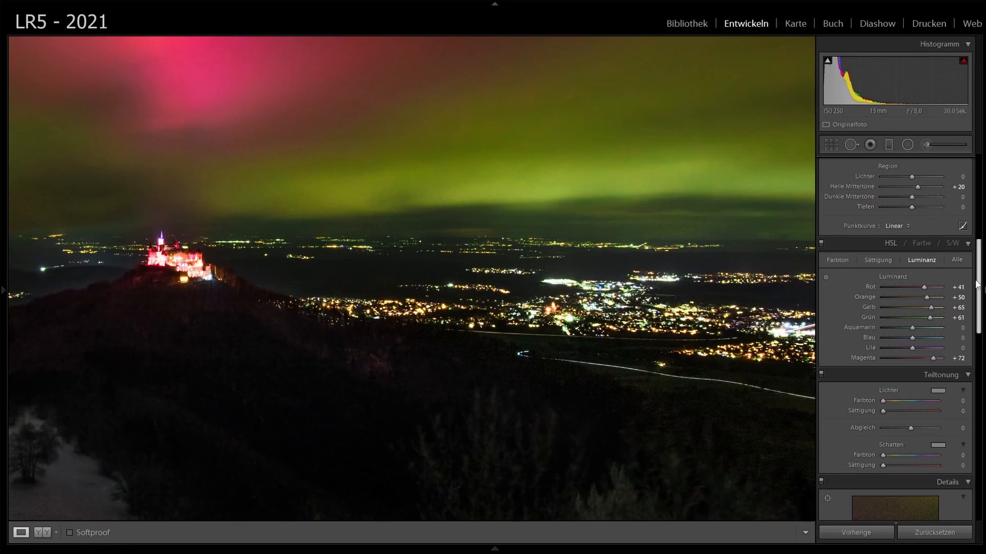
{"action": "left_click_drag", "start_coordinate": [979, 285], "coordinate": [983, 191]}
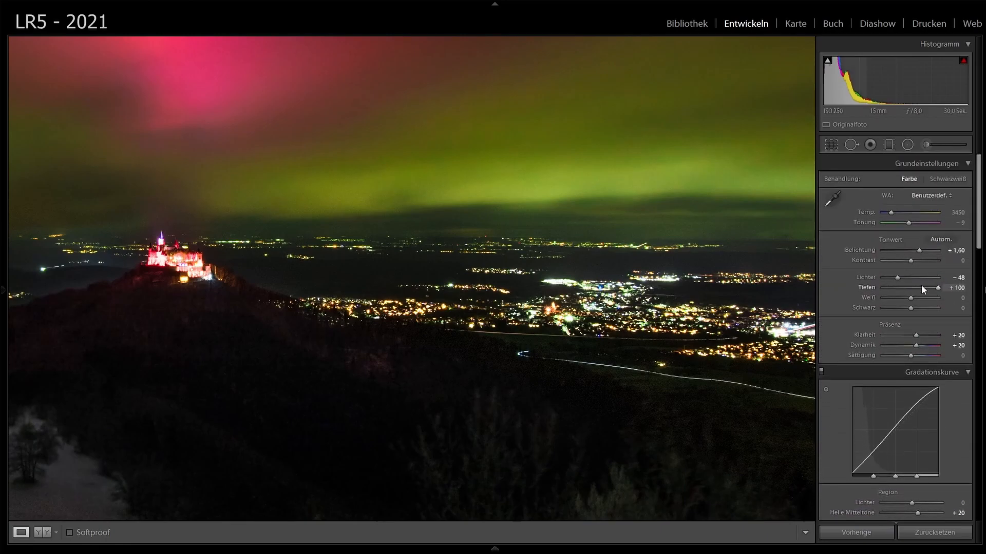
{"action": "mouse_move", "coordinate": [896, 277]}
{"action": "left_mouse_down"}
{"action": "mouse_move", "coordinate": [915, 277]}
{"action": "mouse_move", "coordinate": [896, 284]}
{"action": "left_mouse_up"}
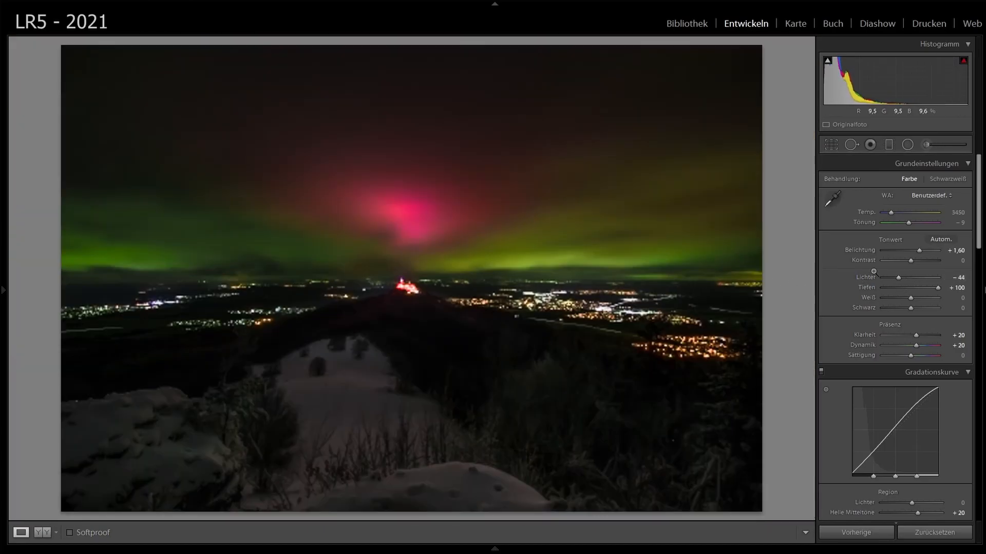
{"action": "mouse_move", "coordinate": [898, 276]}
{"action": "left_mouse_down"}
{"action": "mouse_move", "coordinate": [889, 279]}
{"action": "mouse_move", "coordinate": [916, 279]}
{"action": "mouse_move", "coordinate": [907, 283]}
{"action": "left_mouse_up"}
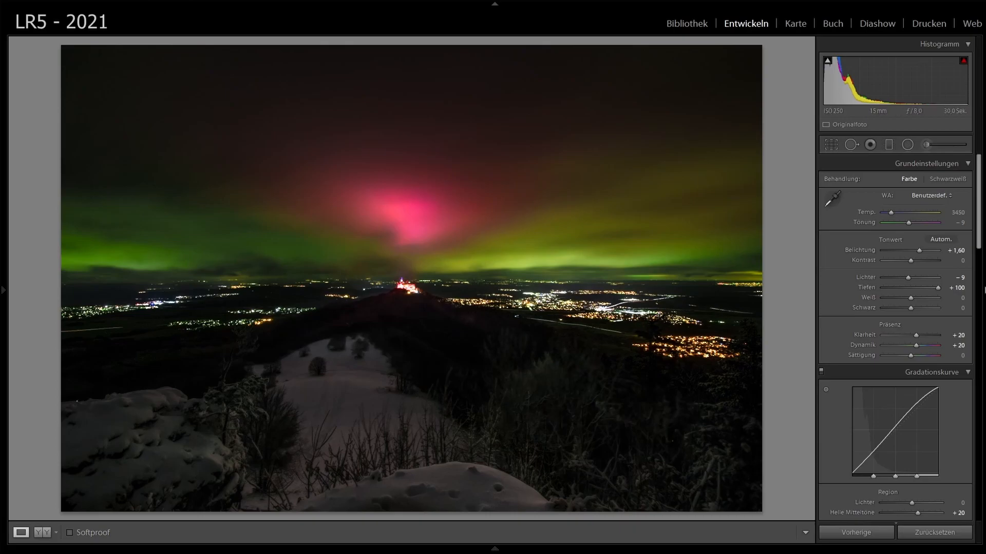
Step: Paint a new adjustment brush mask of size 12 over the valley and city lights with clarity reset to 0
{"action": "left_click", "coordinate": [926, 142]}
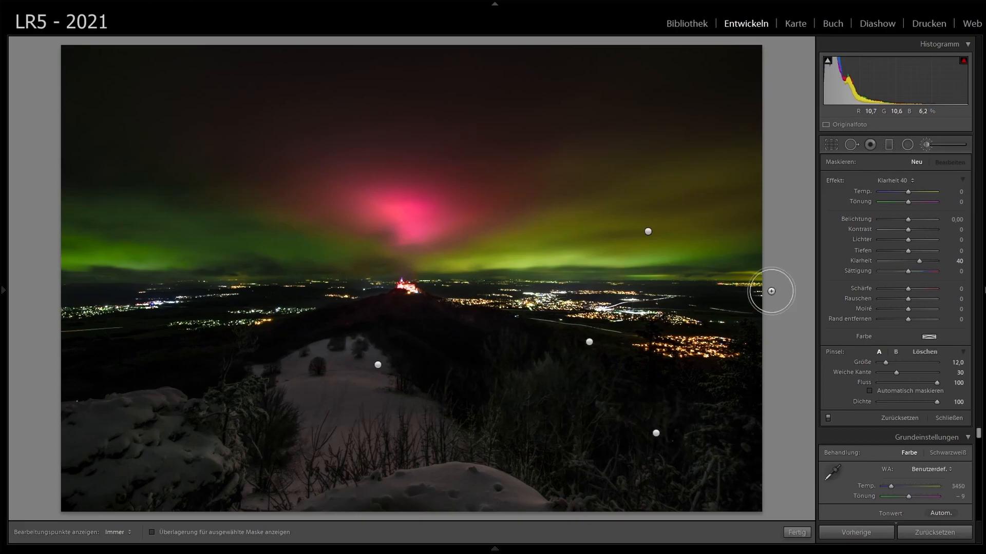
{"action": "double_click", "coordinate": [858, 262]}
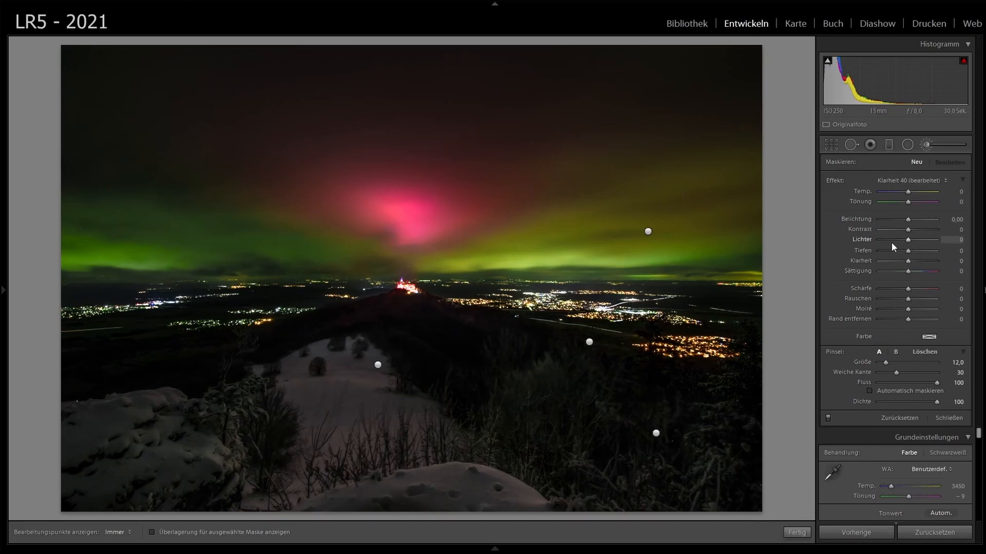
{"action": "key", "text": "h"}
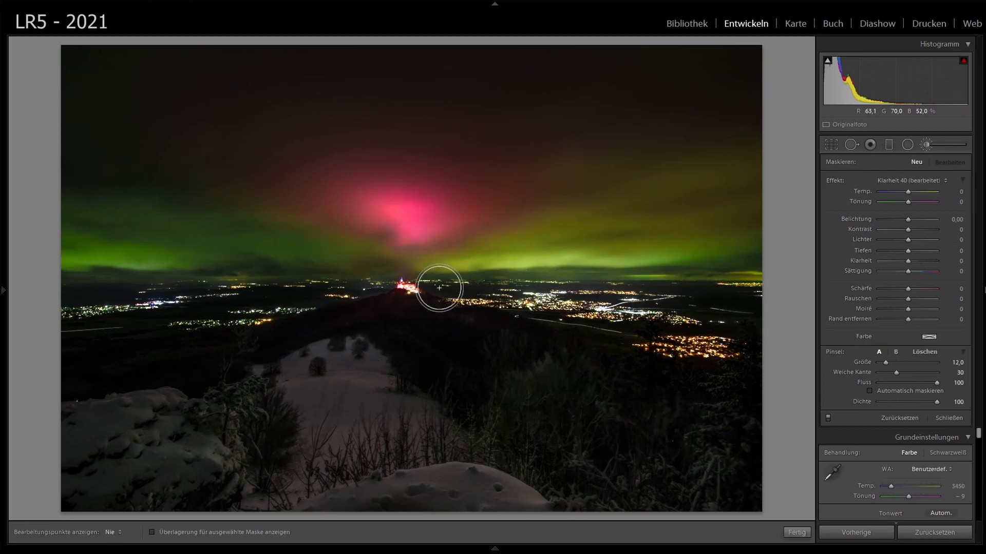
{"action": "key", "text": "h"}
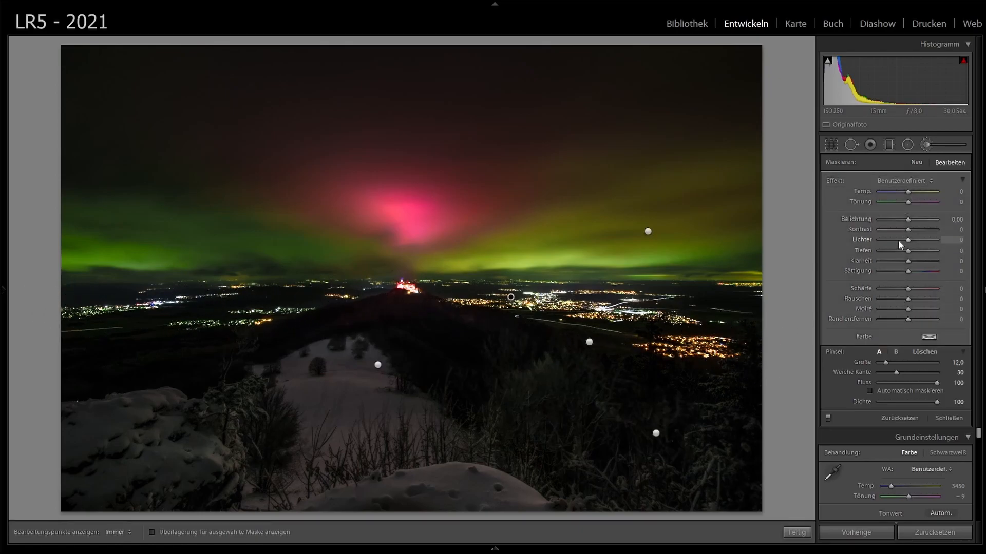
Step: Set the city lights mask's highlights to -31 and compare the photo with the brush adjustments switched off and on
{"action": "left_click_drag", "start_coordinate": [907, 239], "coordinate": [896, 244]}
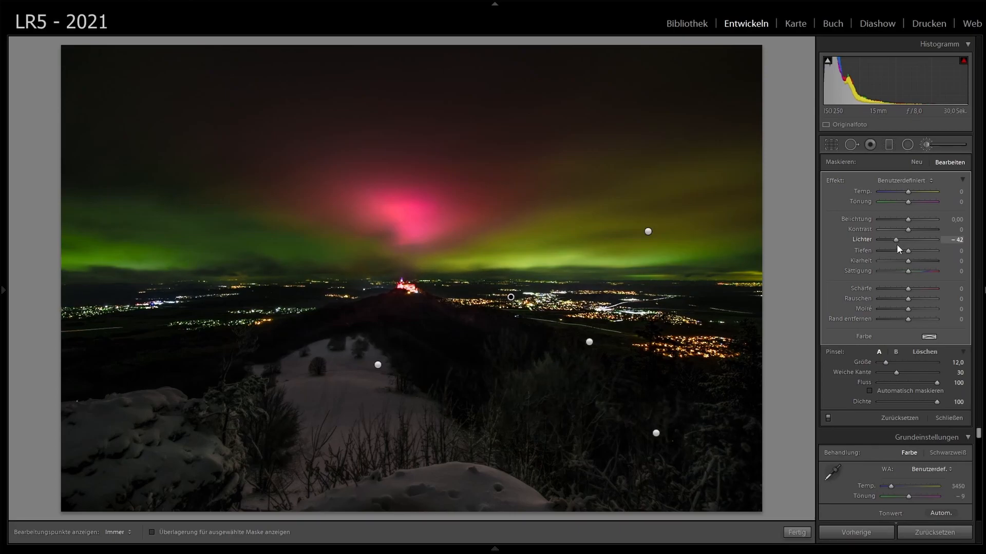
{"action": "double_click", "coordinate": [894, 241]}
{"action": "left_click_drag", "start_coordinate": [908, 239], "coordinate": [901, 240]}
{"action": "left_click", "coordinate": [827, 418]}
{"action": "left_click", "coordinate": [827, 417]}
{"action": "left_click", "coordinate": [827, 418]}
{"action": "left_click", "coordinate": [827, 418]}
Step: With the mask overlay shown, erase the city lights mask from the foreground hill and the sky, and close the adjustment brush
{"action": "key", "text": "o"}
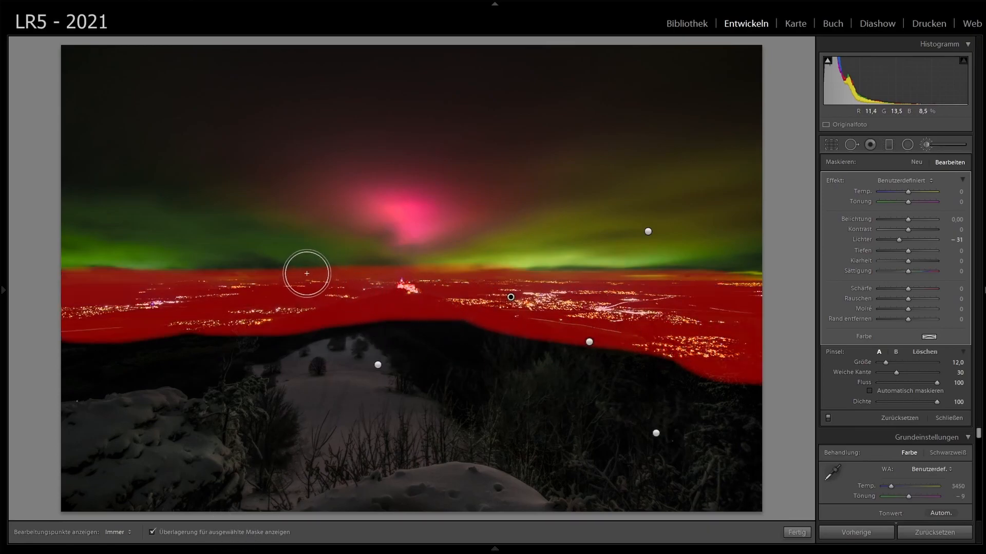
{"action": "key", "text": "h"}
{"action": "key", "text": "alt"}
{"action": "mouse_move", "coordinate": [162, 373]}
{"action": "left_mouse_down"}
{"action": "mouse_move", "coordinate": [298, 368]}
{"action": "mouse_move", "coordinate": [397, 335]}
{"action": "mouse_move", "coordinate": [281, 370]}
{"action": "mouse_move", "coordinate": [305, 356]}
{"action": "mouse_move", "coordinate": [403, 341]}
{"action": "mouse_move", "coordinate": [591, 379]}
{"action": "mouse_move", "coordinate": [545, 364]}
{"action": "mouse_move", "coordinate": [582, 368]}
{"action": "mouse_move", "coordinate": [602, 382]}
{"action": "mouse_move", "coordinate": [709, 404]}
{"action": "mouse_move", "coordinate": [765, 406]}
{"action": "mouse_move", "coordinate": [782, 395]}
{"action": "left_mouse_up"}
{"action": "mouse_move", "coordinate": [776, 245]}
{"action": "left_mouse_down"}
{"action": "mouse_move", "coordinate": [398, 229]}
{"action": "mouse_move", "coordinate": [10, 241]}
{"action": "left_mouse_up"}
{"action": "mouse_move", "coordinate": [75, 227]}
{"action": "left_mouse_down"}
{"action": "mouse_move", "coordinate": [711, 245]}
{"action": "mouse_move", "coordinate": [775, 234]}
{"action": "mouse_move", "coordinate": [799, 255]}
{"action": "left_mouse_up"}
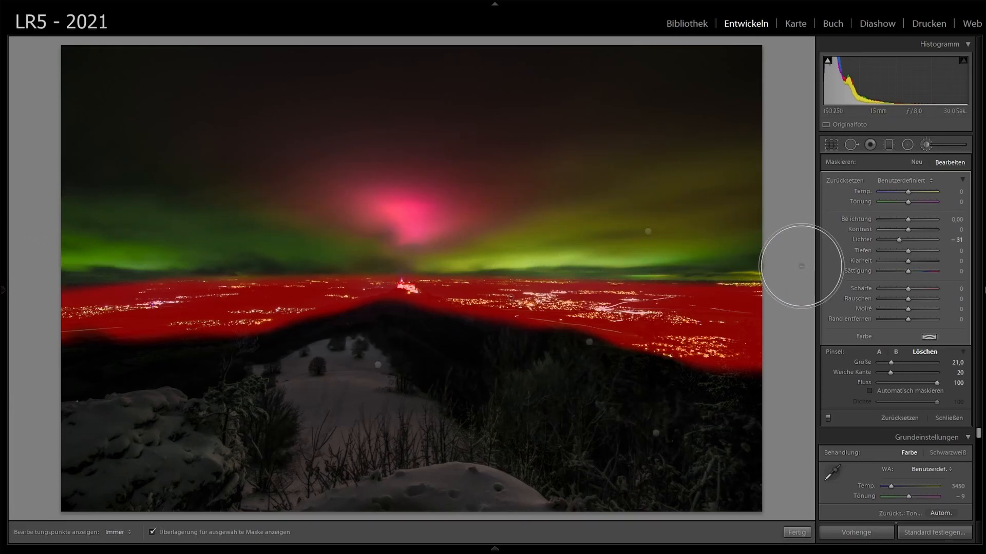
{"action": "mouse_move", "coordinate": [767, 323]}
{"action": "left_mouse_down"}
{"action": "mouse_move", "coordinate": [761, 302]}
{"action": "mouse_move", "coordinate": [490, 304]}
{"action": "left_mouse_up"}
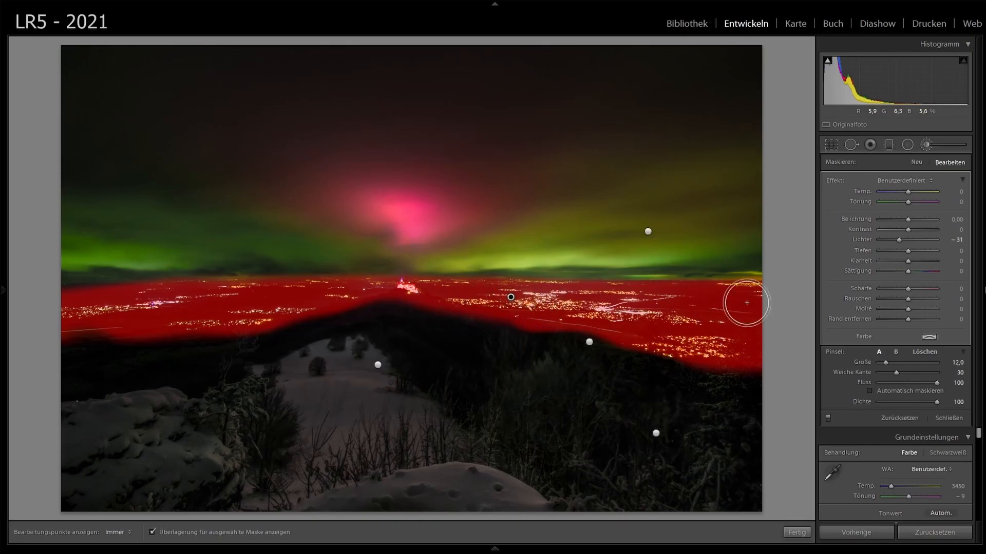
{"action": "left_click", "coordinate": [925, 146]}
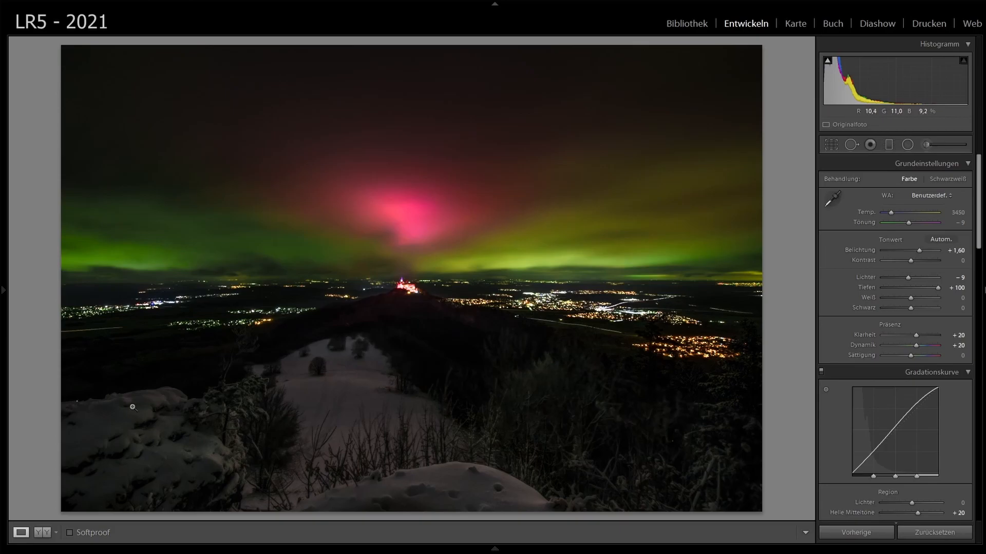
Step: Remove the bright spot at the edge of the snow-covered rock using the healing brush at size 29
{"action": "left_click", "coordinate": [74, 402]}
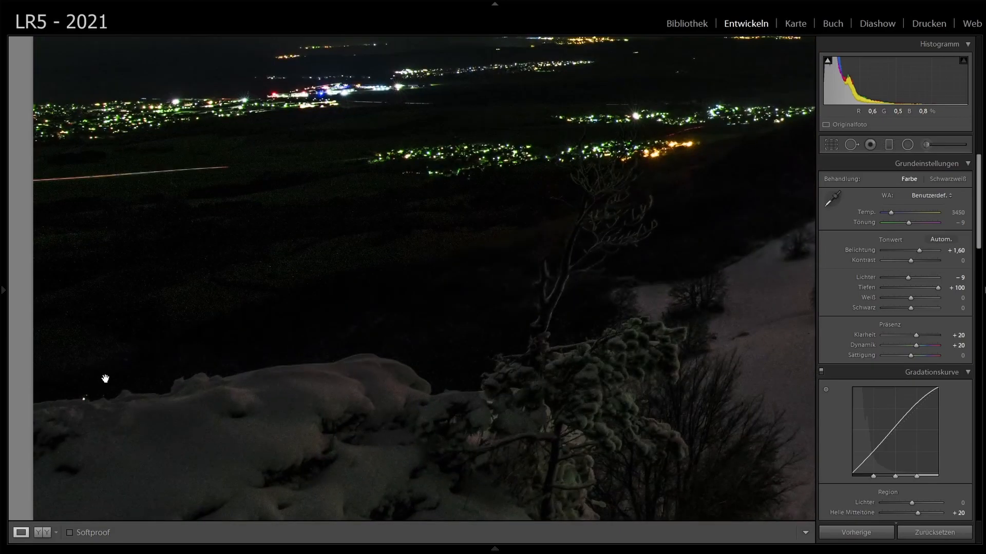
{"action": "left_click_drag", "start_coordinate": [77, 403], "coordinate": [243, 272]}
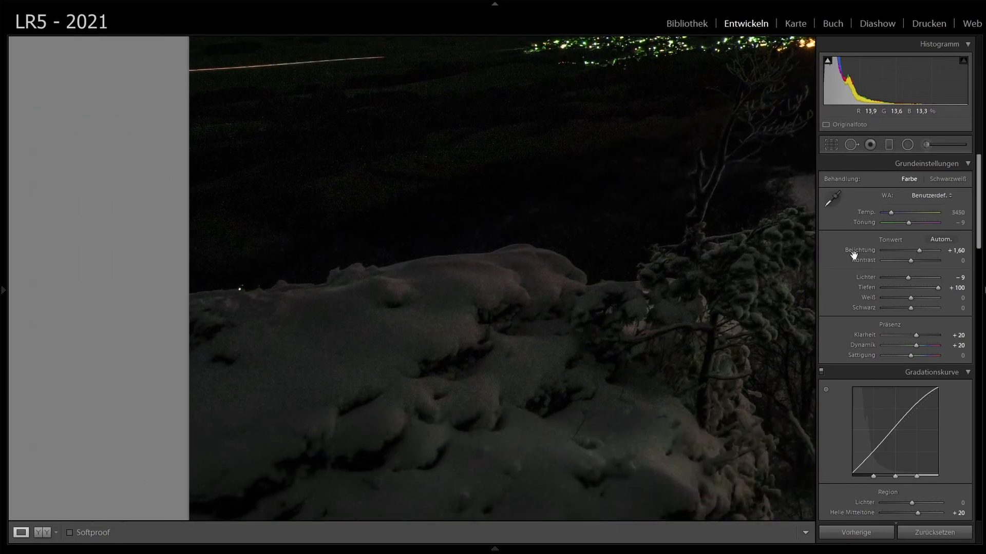
{"action": "left_click", "coordinate": [852, 145]}
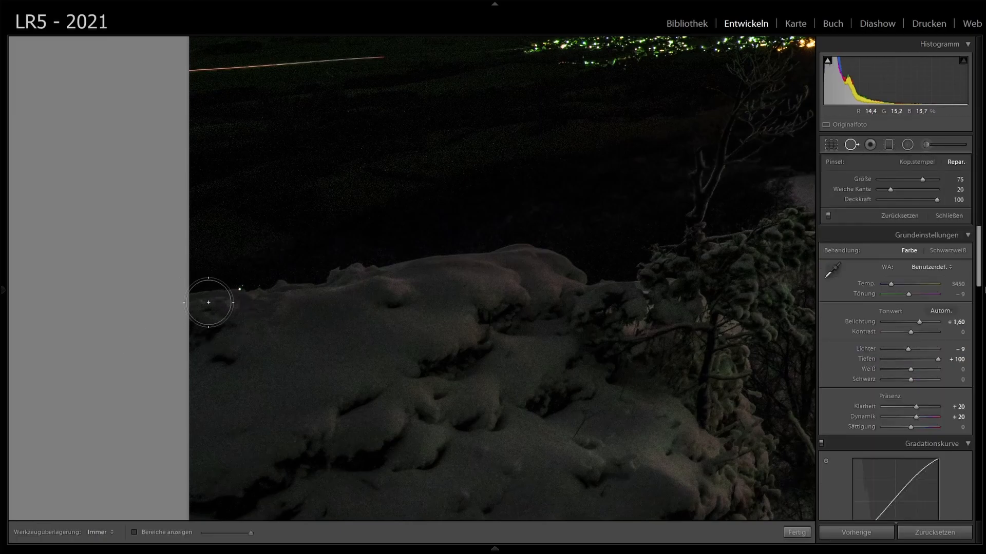
{"action": "scroll", "coordinate": [208, 302], "scroll_direction": "down", "scroll_amount": 5}
{"action": "left_click", "coordinate": [241, 287]}
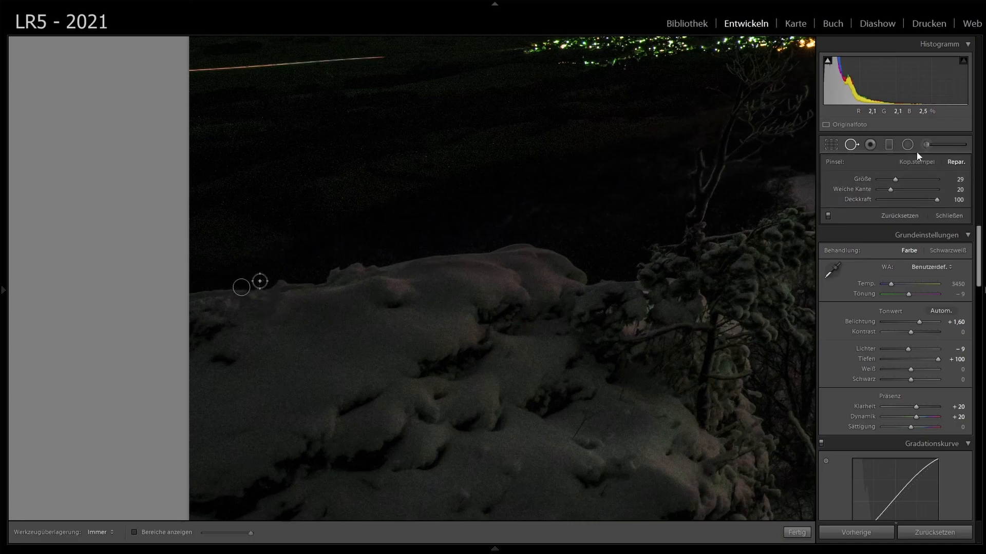
{"action": "left_click", "coordinate": [851, 144]}
{"action": "left_click", "coordinate": [515, 242]}
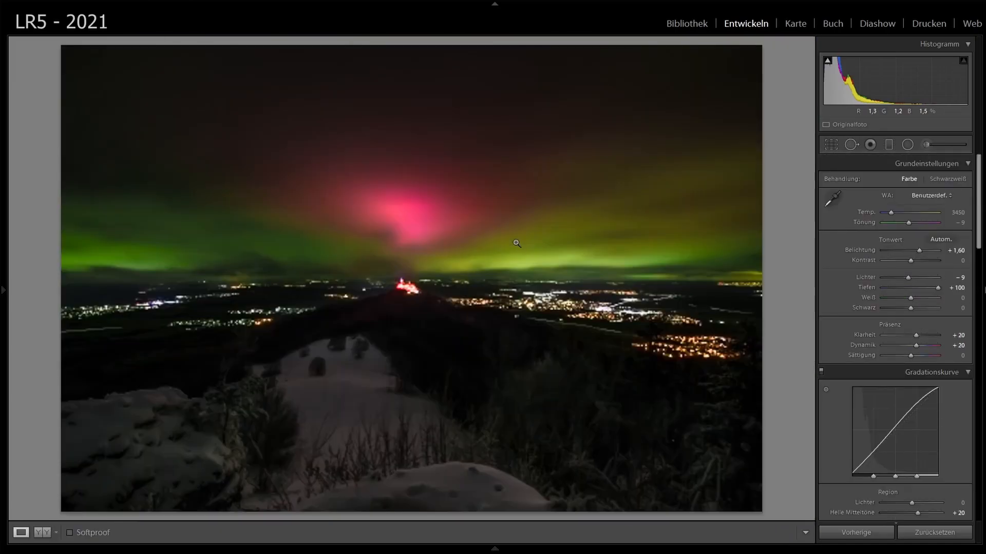
Step: Remove the small light spot in the dark foreground trees using the healing brush at size 29
{"action": "left_click", "coordinate": [713, 439]}
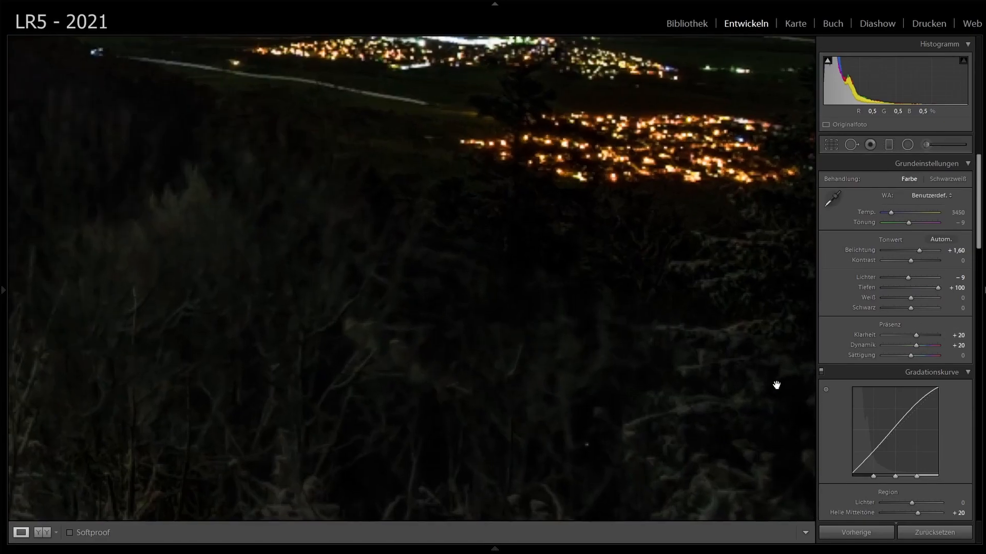
{"action": "left_click", "coordinate": [852, 144]}
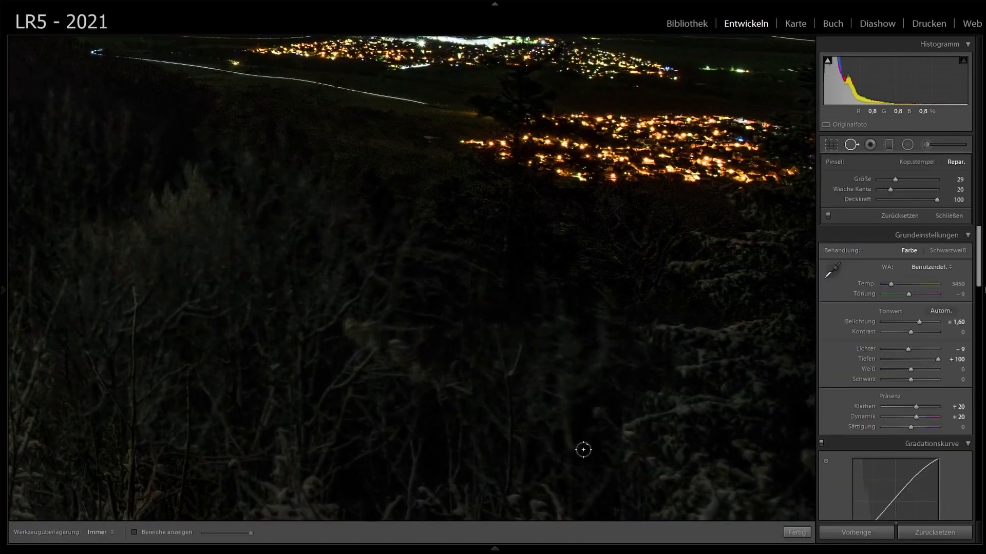
{"action": "left_click", "coordinate": [851, 144]}
{"action": "left_click", "coordinate": [688, 294]}
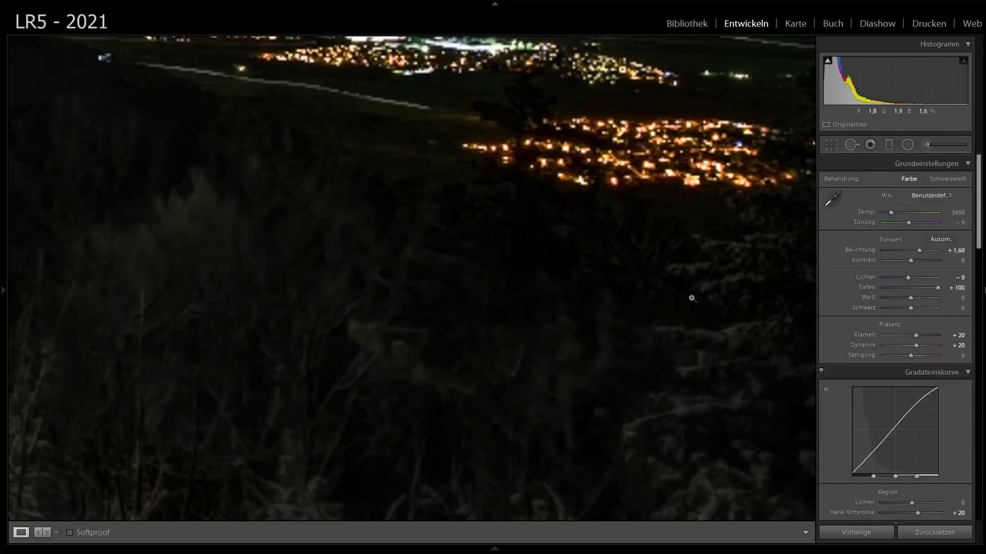
Step: Set the luminance noise reduction to 60 and inspect the castle, valley and snow-covered rock up close
{"action": "scroll", "coordinate": [842, 336], "scroll_direction": "down", "scroll_amount": 15}
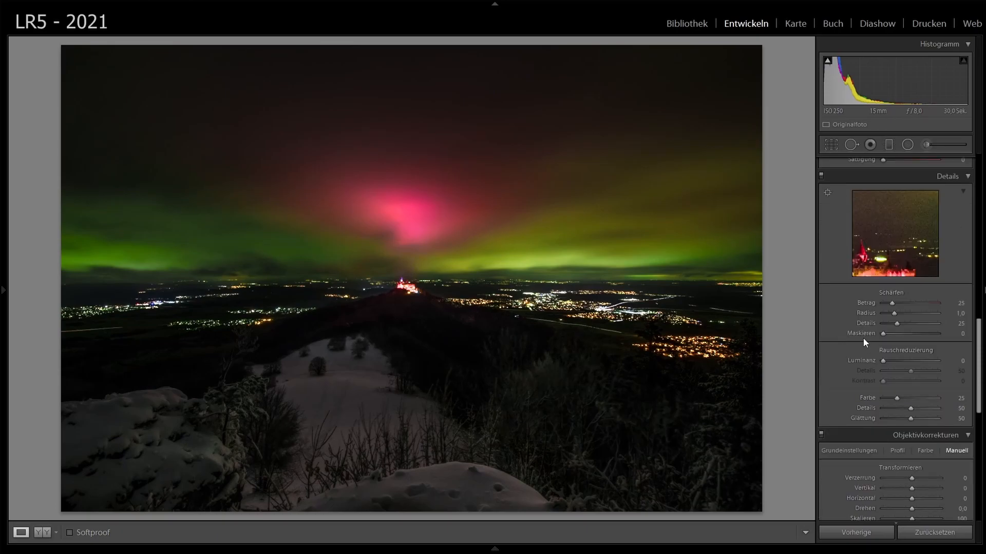
{"action": "left_click", "coordinate": [952, 361]}
{"action": "type", "text": "60"}
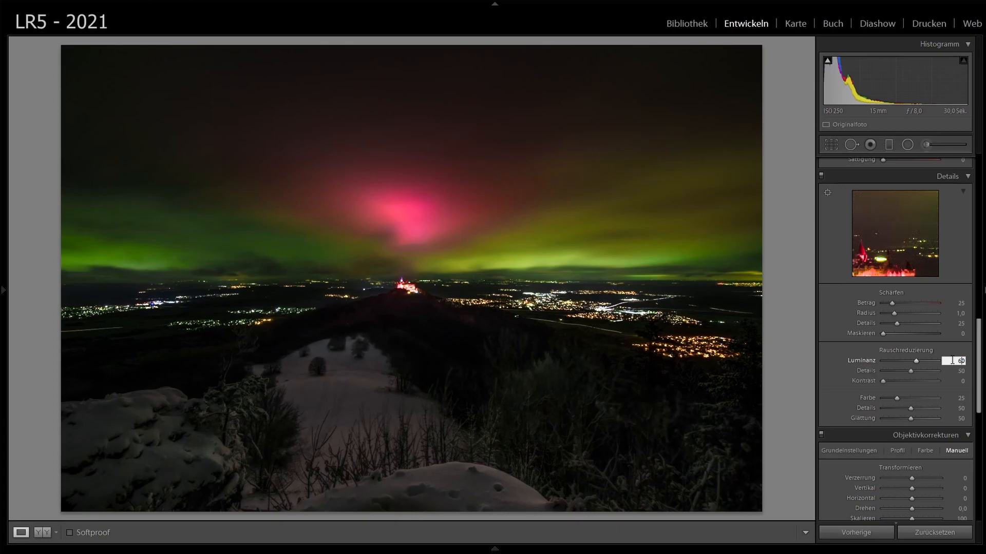
{"action": "key", "text": "Return"}
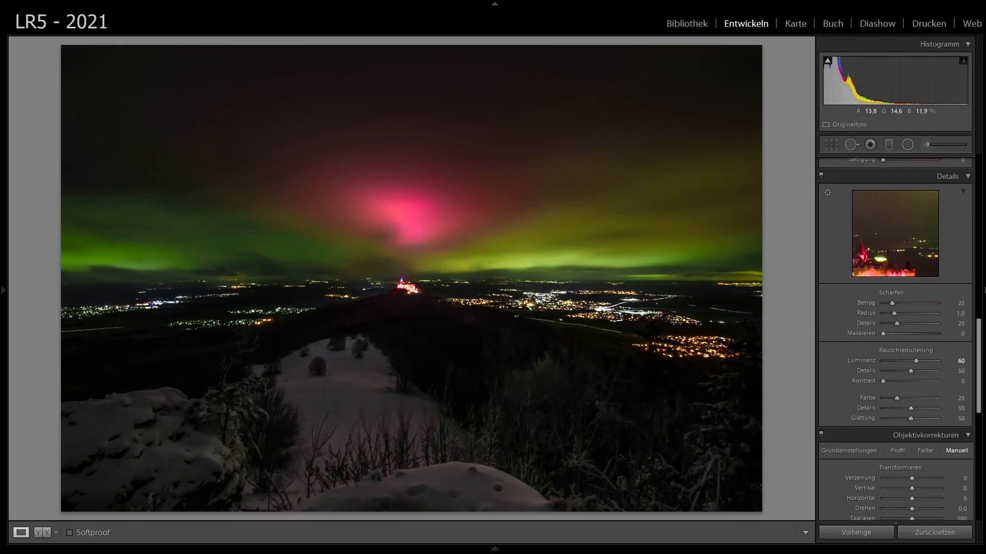
{"action": "left_click", "coordinate": [395, 318]}
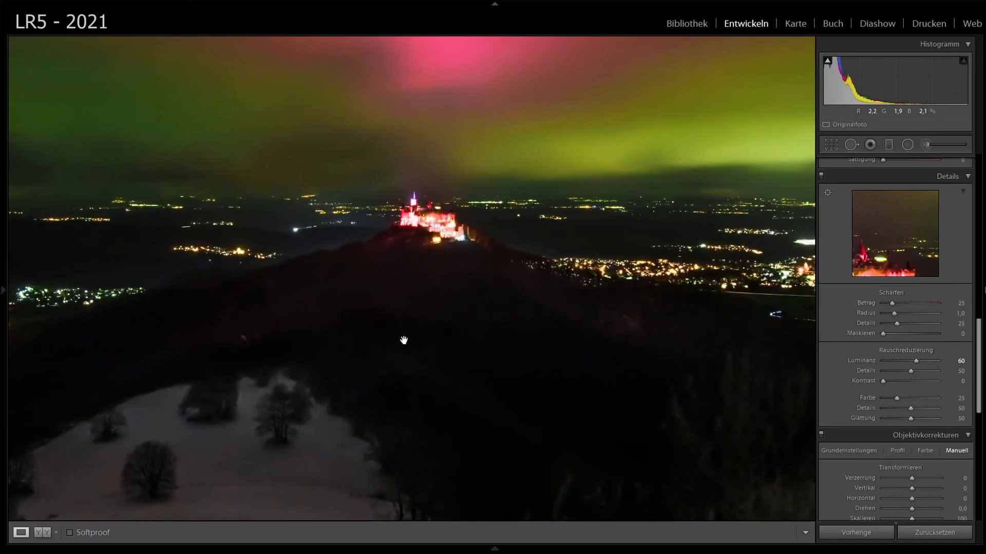
{"action": "left_click_drag", "start_coordinate": [244, 330], "coordinate": [697, 172]}
{"action": "left_click_drag", "start_coordinate": [177, 299], "coordinate": [581, 261]}
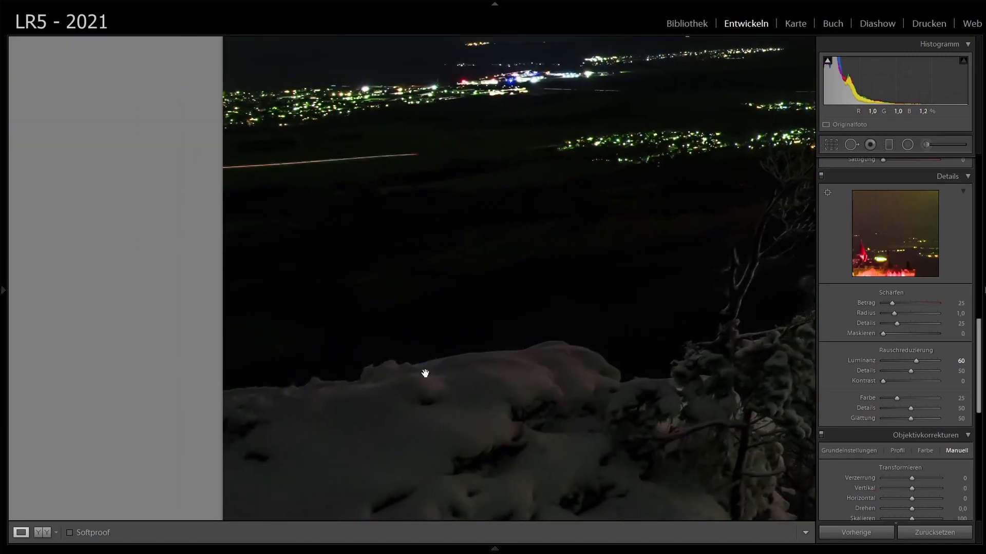
{"action": "left_click_drag", "start_coordinate": [675, 328], "coordinate": [616, 309]}
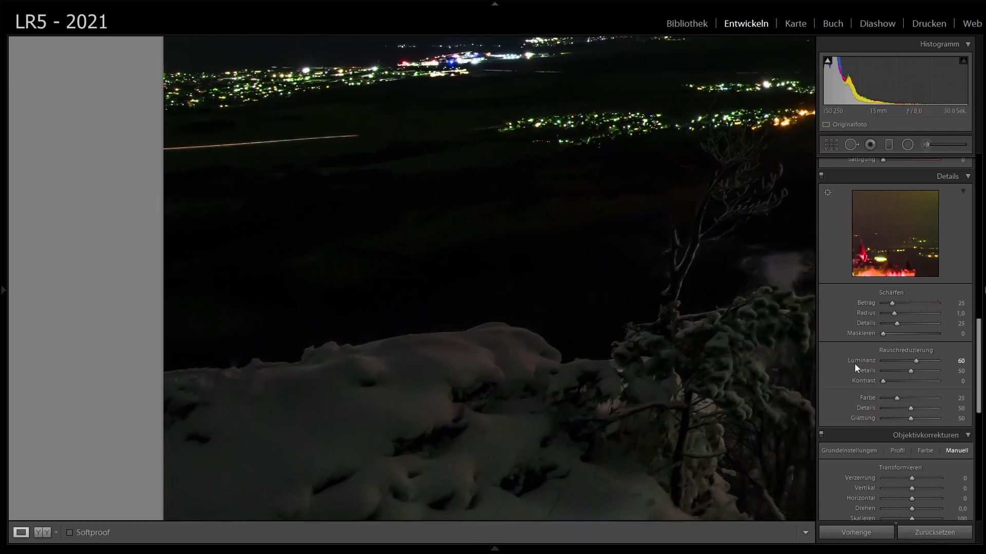
Step: Reset the luminance noise reduction and restore it to 60, comparing the noise on the snow-covered rock
{"action": "double_click", "coordinate": [870, 360]}
{"action": "left_click", "coordinate": [960, 361]}
{"action": "type", "text": "60"}
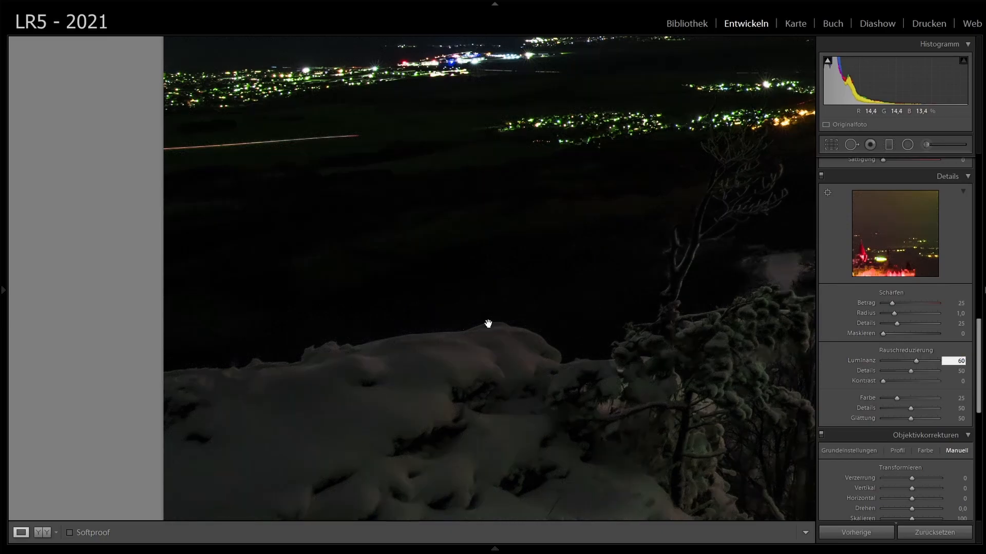
{"action": "left_click_drag", "start_coordinate": [550, 431], "coordinate": [477, 202]}
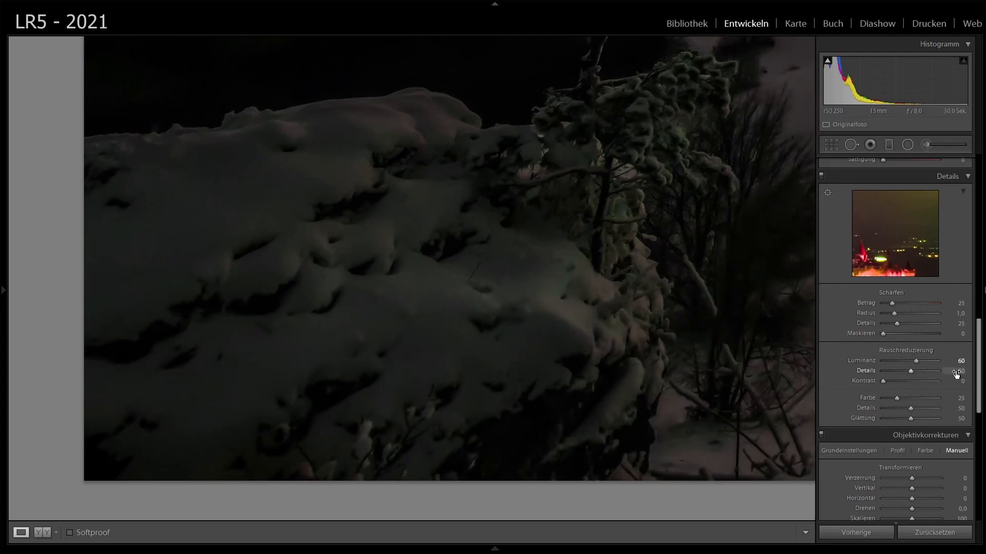
{"action": "double_click", "coordinate": [864, 363]}
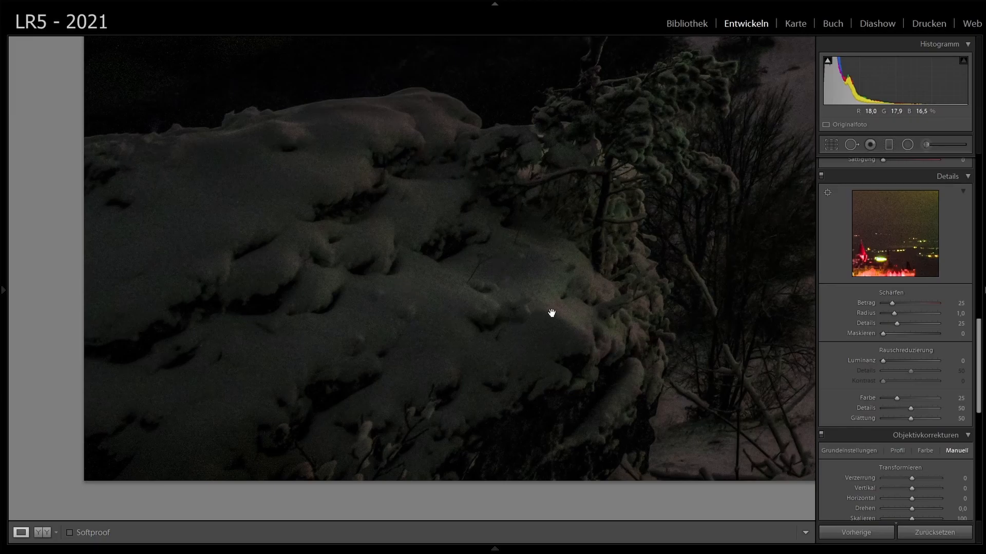
{"action": "left_click", "coordinate": [951, 361]}
{"action": "type", "text": "60"}
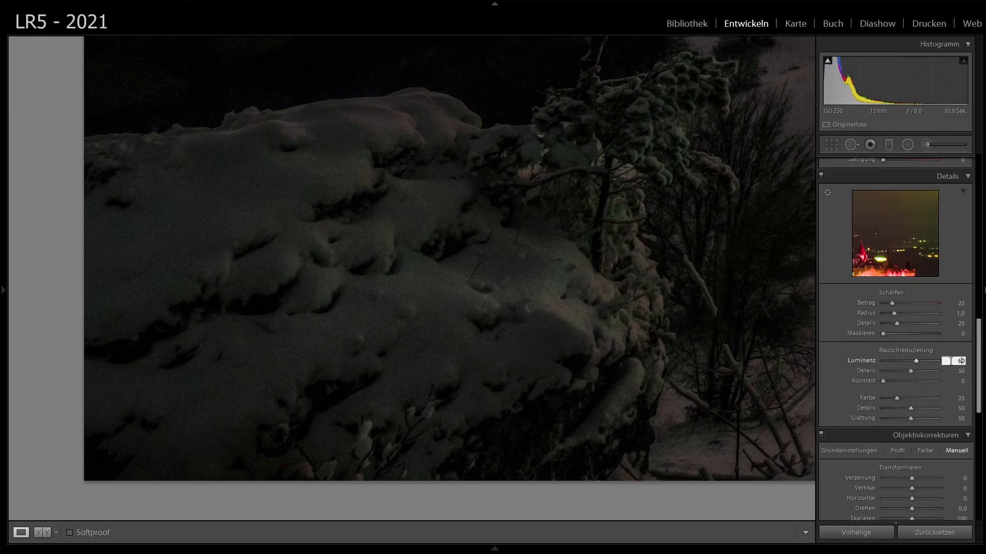
{"action": "key", "text": "Return"}
Step: Examine the noise-reduced snowfield, forest, city lights, sky and castle up close
{"action": "left_click_drag", "start_coordinate": [768, 296], "coordinate": [221, 326]}
{"action": "left_click_drag", "start_coordinate": [649, 352], "coordinate": [238, 321]}
{"action": "left_click_drag", "start_coordinate": [419, 291], "coordinate": [655, 399]}
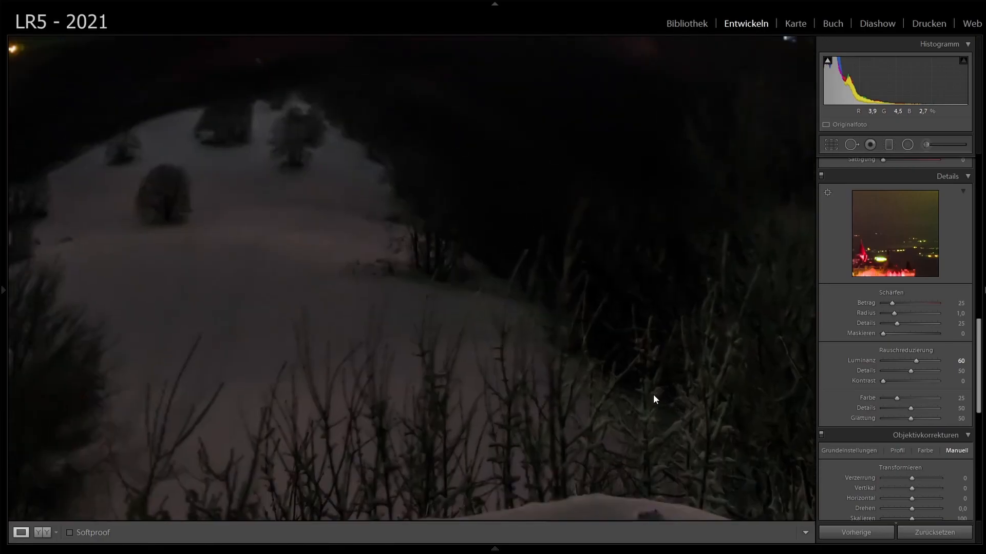
{"action": "left_click_drag", "start_coordinate": [339, 232], "coordinate": [633, 367]}
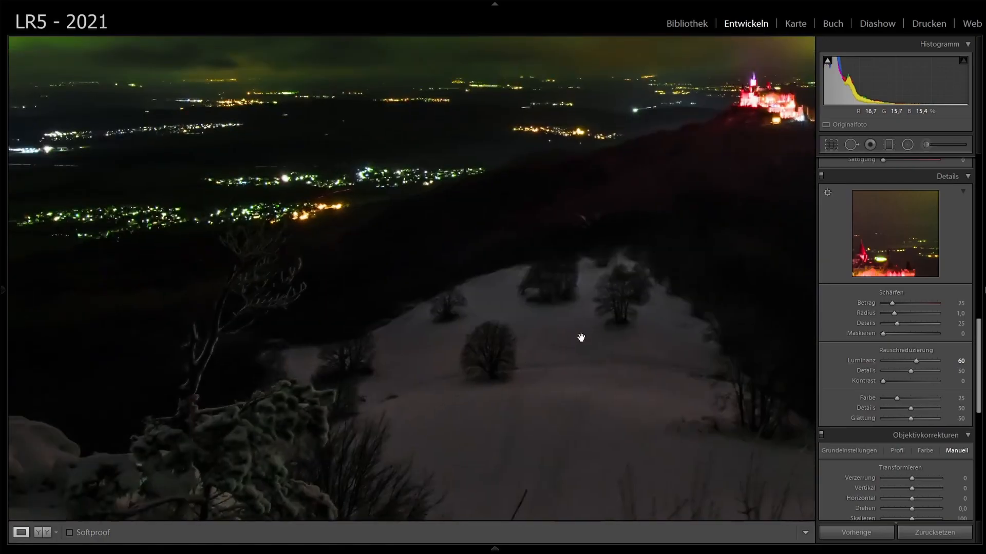
{"action": "left_click_drag", "start_coordinate": [593, 200], "coordinate": [89, 312]}
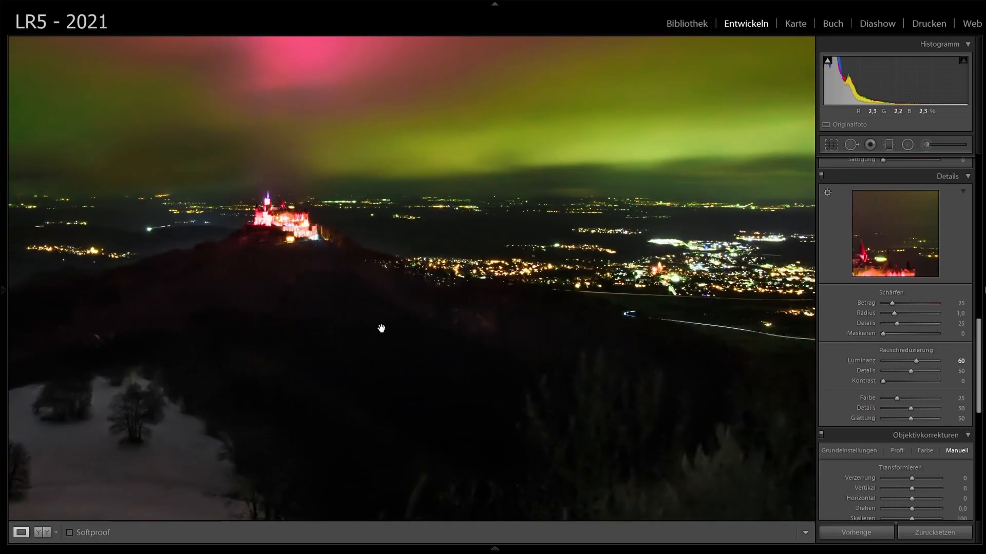
{"action": "left_click_drag", "start_coordinate": [594, 392], "coordinate": [301, 205]}
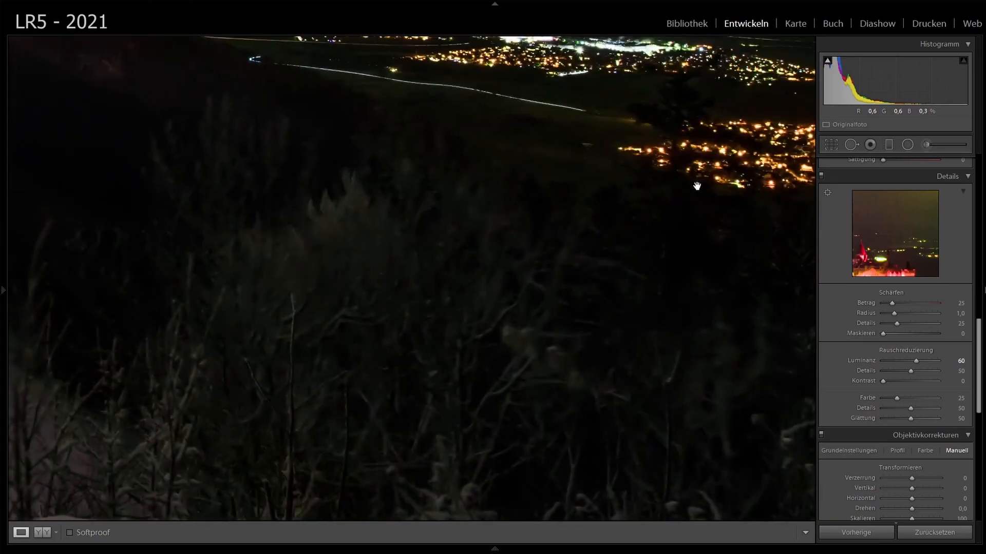
{"action": "left_click_drag", "start_coordinate": [695, 185], "coordinate": [288, 475]}
{"action": "left_click_drag", "start_coordinate": [297, 204], "coordinate": [676, 513]}
{"action": "left_click_drag", "start_coordinate": [249, 374], "coordinate": [692, 275]}
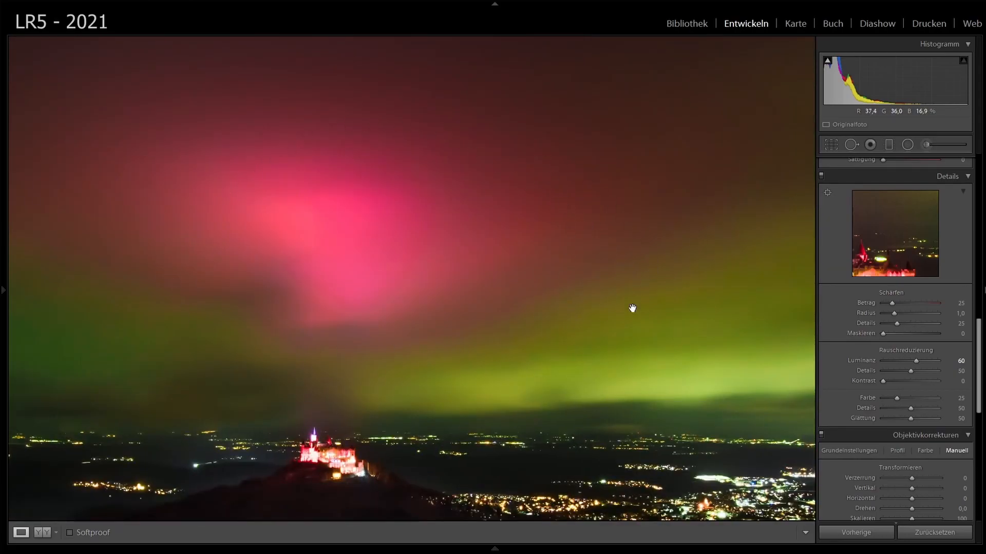
{"action": "left_click_drag", "start_coordinate": [288, 346], "coordinate": [398, 195]}
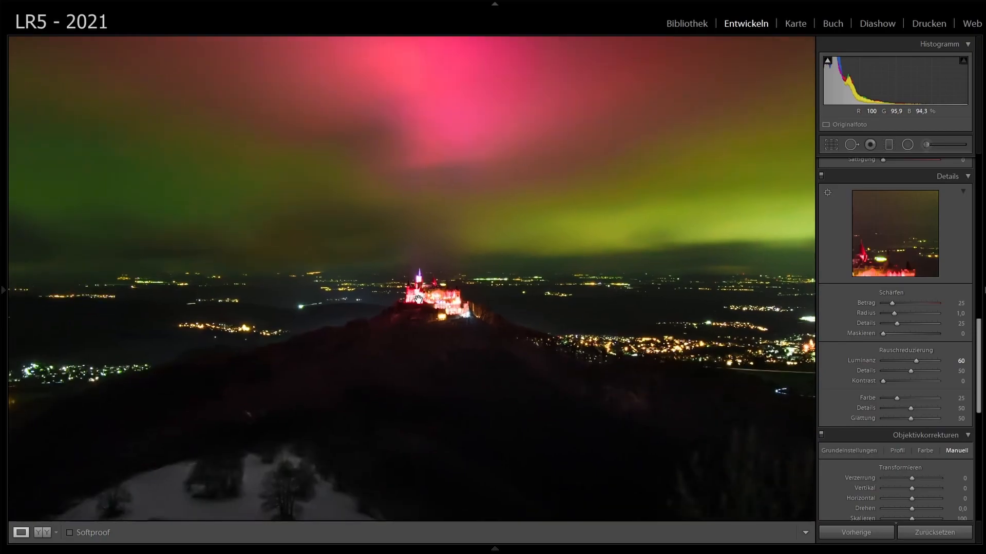
{"action": "left_click", "coordinate": [444, 303]}
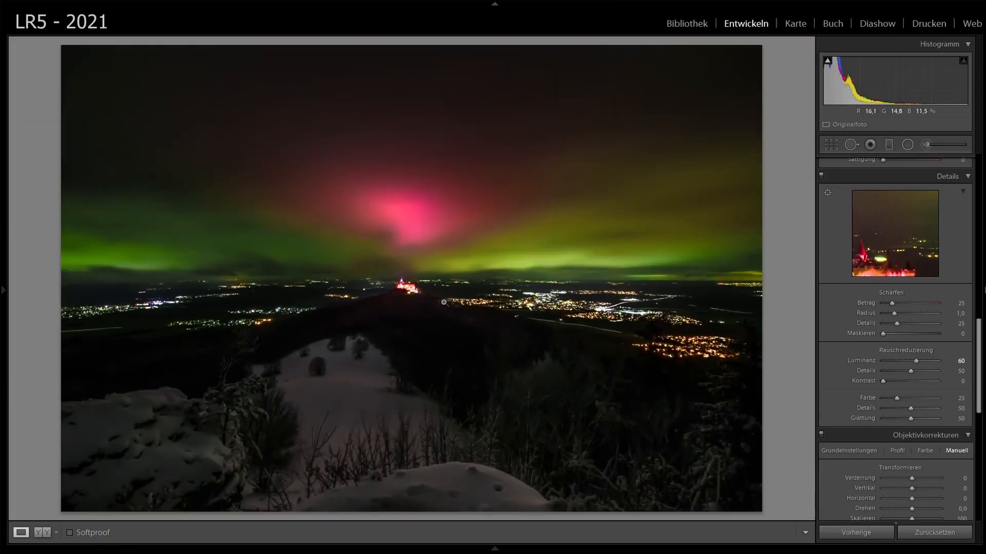
Step: Paint a new size 8 adjustment brush mask over the castle with highlights at −20, checking it with the mask overlay
{"action": "left_click", "coordinate": [403, 294]}
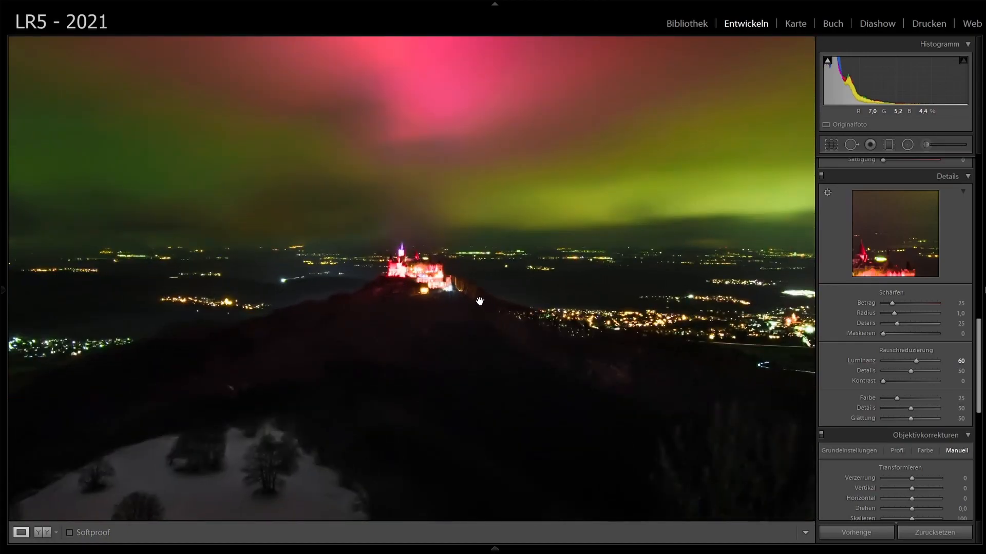
{"action": "left_click", "coordinate": [926, 142]}
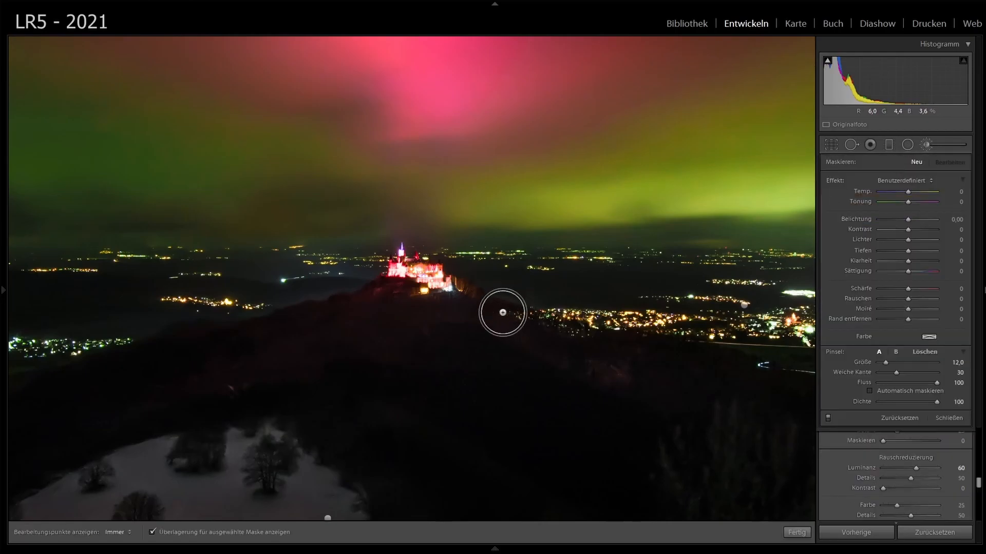
{"action": "scroll", "coordinate": [442, 291], "scroll_direction": "down", "scroll_amount": 1}
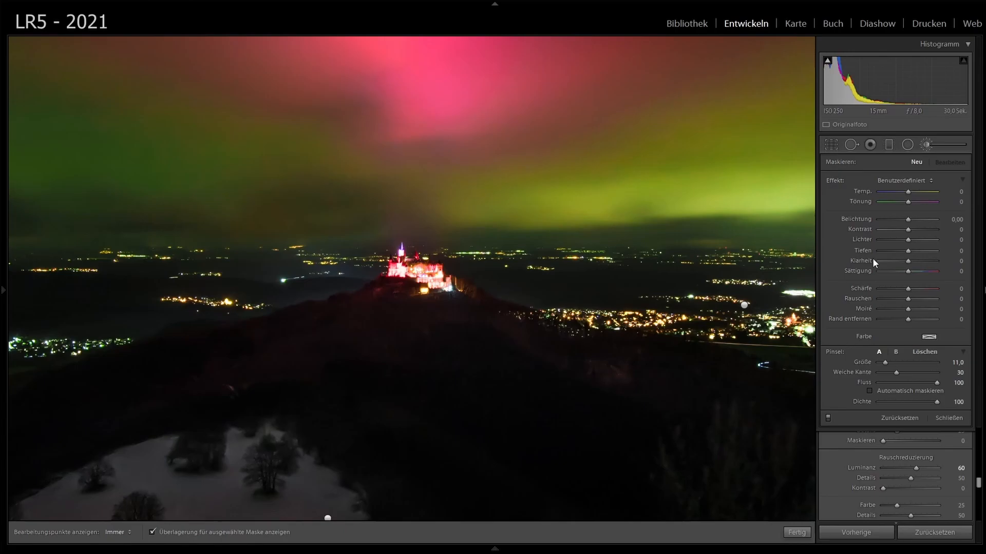
{"action": "scroll", "coordinate": [435, 276], "scroll_direction": "down", "scroll_amount": 2}
{"action": "scroll", "coordinate": [436, 276], "scroll_direction": "down", "scroll_amount": 1}
{"action": "left_click_drag", "start_coordinate": [907, 238], "coordinate": [901, 240]}
{"action": "key", "text": "h"}
{"action": "mouse_move", "coordinate": [434, 280]}
{"action": "left_mouse_down"}
{"action": "mouse_move", "coordinate": [398, 256]}
{"action": "mouse_move", "coordinate": [448, 287]}
{"action": "mouse_move", "coordinate": [421, 281]}
{"action": "mouse_move", "coordinate": [398, 294]}
{"action": "left_mouse_up"}
{"action": "key", "text": "h"}
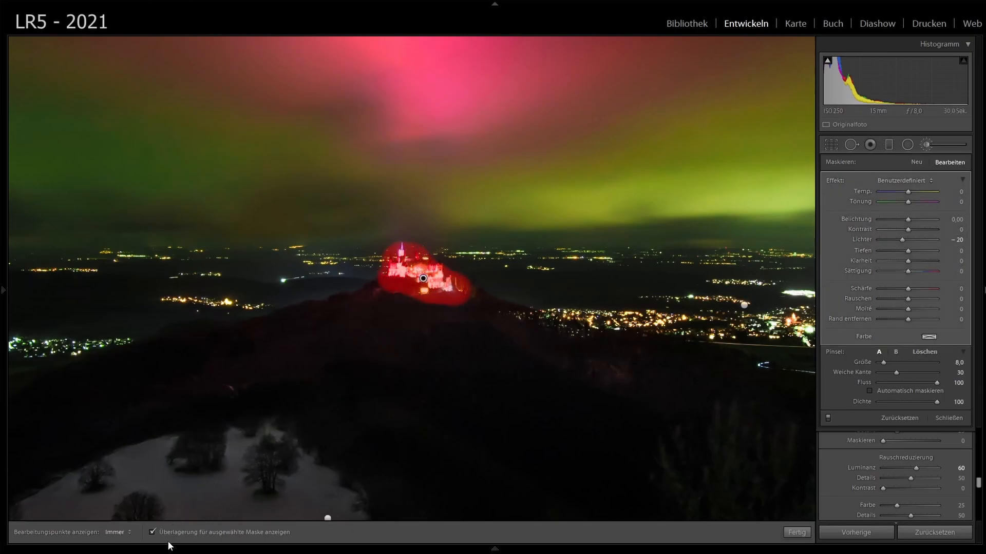
{"action": "left_click", "coordinate": [174, 534]}
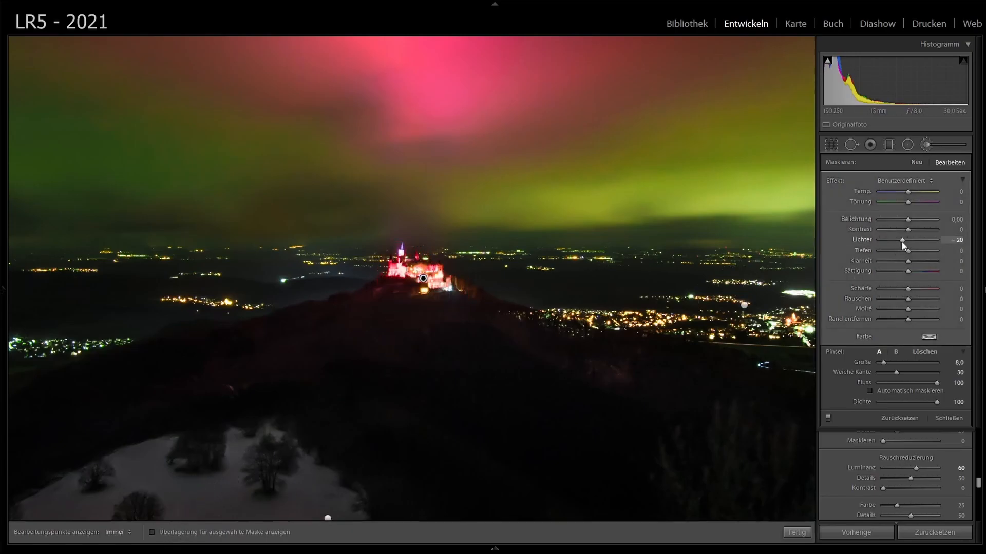
Step: Set the castle mask's highlights to −25, erase the mask spill beside the castle hill, and close the adjustment brush
{"action": "mouse_move", "coordinate": [895, 241]}
{"action": "left_mouse_down"}
{"action": "mouse_move", "coordinate": [883, 239]}
{"action": "mouse_move", "coordinate": [922, 243]}
{"action": "mouse_move", "coordinate": [900, 243]}
{"action": "left_mouse_up"}
{"action": "key", "text": "alt"}
{"action": "scroll", "coordinate": [484, 271], "scroll_direction": "down", "scroll_amount": 5}
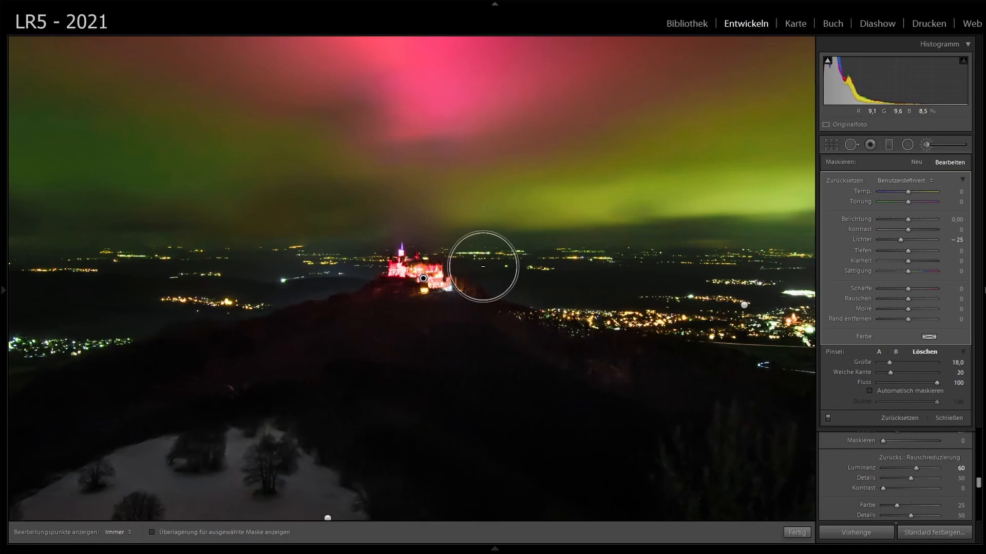
{"action": "key", "text": "h"}
{"action": "mouse_move", "coordinate": [481, 277]}
{"action": "left_mouse_down"}
{"action": "mouse_move", "coordinate": [454, 243]}
{"action": "mouse_move", "coordinate": [478, 269]}
{"action": "mouse_move", "coordinate": [486, 309]}
{"action": "mouse_move", "coordinate": [496, 306]}
{"action": "mouse_move", "coordinate": [413, 317]}
{"action": "mouse_move", "coordinate": [430, 318]}
{"action": "mouse_move", "coordinate": [366, 298]}
{"action": "mouse_move", "coordinate": [375, 298]}
{"action": "mouse_move", "coordinate": [363, 285]}
{"action": "mouse_move", "coordinate": [369, 255]}
{"action": "mouse_move", "coordinate": [401, 215]}
{"action": "mouse_move", "coordinate": [363, 264]}
{"action": "mouse_move", "coordinate": [405, 219]}
{"action": "mouse_move", "coordinate": [415, 238]}
{"action": "mouse_move", "coordinate": [426, 232]}
{"action": "mouse_move", "coordinate": [453, 244]}
{"action": "mouse_move", "coordinate": [473, 270]}
{"action": "mouse_move", "coordinate": [472, 297]}
{"action": "mouse_move", "coordinate": [446, 314]}
{"action": "mouse_move", "coordinate": [403, 316]}
{"action": "mouse_move", "coordinate": [506, 339]}
{"action": "left_mouse_up"}
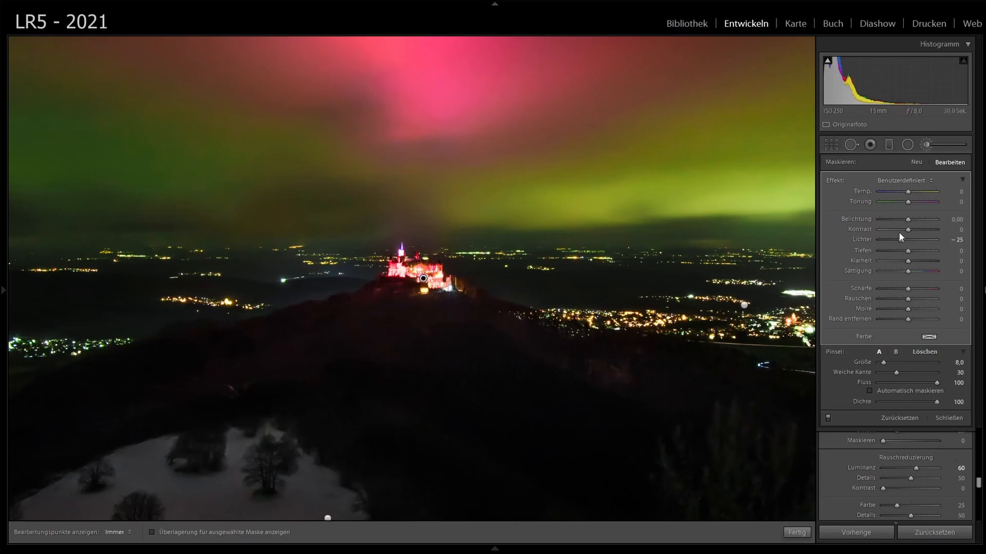
{"action": "left_click", "coordinate": [926, 146]}
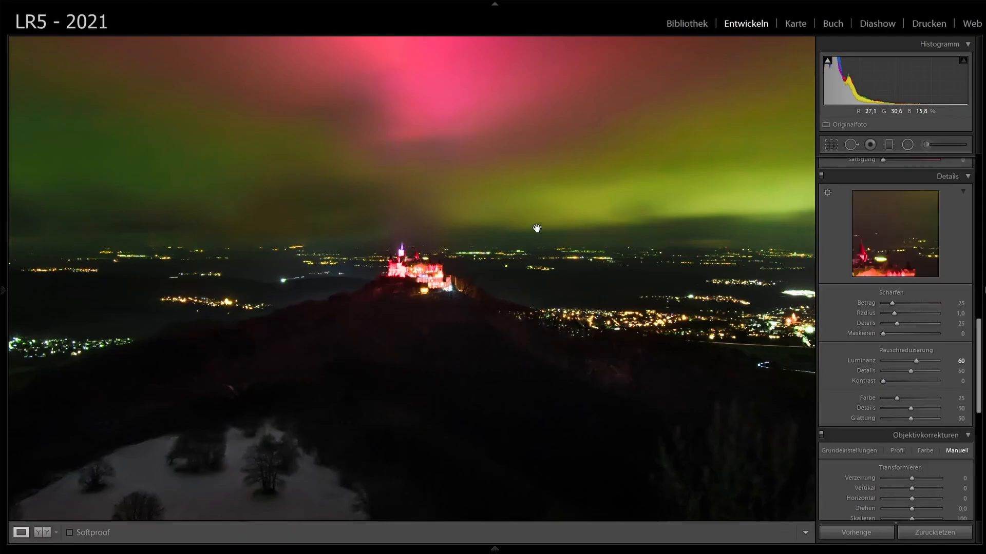
Step: Reset the global luminance noise reduction, and paint a new size 30 brush mask with highlights at 0 over the whole photo
{"action": "left_click", "coordinate": [430, 274]}
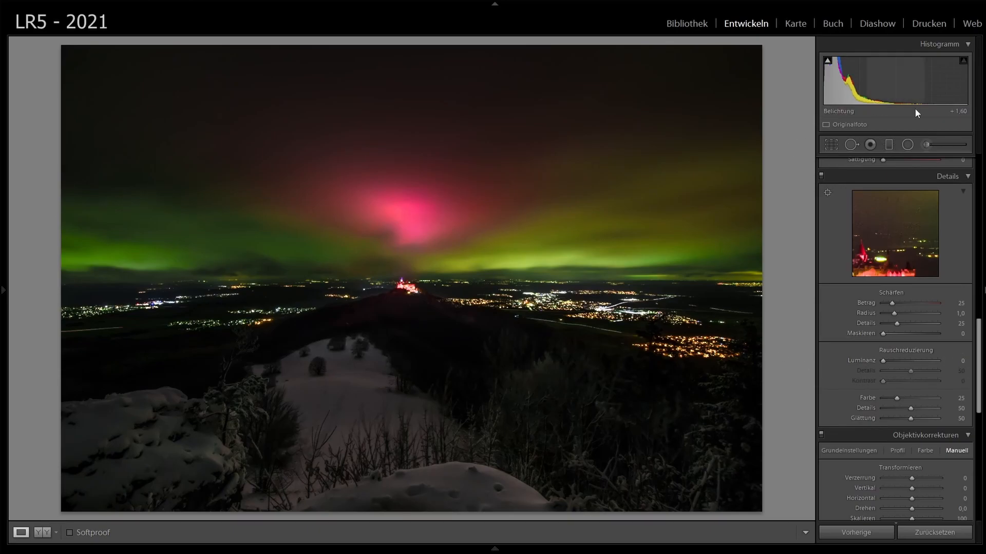
{"action": "left_click", "coordinate": [925, 144]}
{"action": "scroll", "coordinate": [525, 247], "scroll_direction": "up", "scroll_amount": 8}
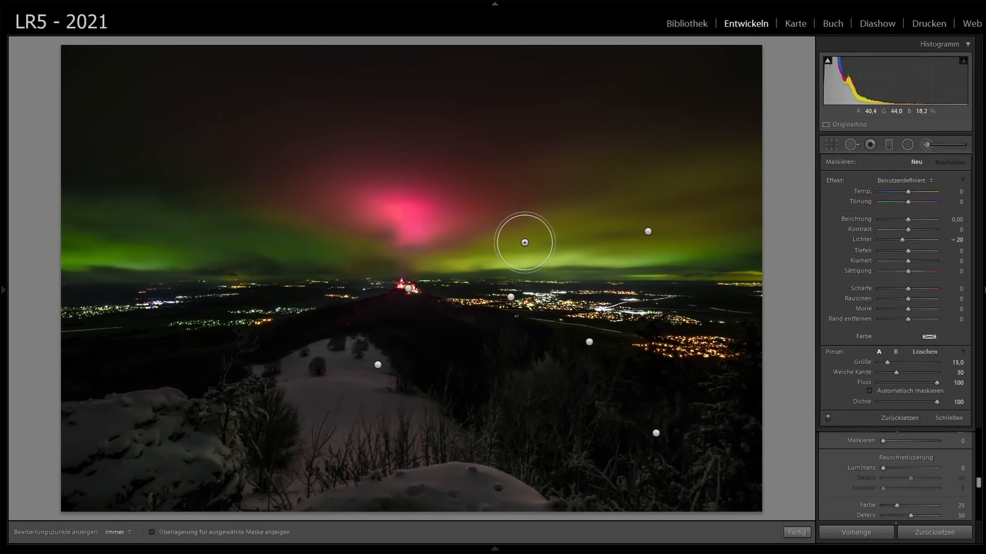
{"action": "double_click", "coordinate": [869, 239]}
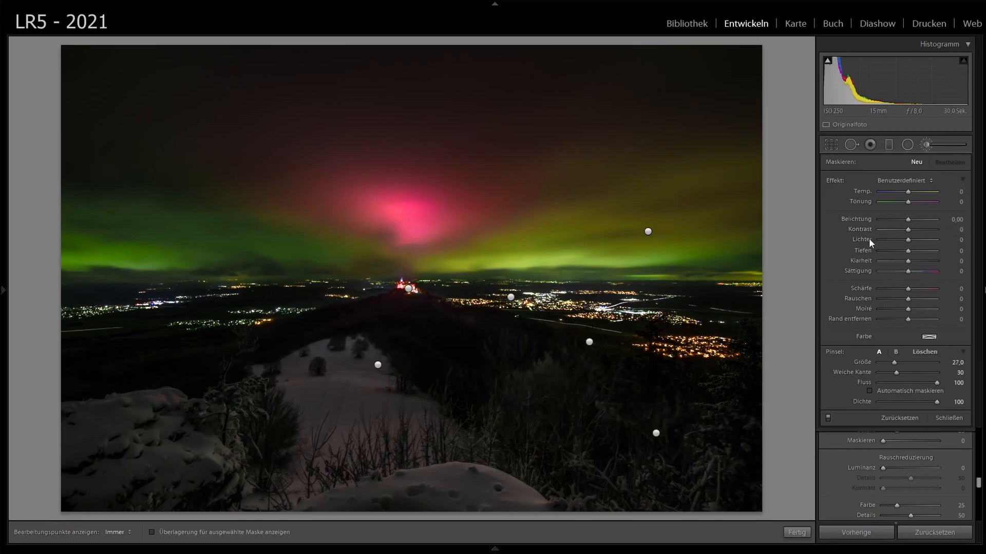
{"action": "scroll", "coordinate": [421, 134], "scroll_direction": "up", "scroll_amount": 1}
{"action": "key", "text": "h"}
{"action": "left_click", "coordinate": [174, 533]}
{"action": "mouse_move", "coordinate": [637, 92]}
{"action": "left_mouse_down"}
{"action": "mouse_move", "coordinate": [532, 214]}
{"action": "mouse_move", "coordinate": [457, 316]}
{"action": "mouse_move", "coordinate": [689, 114]}
{"action": "mouse_move", "coordinate": [700, 60]}
{"action": "mouse_move", "coordinate": [783, 83]}
{"action": "mouse_move", "coordinate": [763, 455]}
{"action": "mouse_move", "coordinate": [744, 532]}
{"action": "mouse_move", "coordinate": [351, 493]}
{"action": "mouse_move", "coordinate": [81, 490]}
{"action": "mouse_move", "coordinate": [42, 449]}
{"action": "mouse_move", "coordinate": [68, 267]}
{"action": "mouse_move", "coordinate": [264, 186]}
{"action": "mouse_move", "coordinate": [505, 209]}
{"action": "mouse_move", "coordinate": [84, 333]}
{"action": "mouse_move", "coordinate": [339, 376]}
{"action": "mouse_move", "coordinate": [328, 395]}
{"action": "mouse_move", "coordinate": [500, 287]}
{"action": "mouse_move", "coordinate": [610, 342]}
{"action": "mouse_move", "coordinate": [655, 411]}
{"action": "left_mouse_up"}
{"action": "key", "text": "h"}
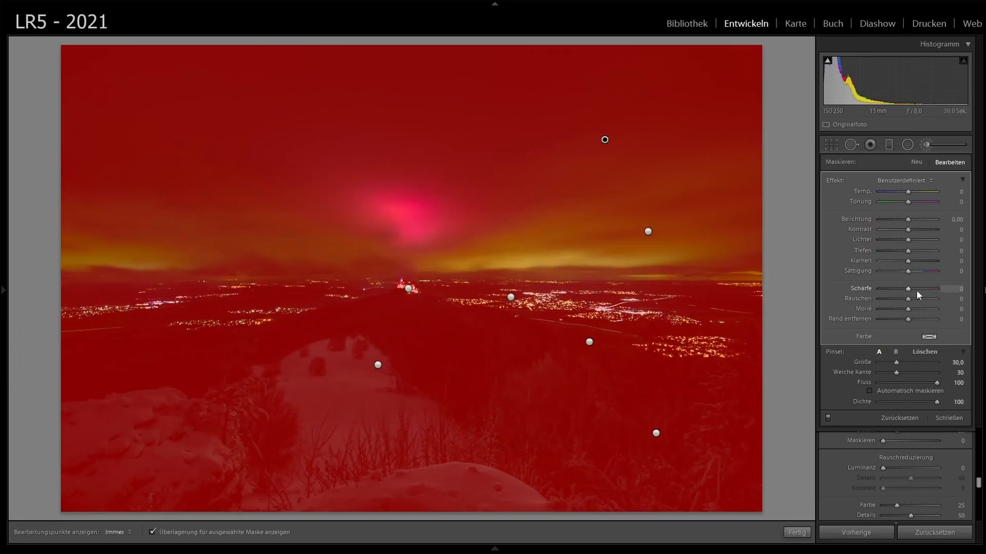
Step: Set the noise value of the full-photo mask to 60
{"action": "left_click", "coordinate": [948, 300]}
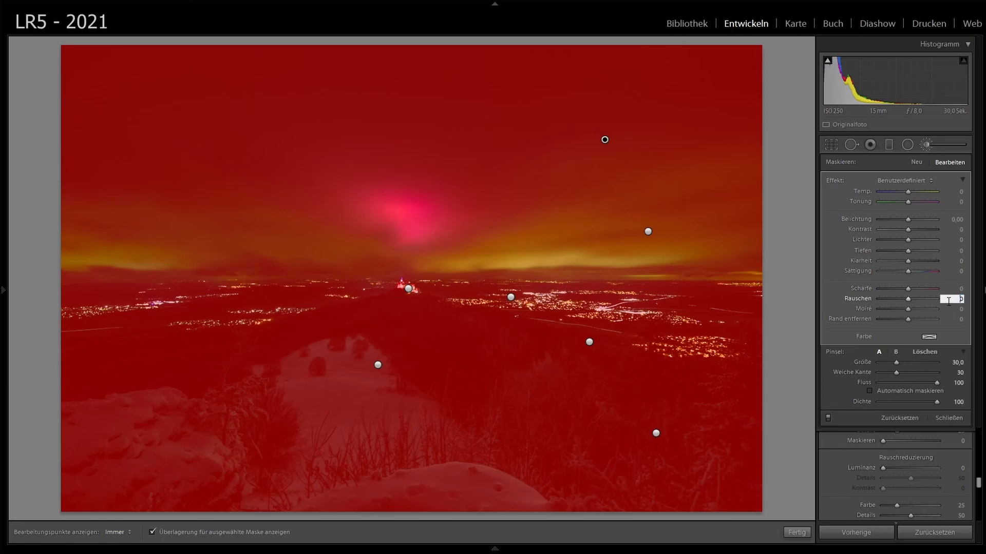
{"action": "type", "text": "60"}
{"action": "key", "text": "Return"}
Step: Select the castle mask to check its settings and coverage, and inspect the castle up close
{"action": "left_click", "coordinate": [409, 288]}
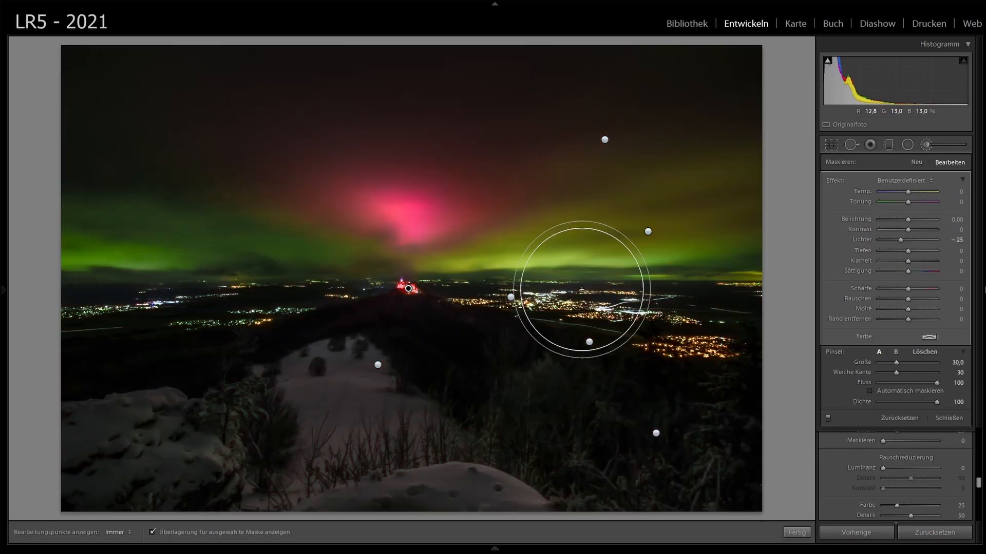
{"action": "left_click", "coordinate": [926, 146]}
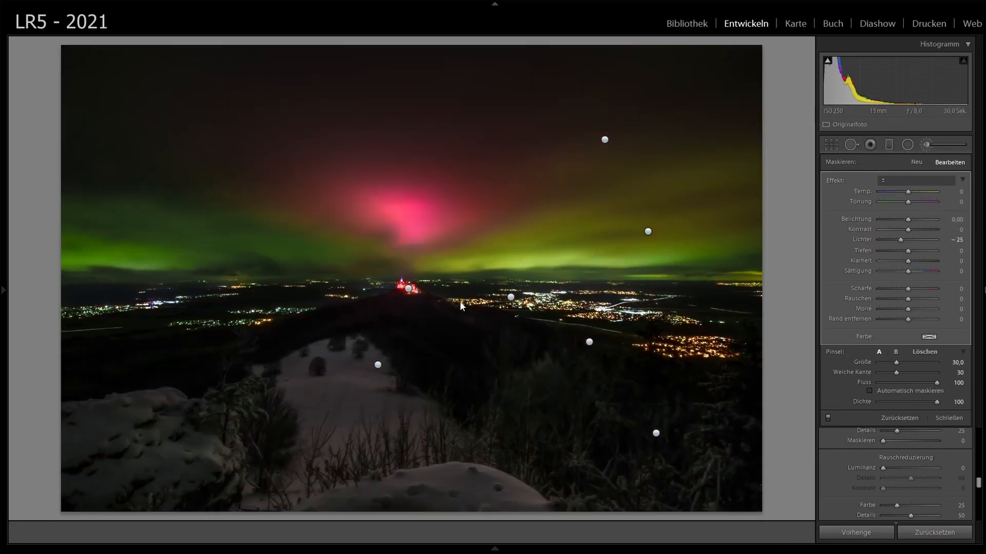
{"action": "left_click", "coordinate": [407, 287]}
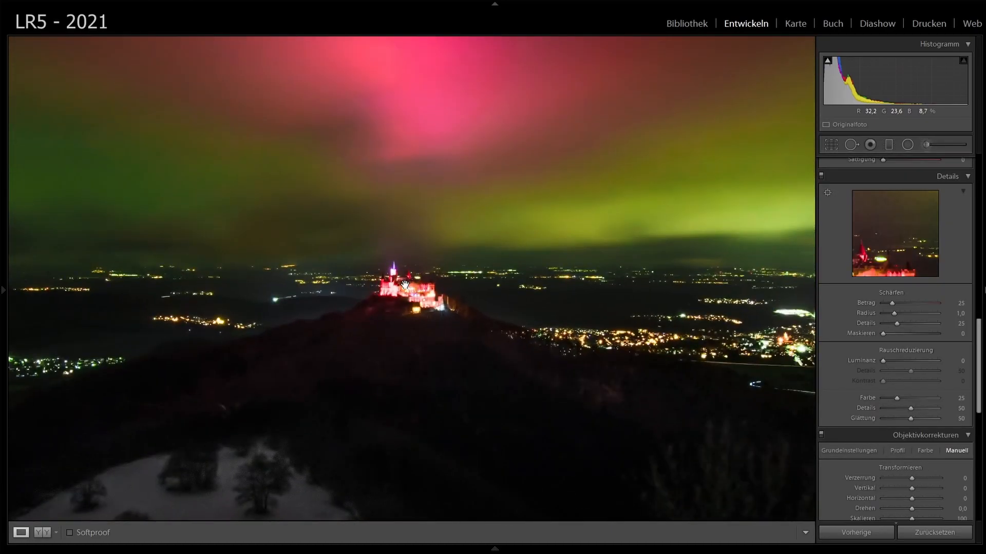
{"action": "left_click", "coordinate": [926, 145]}
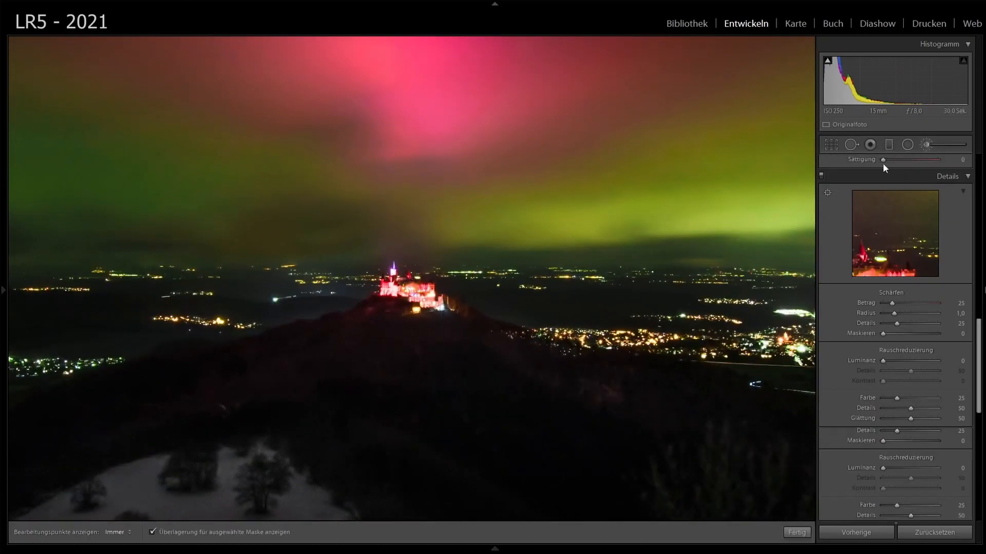
{"action": "left_click", "coordinate": [415, 297]}
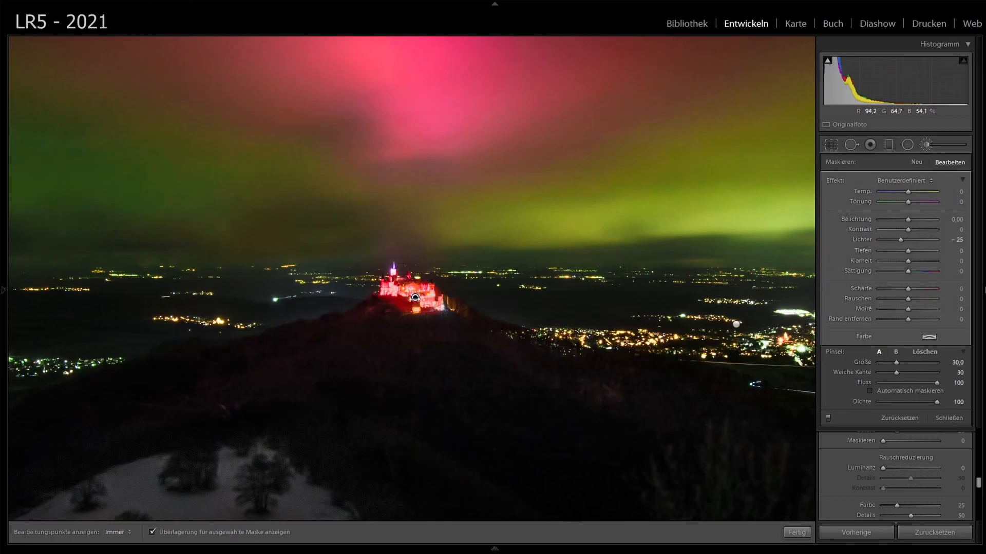
{"action": "left_click", "coordinate": [926, 138]}
{"action": "left_click", "coordinate": [448, 161]}
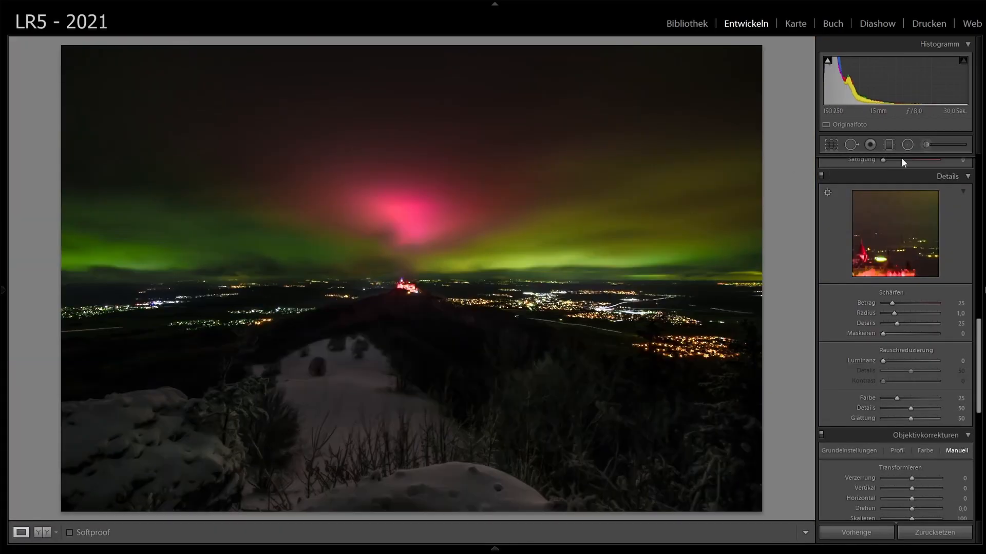
Step: Select the full-photo noise reduction mask and erase it from the castle
{"action": "left_click", "coordinate": [926, 144]}
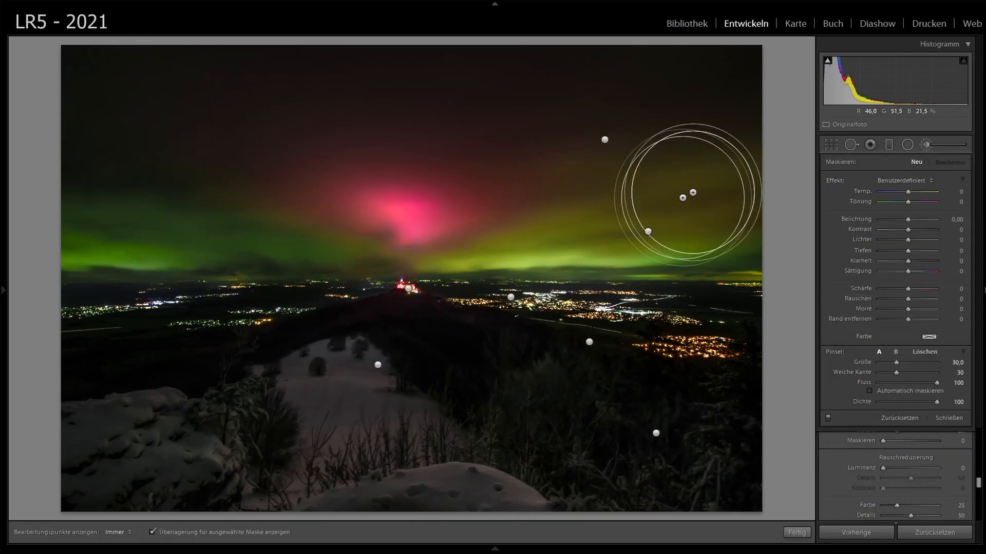
{"action": "left_click", "coordinate": [606, 141]}
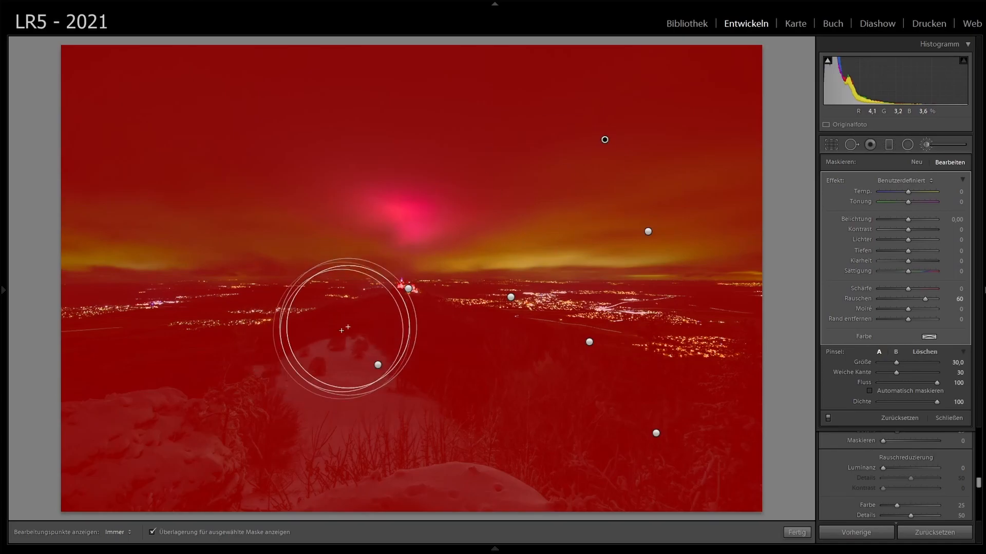
{"action": "key", "text": "z"}
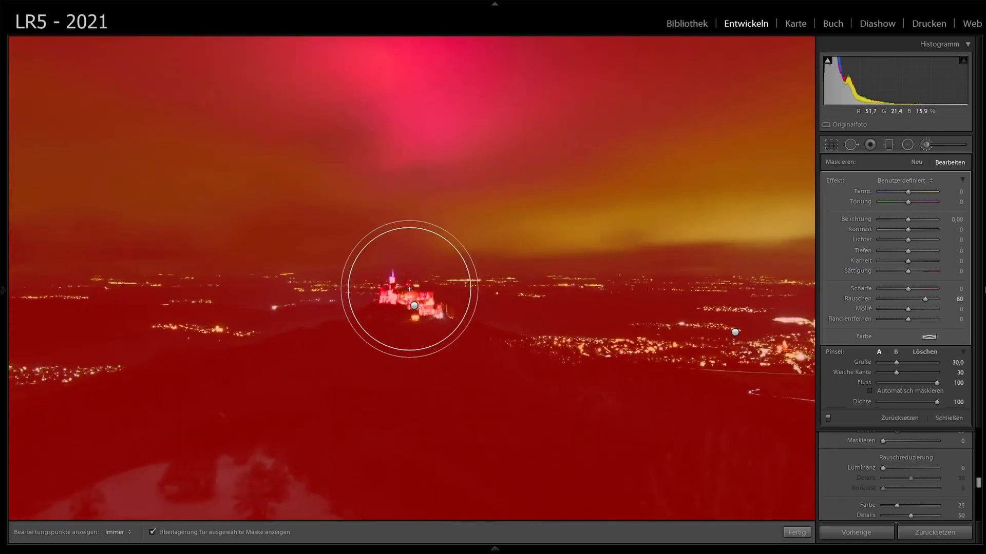
{"action": "key", "text": "alt"}
{"action": "key", "text": "h"}
{"action": "mouse_move", "coordinate": [409, 288]}
{"action": "left_mouse_down"}
{"action": "mouse_move", "coordinate": [387, 307]}
{"action": "mouse_move", "coordinate": [441, 320]}
{"action": "mouse_move", "coordinate": [439, 304]}
{"action": "mouse_move", "coordinate": [410, 283]}
{"action": "mouse_move", "coordinate": [440, 316]}
{"action": "mouse_move", "coordinate": [402, 281]}
{"action": "mouse_move", "coordinate": [387, 286]}
{"action": "mouse_move", "coordinate": [382, 302]}
{"action": "mouse_move", "coordinate": [427, 323]}
{"action": "mouse_move", "coordinate": [445, 309]}
{"action": "mouse_move", "coordinate": [420, 308]}
{"action": "mouse_move", "coordinate": [400, 284]}
{"action": "mouse_move", "coordinate": [438, 323]}
{"action": "left_mouse_up"}
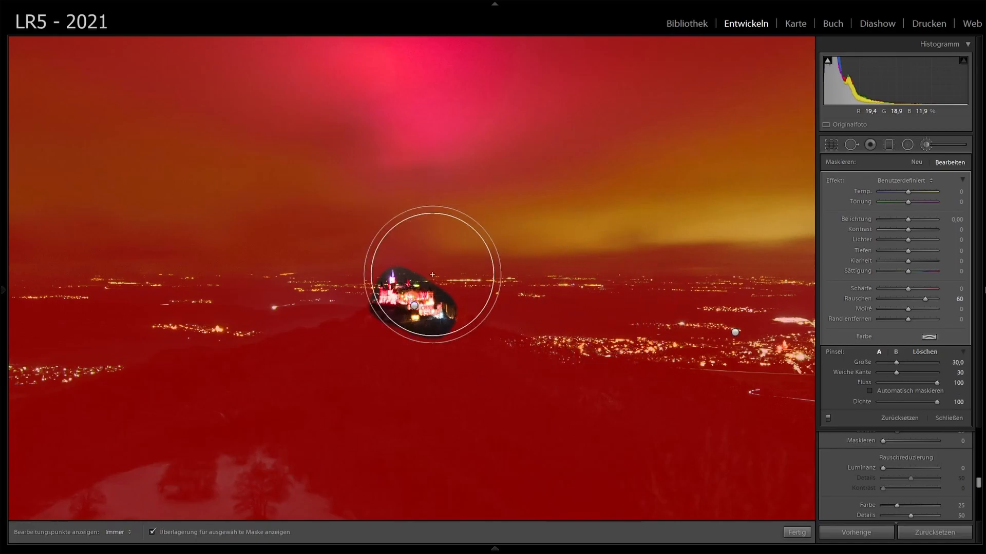
Step: Repaint the noise reduction mask closely around the castle's edges with the brush at size 17
{"action": "scroll", "coordinate": [435, 228], "scroll_direction": "down", "scroll_amount": 3}
{"action": "scroll", "coordinate": [435, 228], "scroll_direction": "down", "scroll_amount": 3}
{"action": "key", "text": "h"}
{"action": "mouse_move", "coordinate": [379, 238]}
{"action": "left_mouse_down"}
{"action": "mouse_move", "coordinate": [336, 303]}
{"action": "mouse_move", "coordinate": [395, 351]}
{"action": "mouse_move", "coordinate": [479, 344]}
{"action": "mouse_move", "coordinate": [503, 248]}
{"action": "left_mouse_up"}
{"action": "mouse_move", "coordinate": [426, 306]}
{"action": "left_mouse_down"}
{"action": "mouse_move", "coordinate": [397, 277]}
{"action": "mouse_move", "coordinate": [386, 293]}
{"action": "mouse_move", "coordinate": [399, 303]}
{"action": "mouse_move", "coordinate": [390, 303]}
{"action": "mouse_move", "coordinate": [434, 308]}
{"action": "left_mouse_up"}
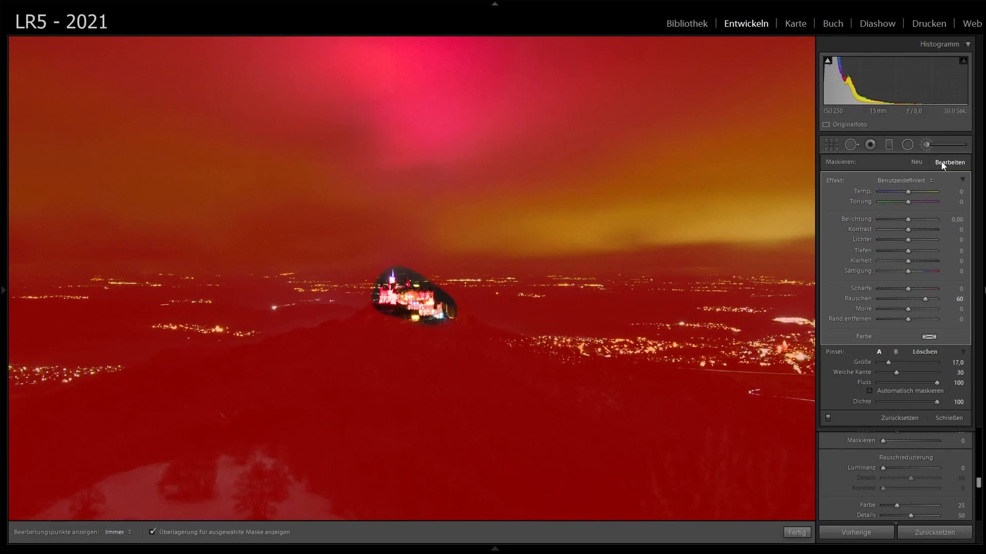
Step: Close the adjustment brush, check the sky for remaining noise, and set the global luminance noise reduction to 30
{"action": "left_click", "coordinate": [926, 144]}
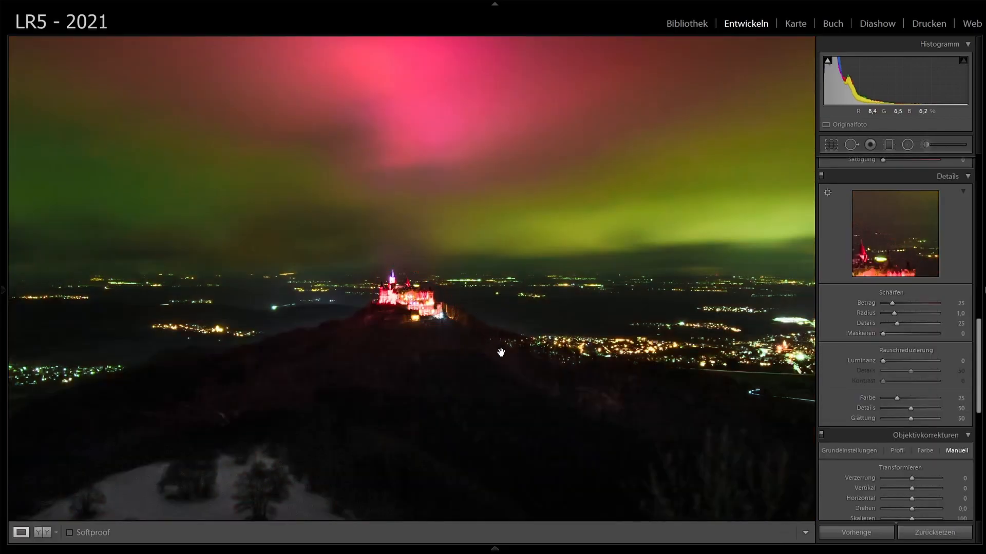
{"action": "left_click_drag", "start_coordinate": [546, 143], "coordinate": [550, 393]}
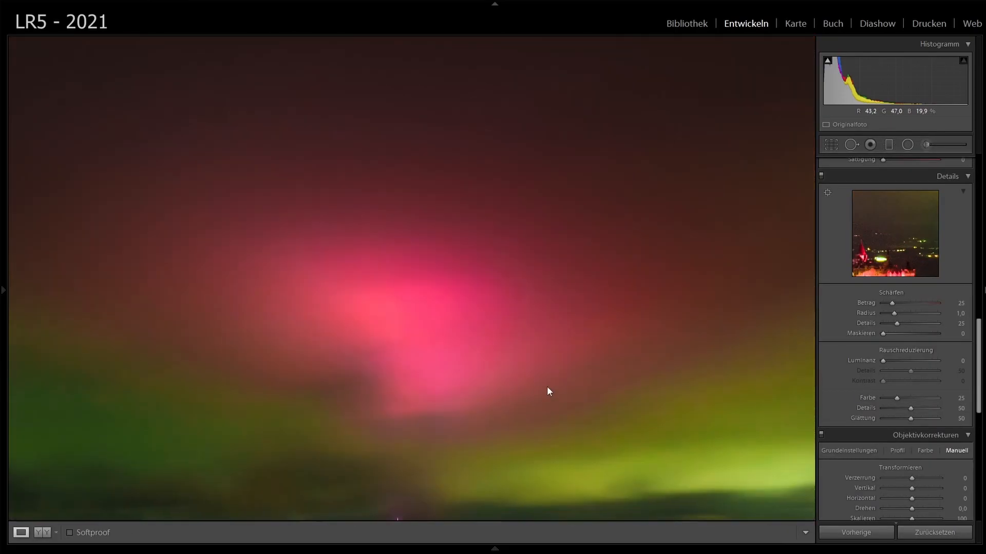
{"action": "left_click_drag", "start_coordinate": [261, 348], "coordinate": [563, 297]}
{"action": "left_click_drag", "start_coordinate": [627, 310], "coordinate": [309, 215]}
{"action": "left_click_drag", "start_coordinate": [493, 129], "coordinate": [502, 204]}
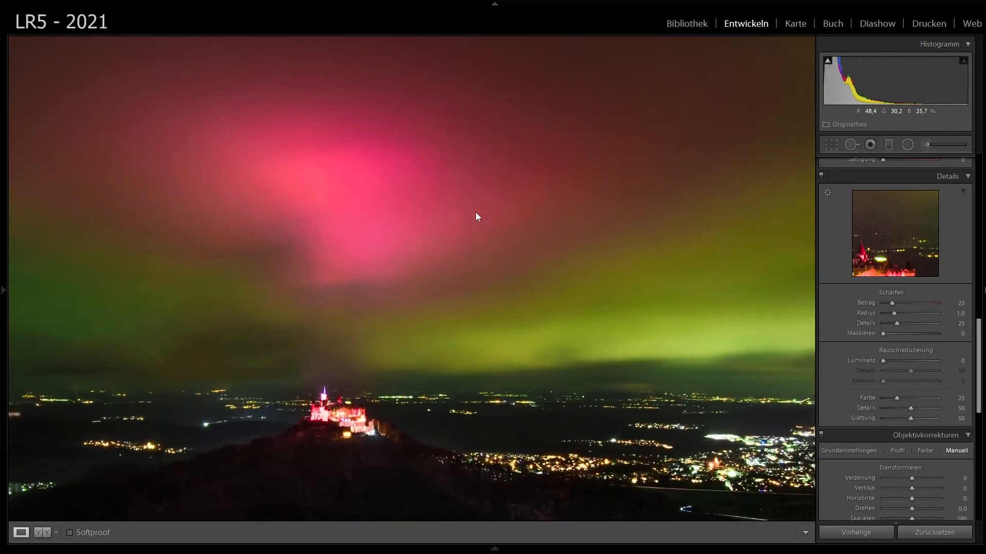
{"action": "left_click", "coordinate": [954, 361]}
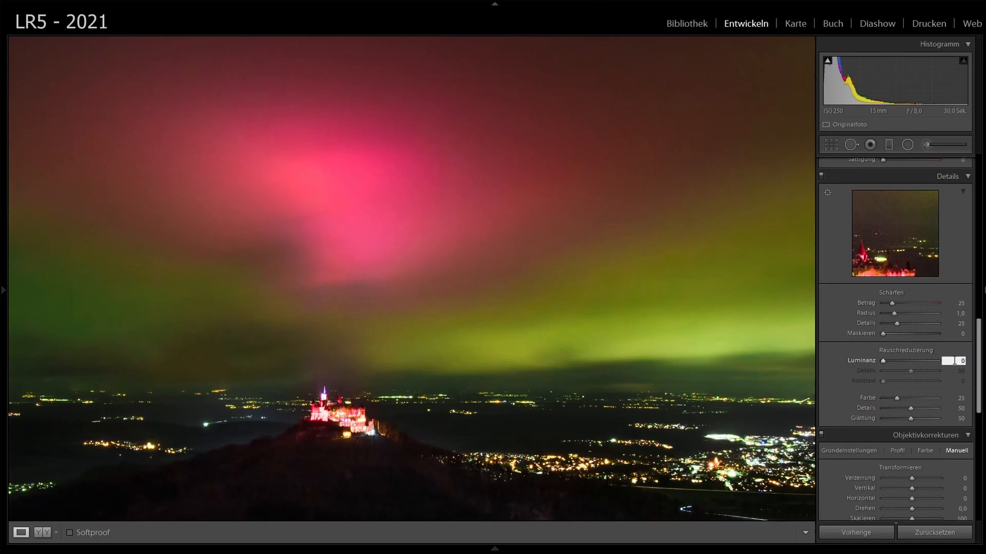
{"action": "type", "text": "30"}
{"action": "key", "text": "Return"}
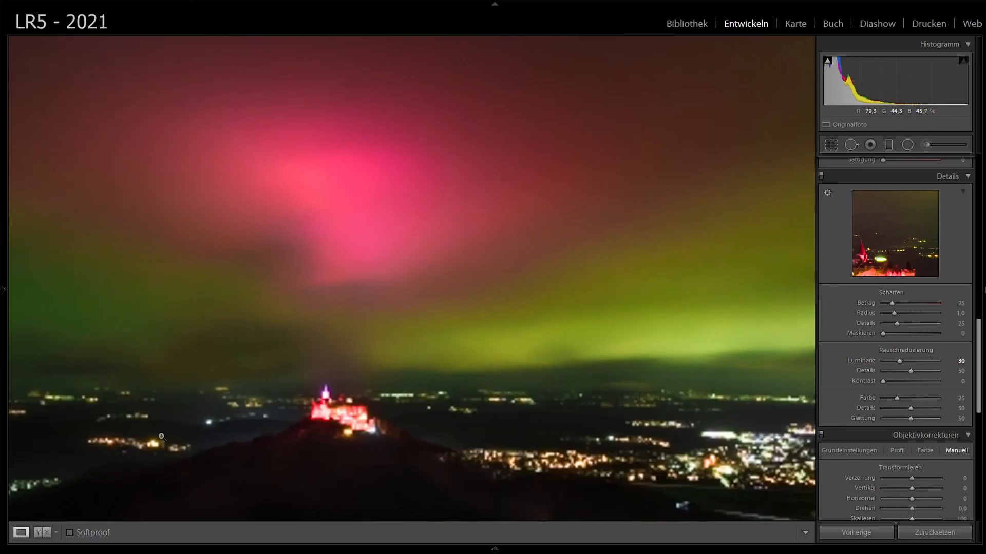
Step: Inspect the noise reduction up close in the snowy foreground, the valley lights, the trees and around the castle
{"action": "left_click", "coordinate": [163, 436]}
{"action": "left_click", "coordinate": [170, 402]}
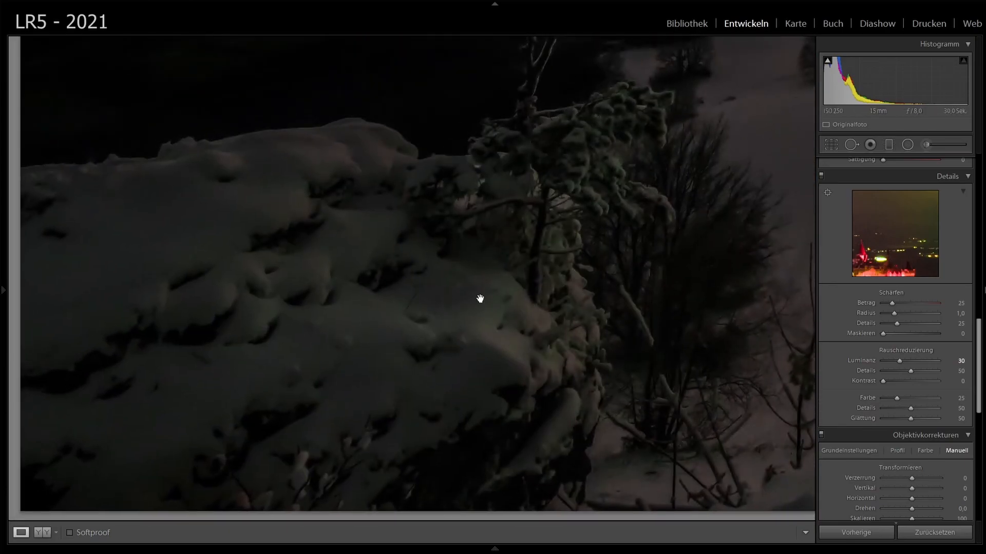
{"action": "left_click_drag", "start_coordinate": [347, 139], "coordinate": [486, 399]}
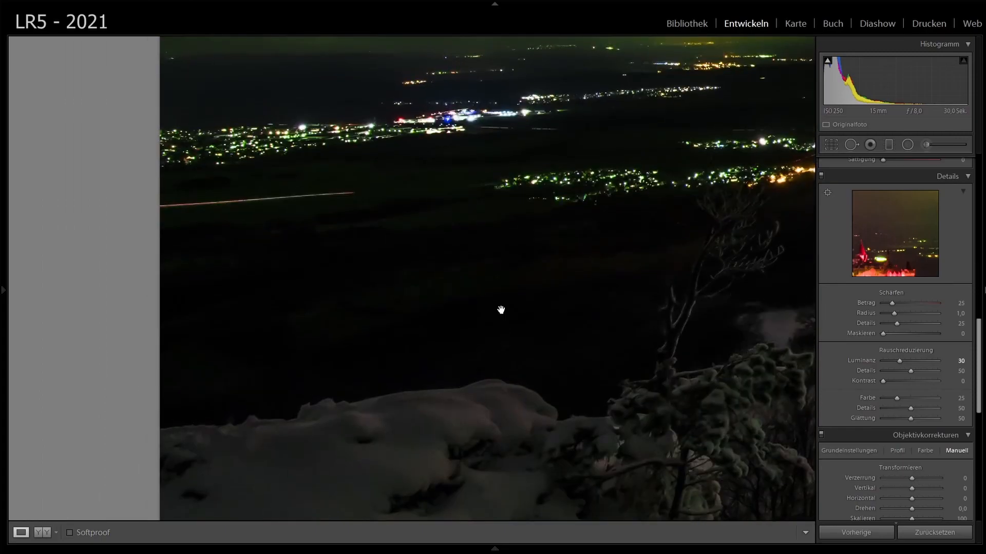
{"action": "left_click_drag", "start_coordinate": [556, 322], "coordinate": [313, 332]}
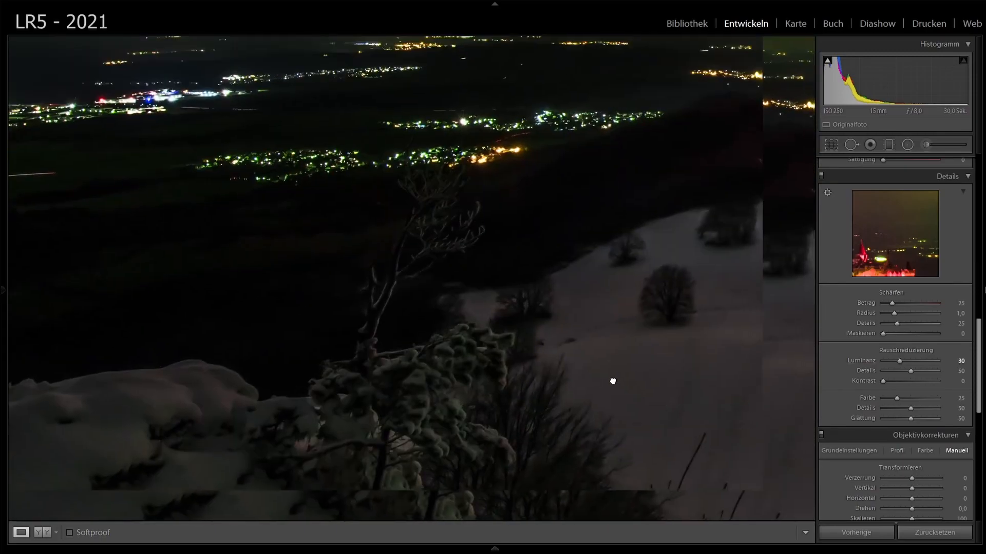
{"action": "left_click_drag", "start_coordinate": [631, 390], "coordinate": [425, 304]}
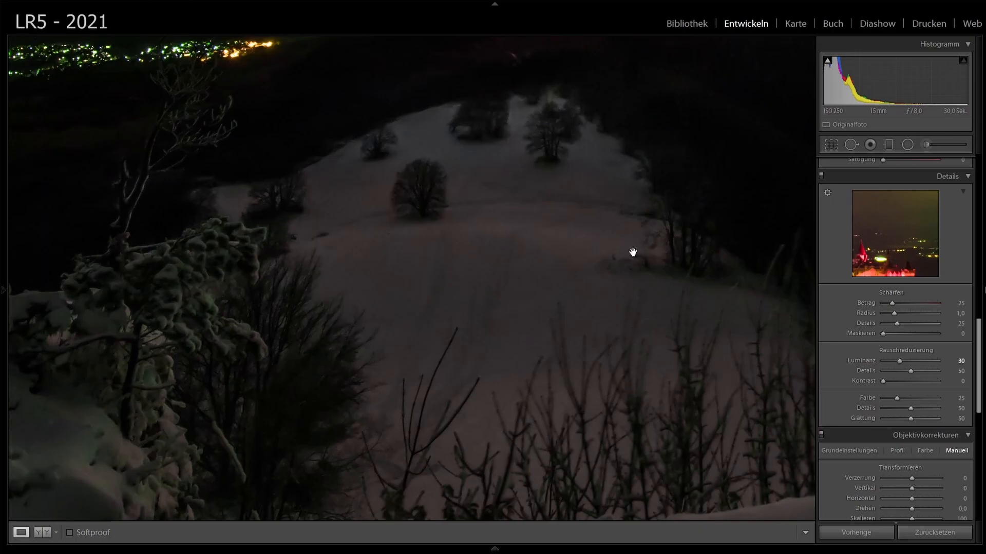
{"action": "left_click", "coordinate": [639, 272]}
{"action": "left_click_drag", "start_coordinate": [673, 258], "coordinate": [271, 354]}
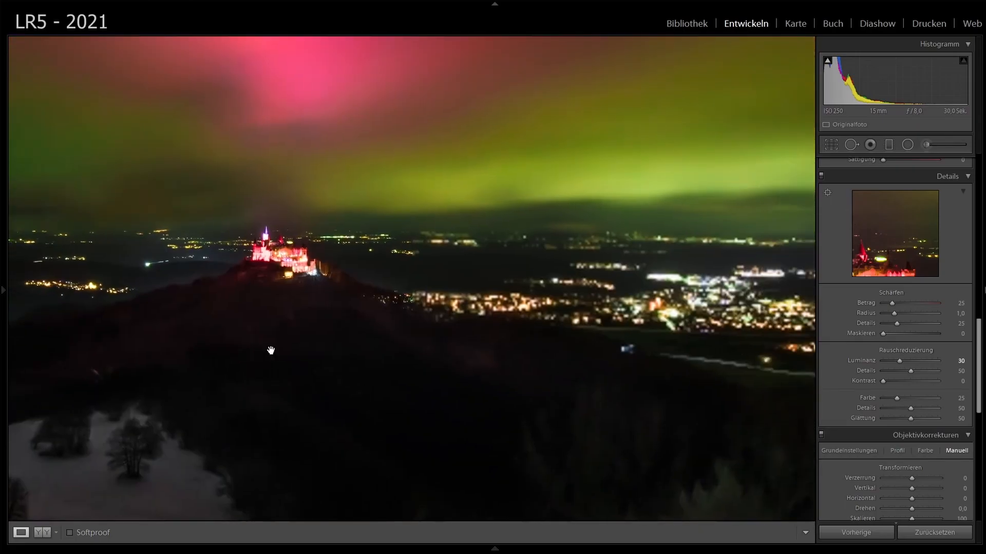
{"action": "left_click", "coordinate": [272, 352]}
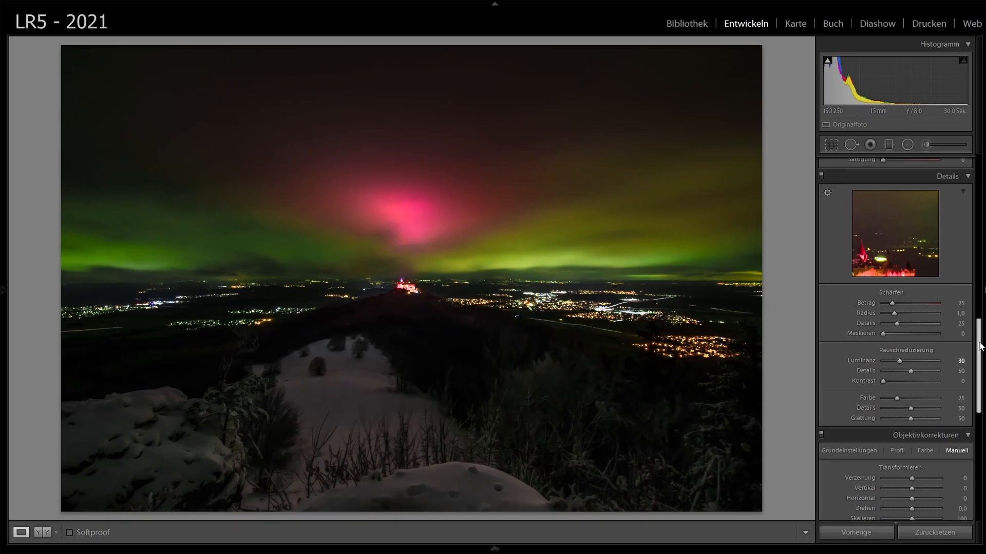
Step: Check the basic lens correction settings, including the chromatic aberration removal option
{"action": "left_click_drag", "start_coordinate": [979, 347], "coordinate": [983, 411]}
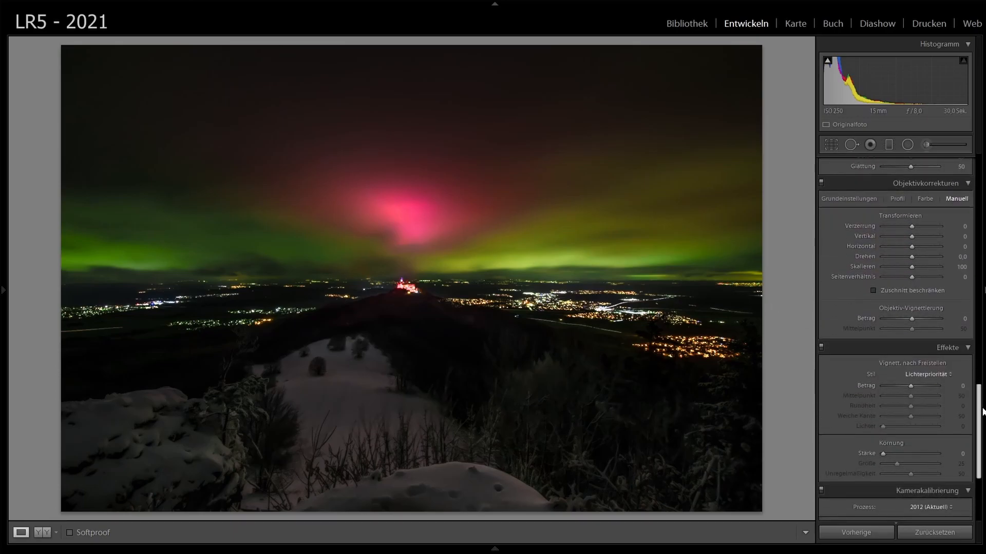
{"action": "left_click", "coordinate": [862, 199]}
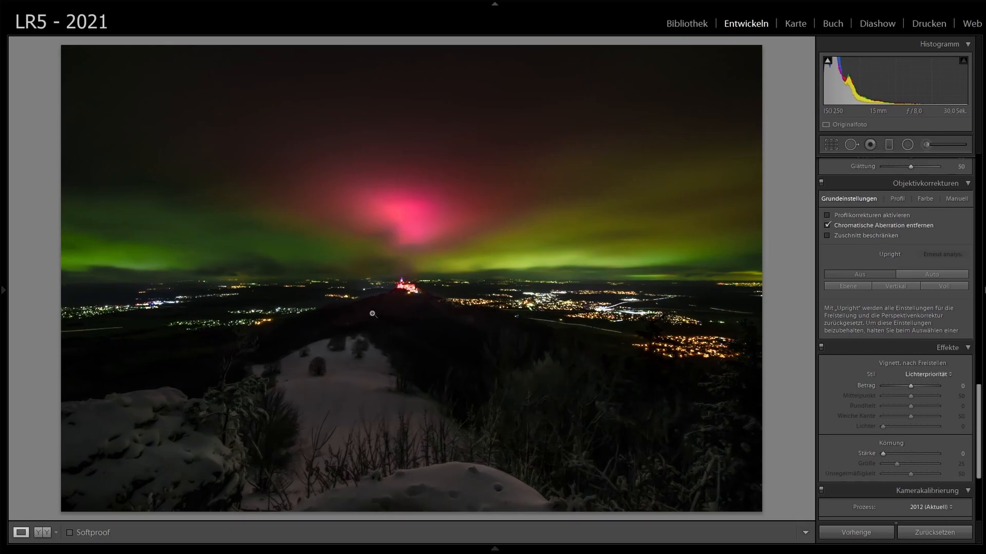
Step: Try a post-crop vignette with amounts of -36 and -9, resetting the amount after each attempt
{"action": "left_click_drag", "start_coordinate": [979, 399], "coordinate": [984, 459]}
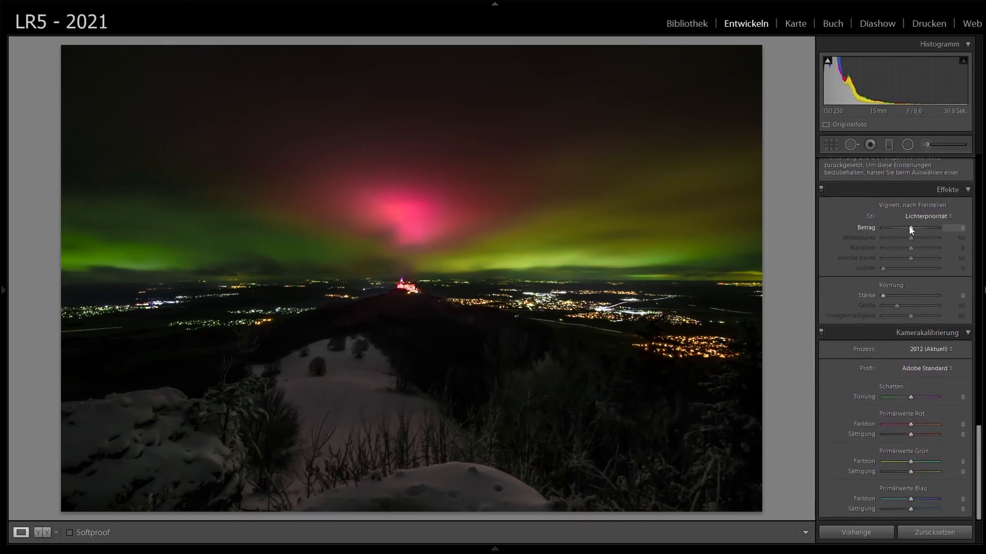
{"action": "left_click_drag", "start_coordinate": [911, 229], "coordinate": [901, 229]}
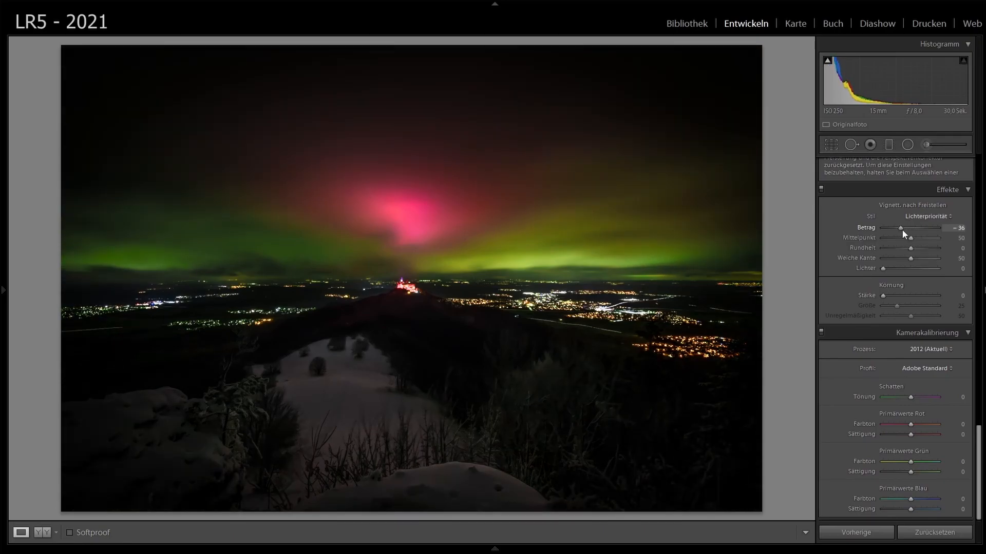
{"action": "double_click", "coordinate": [902, 229]}
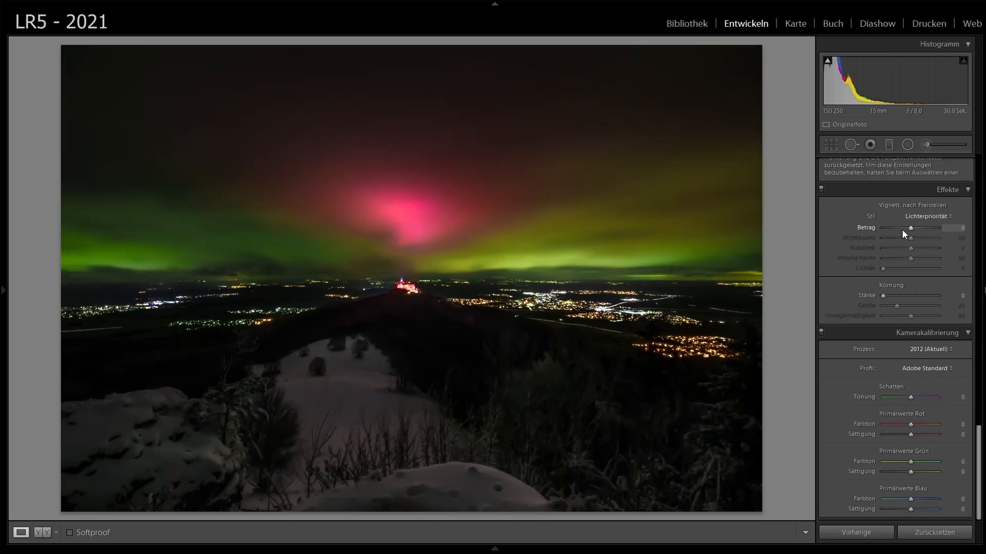
{"action": "left_click_drag", "start_coordinate": [911, 226], "coordinate": [907, 227]}
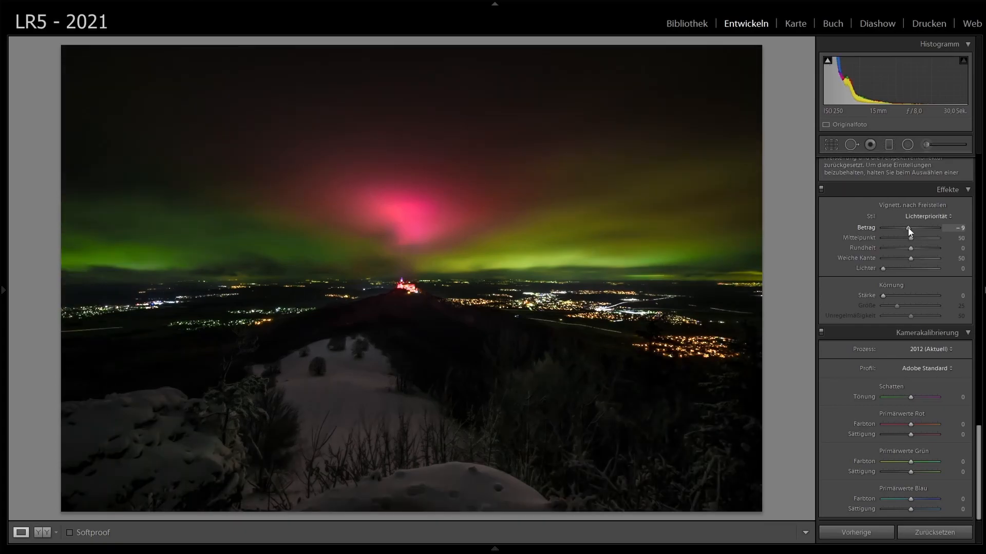
{"action": "double_click", "coordinate": [907, 227]}
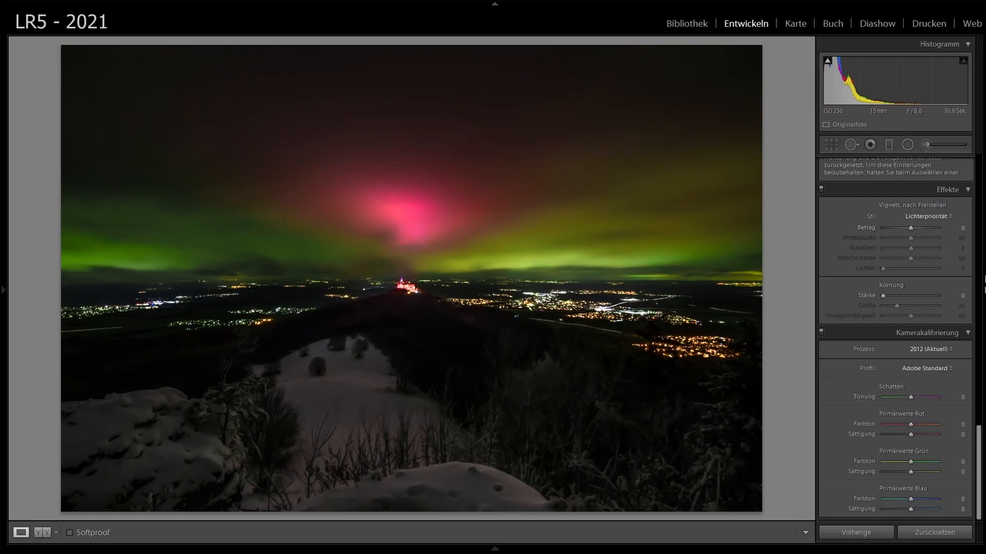
Step: Enlarge the photo's viewing area and compare the developed photo with its original version twice
{"action": "left_click", "coordinate": [983, 290]}
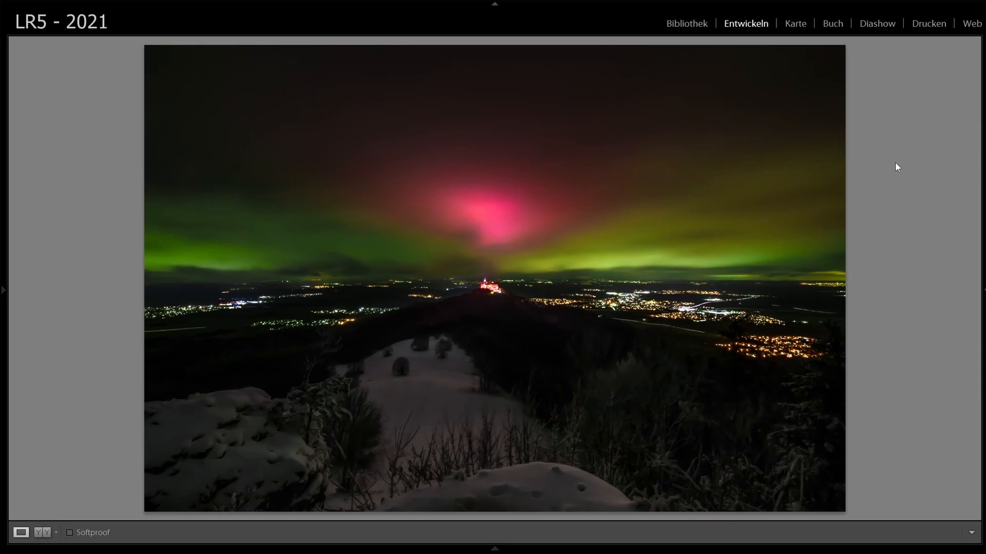
{"action": "key", "text": "backslash"}
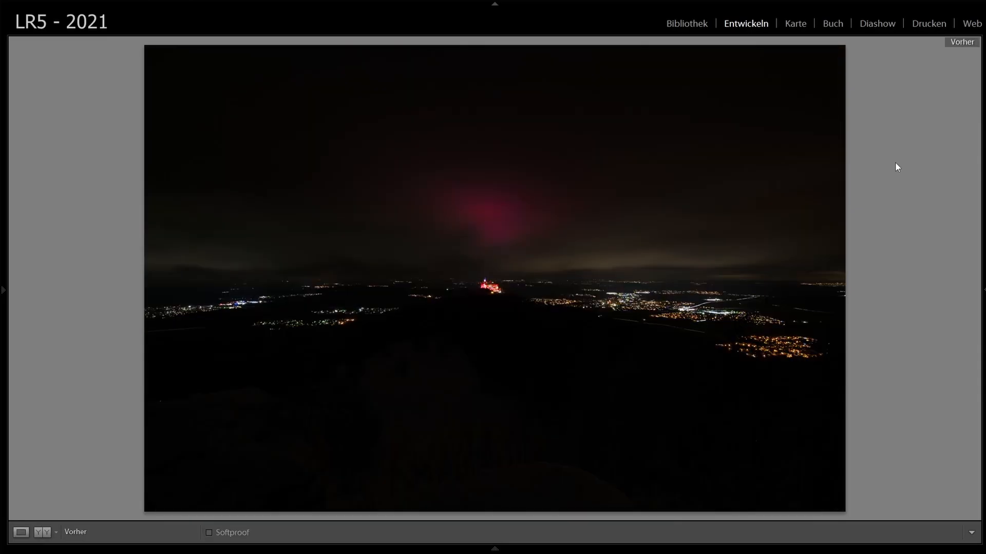
{"action": "key", "text": "backslash"}
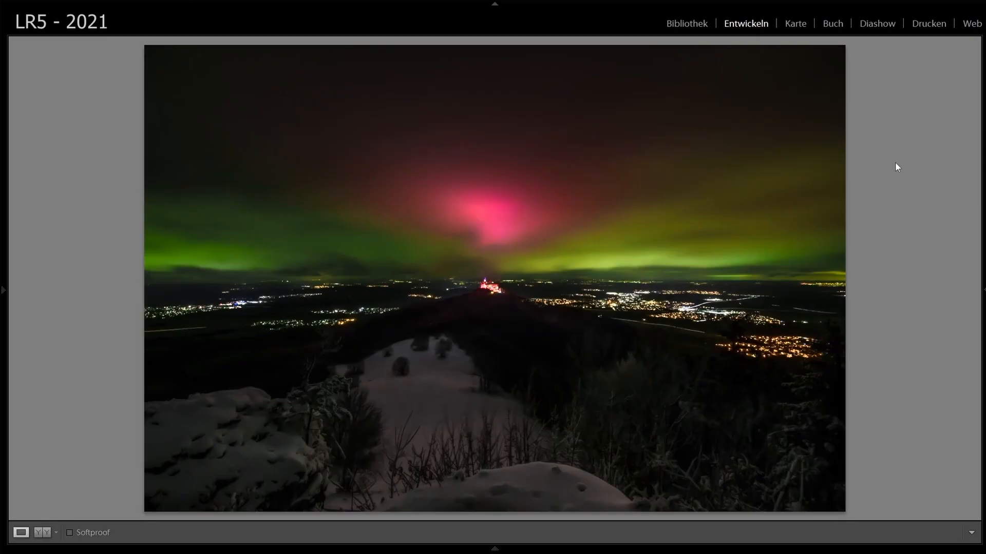
{"action": "key", "text": "backslash"}
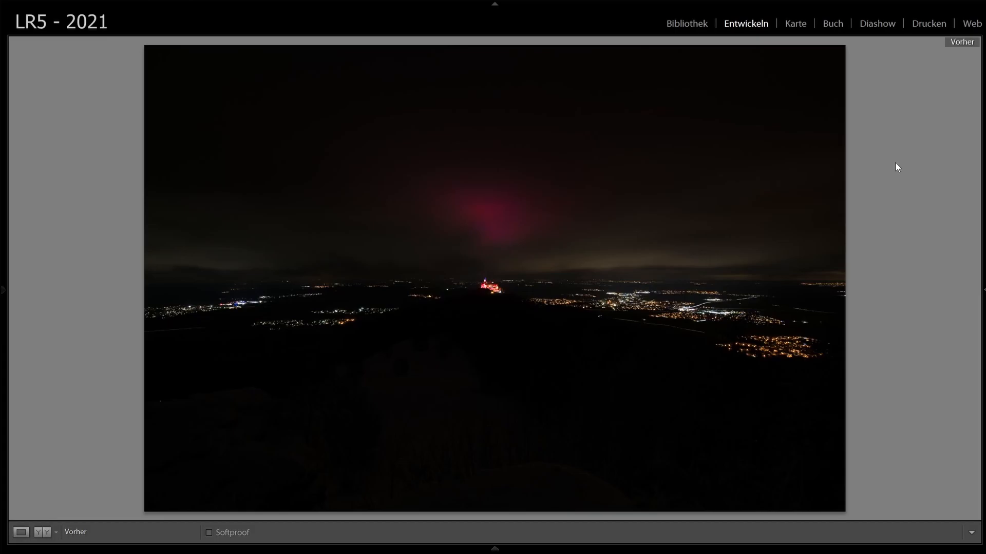
{"action": "key", "text": "backslash"}
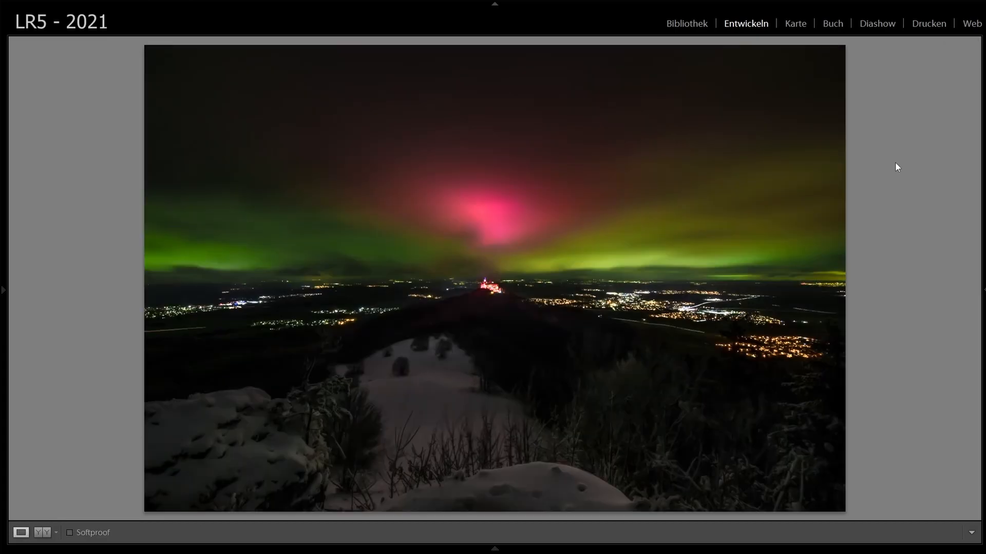